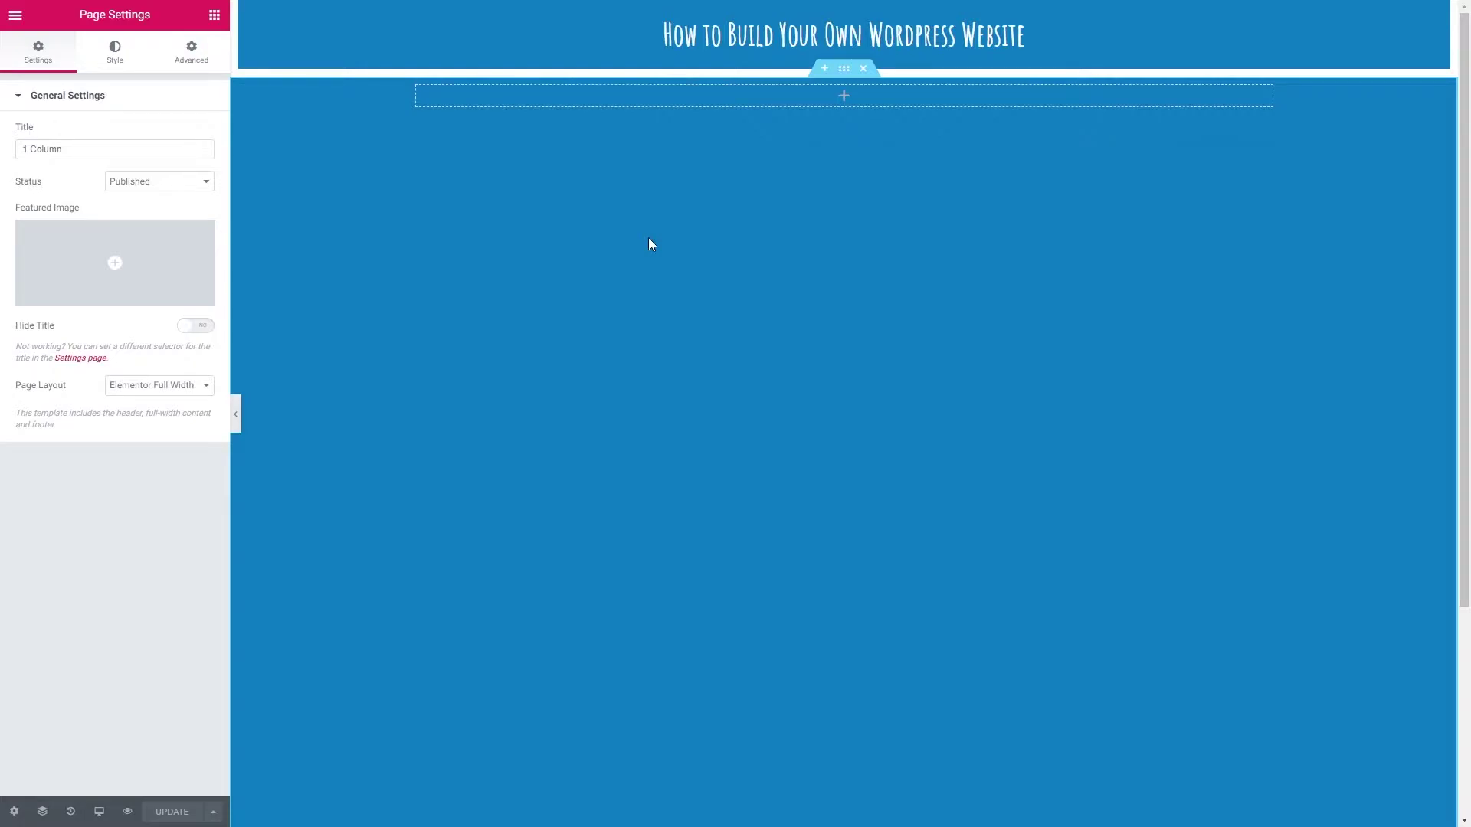
- Drag a Gallery widget from the Elements panel into the empty blue section below the heading
left_click(215, 21)
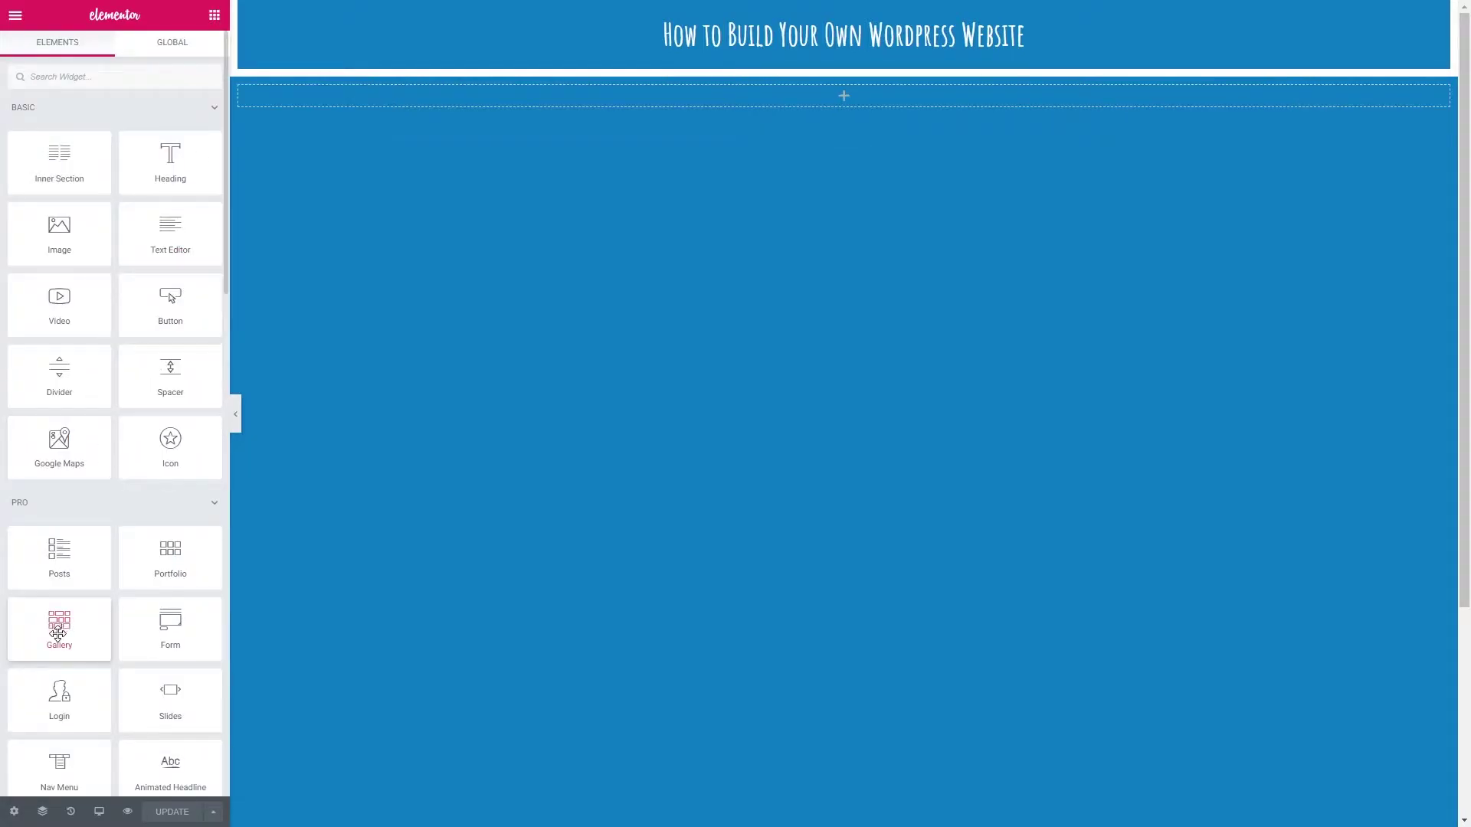
left_click_drag(58, 633, 703, 111)
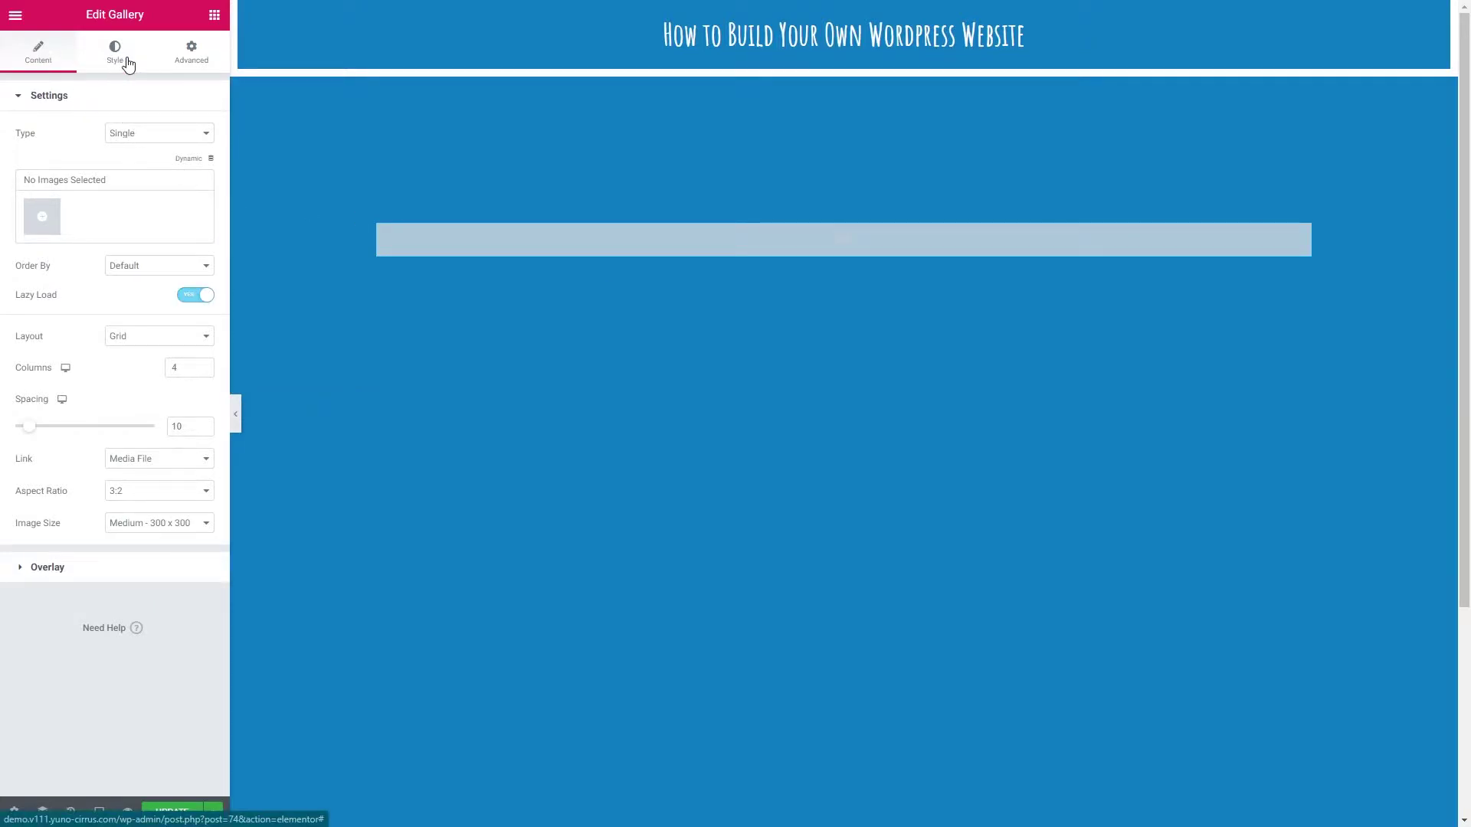
- Look at the gallery's Advanced settings, then return to its Content settings
left_click(183, 56)
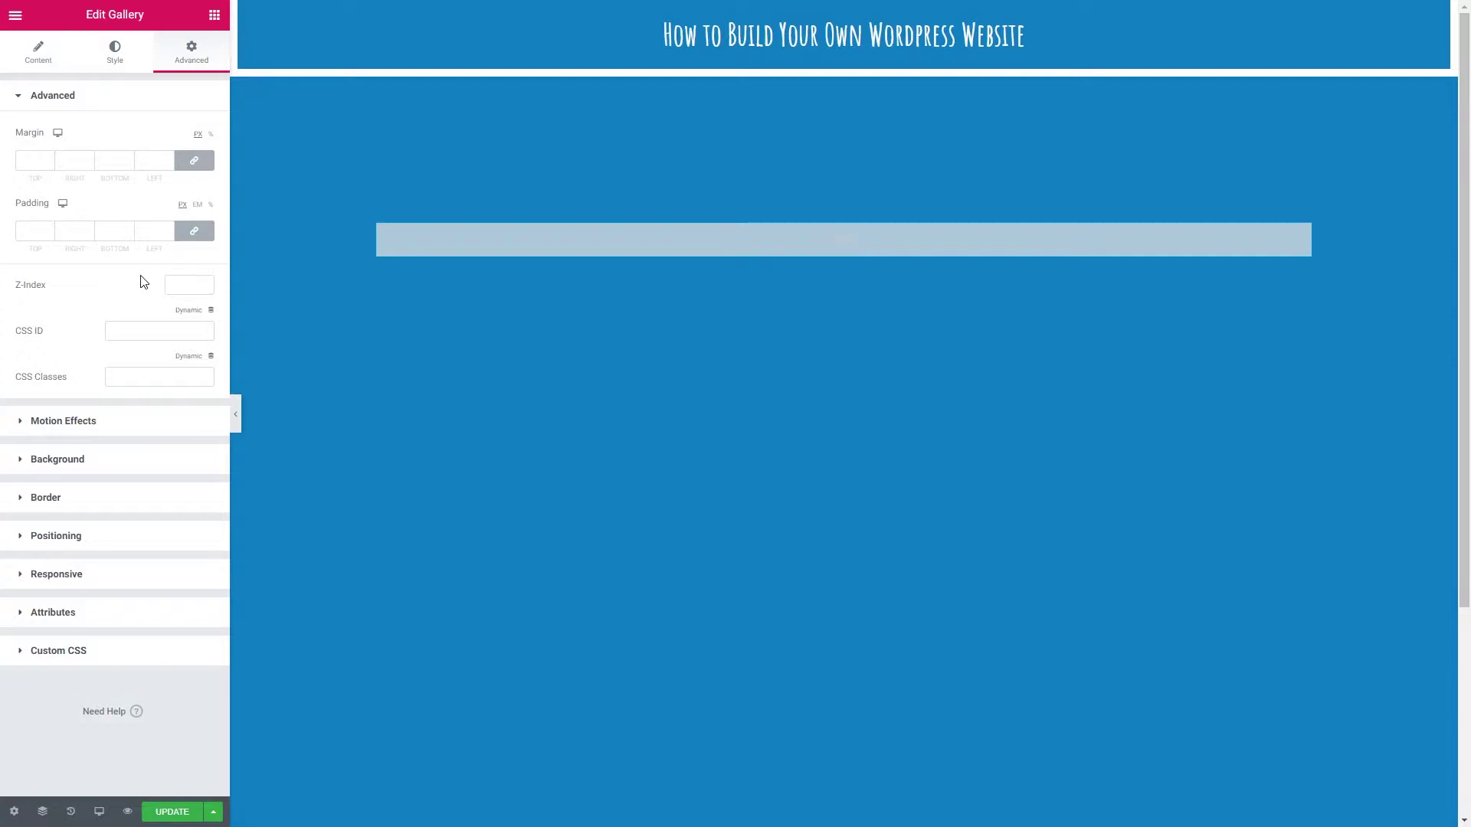
left_click(36, 61)
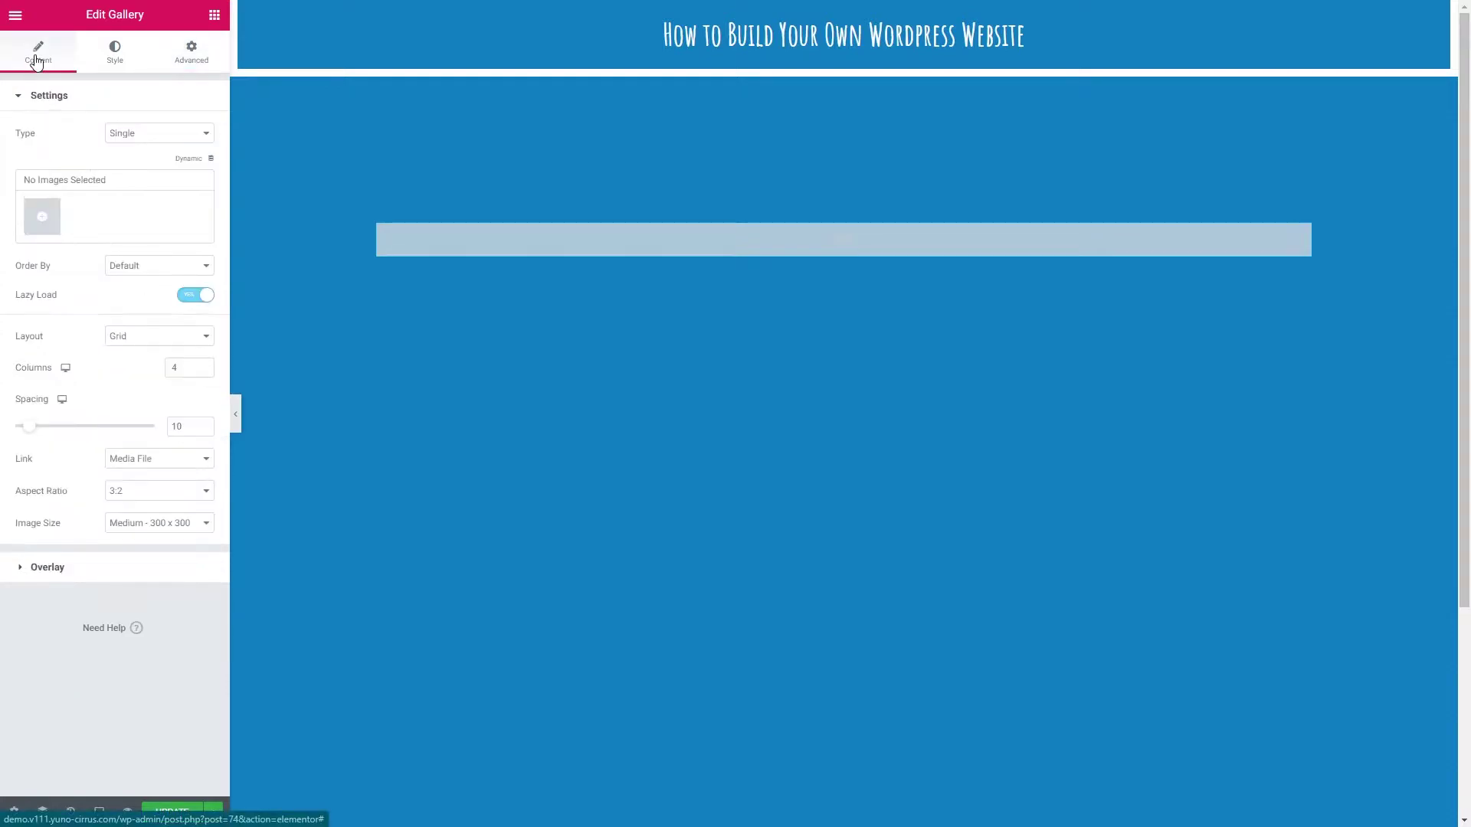
left_click(150, 138)
left_click(164, 138)
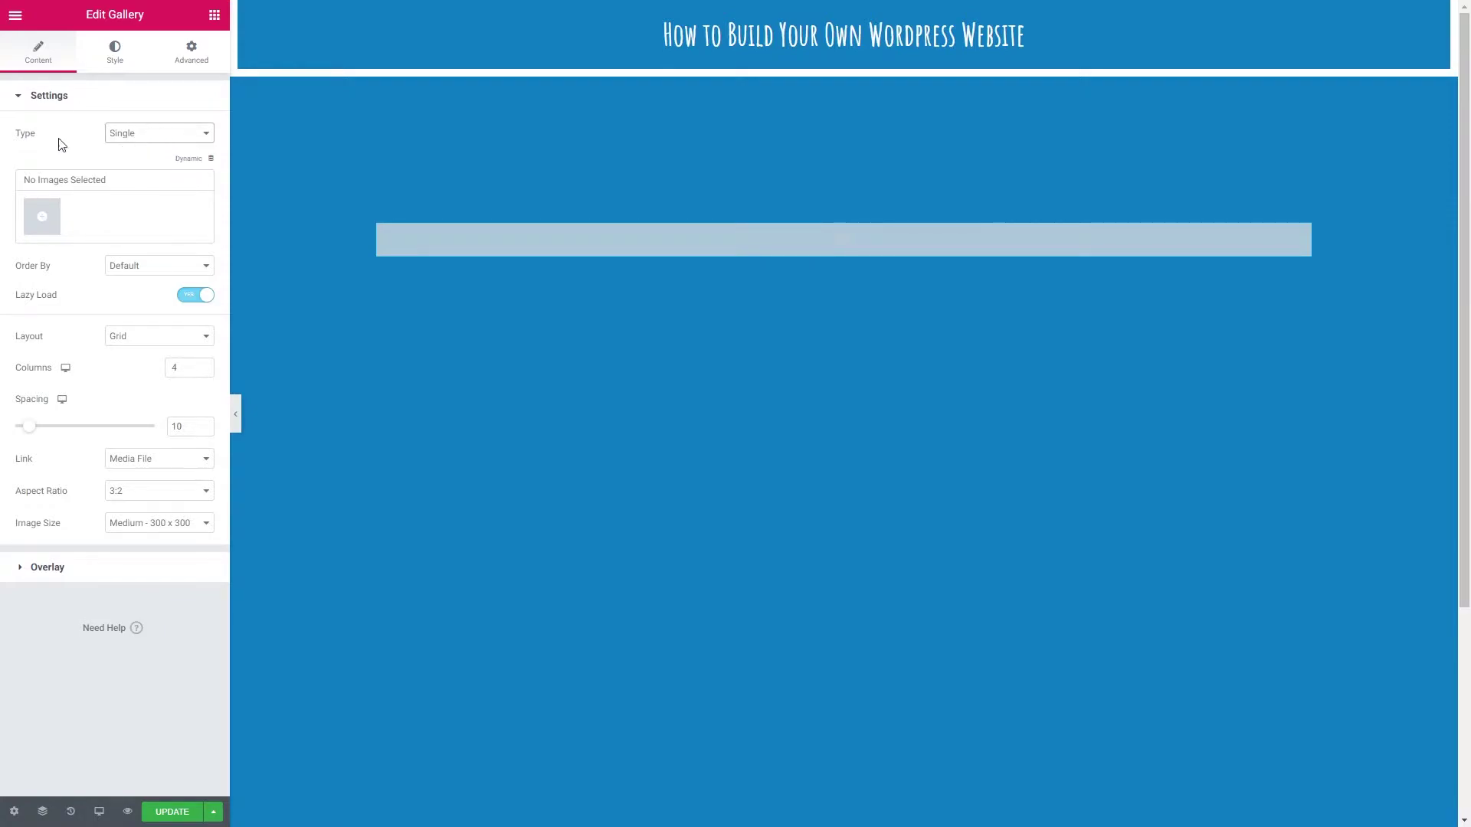
- Try the Multiple gallery type and duplicate a New Gallery item, then revert Type to Single
left_click(139, 138)
left_click(129, 161)
left_click(199, 191)
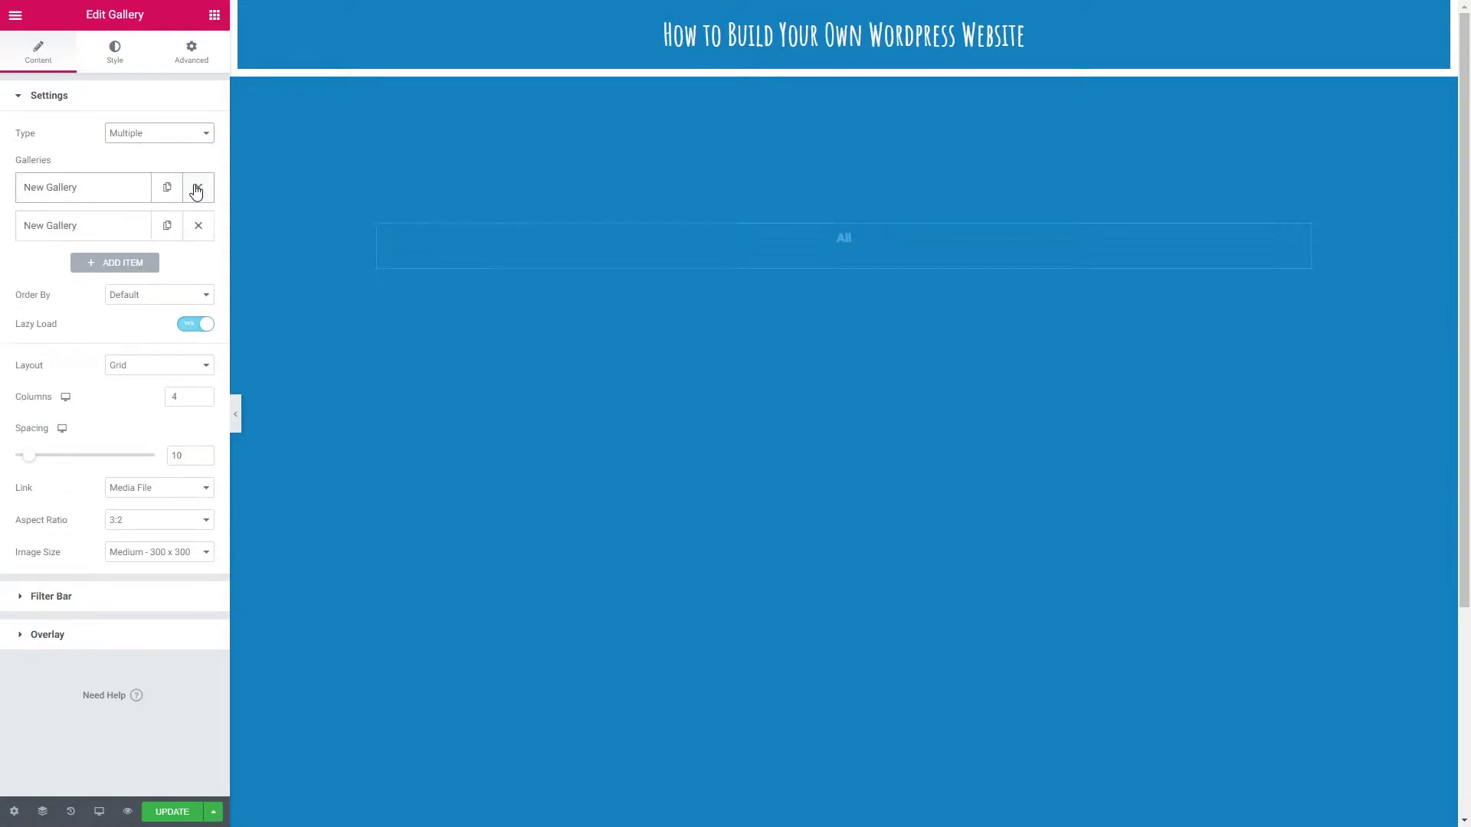
left_click(95, 226)
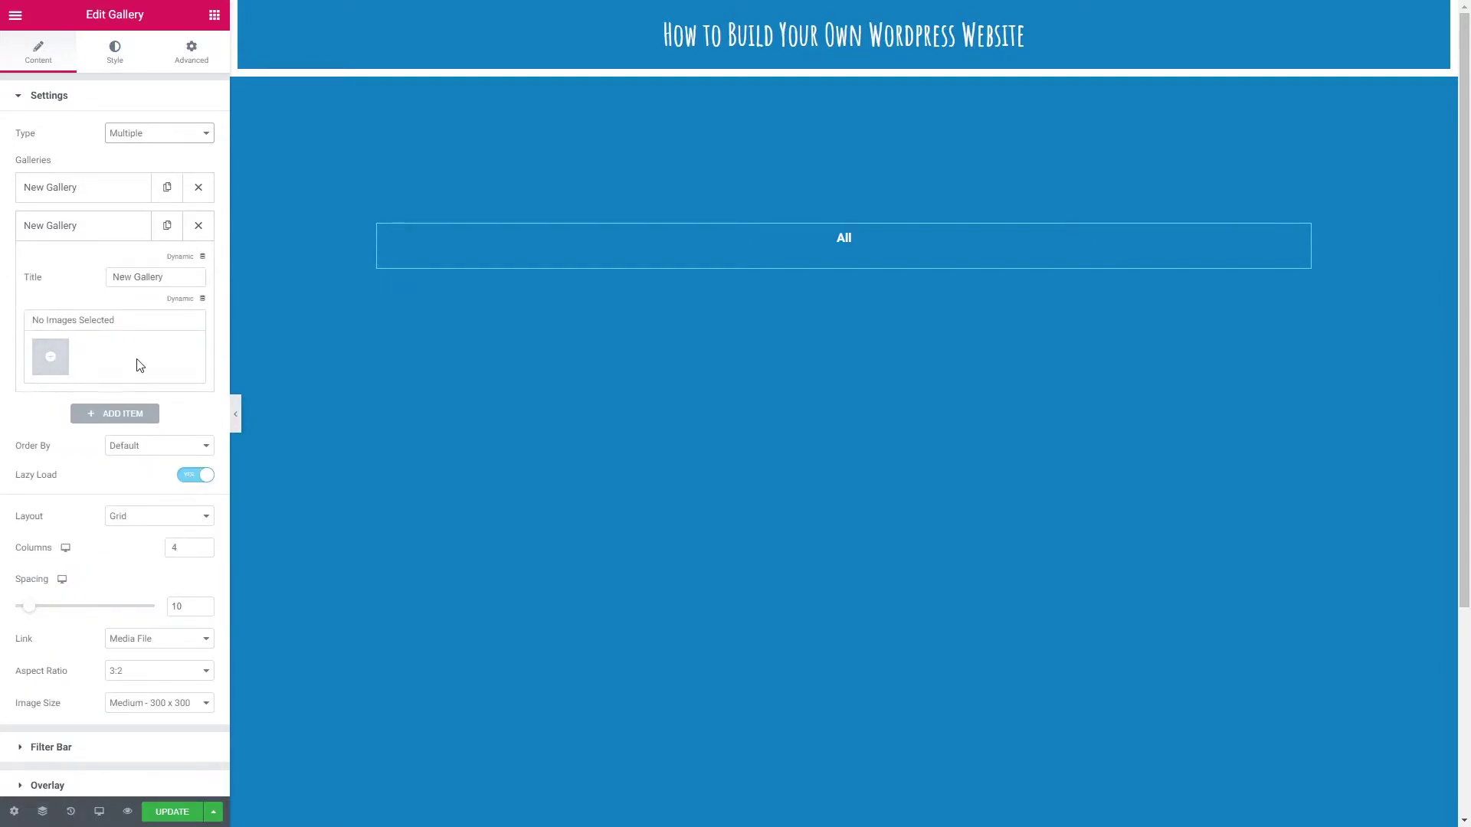
left_click(87, 230)
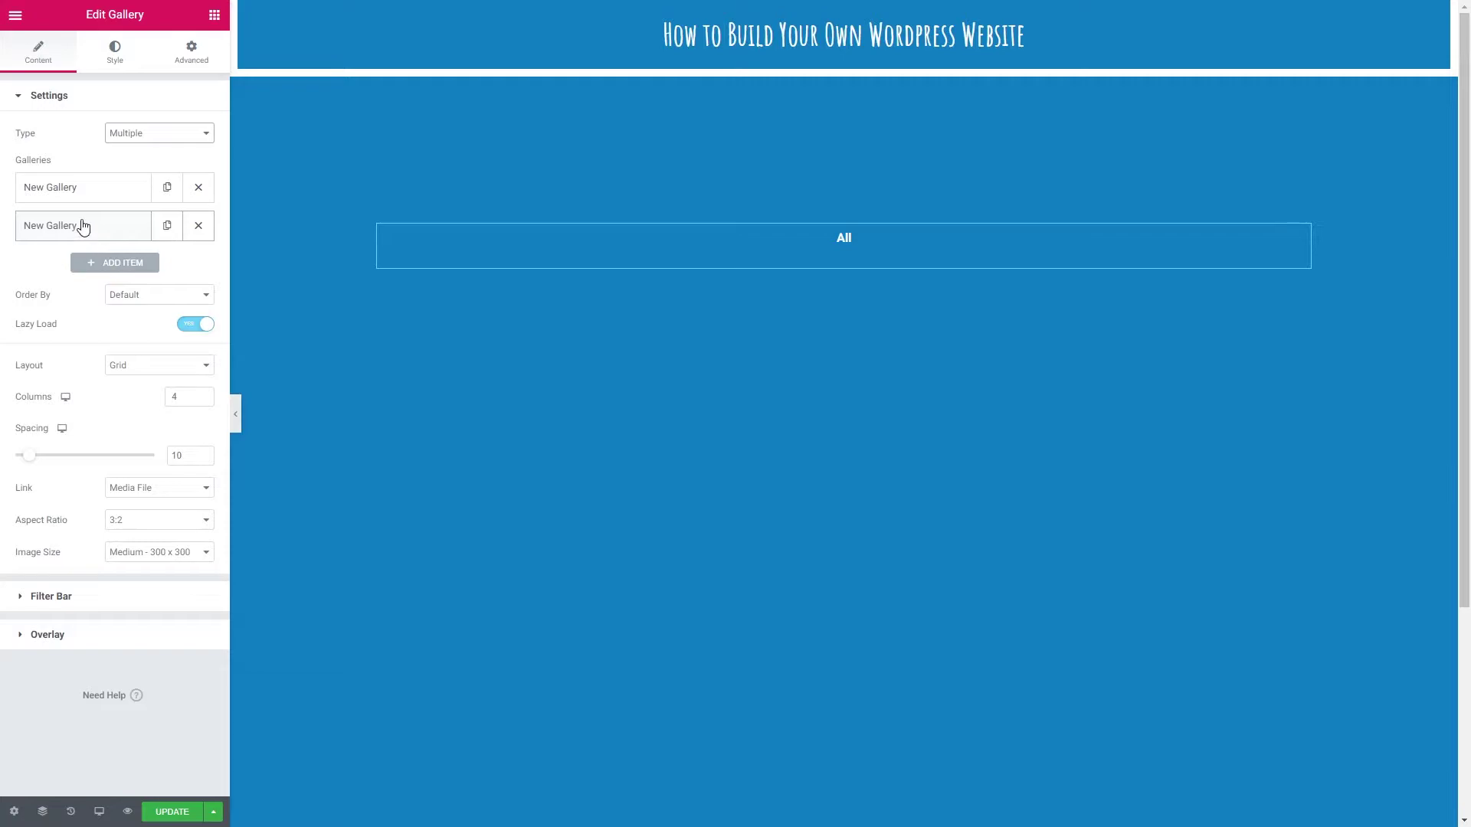
left_click(123, 135)
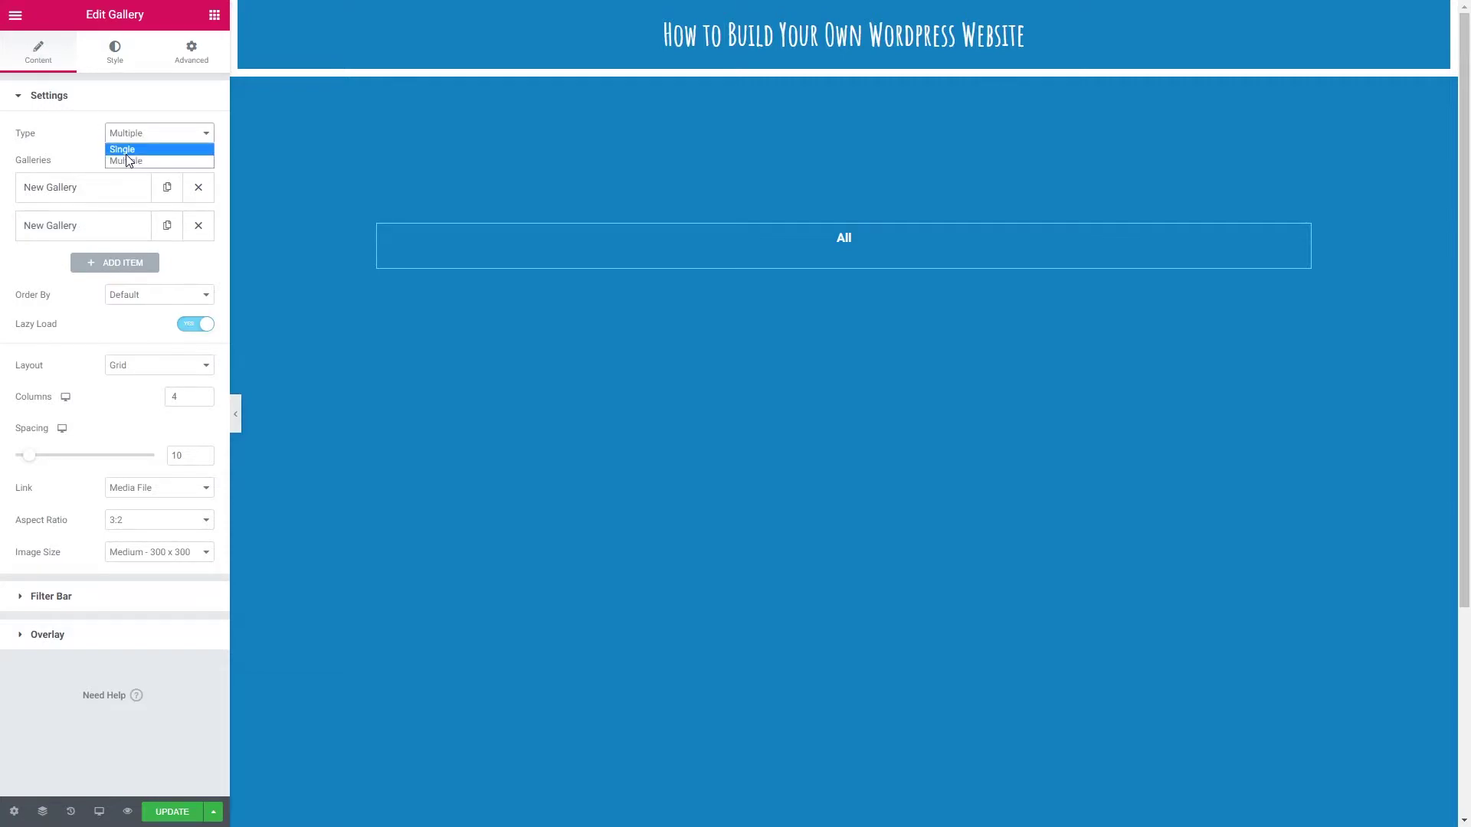
left_click(124, 150)
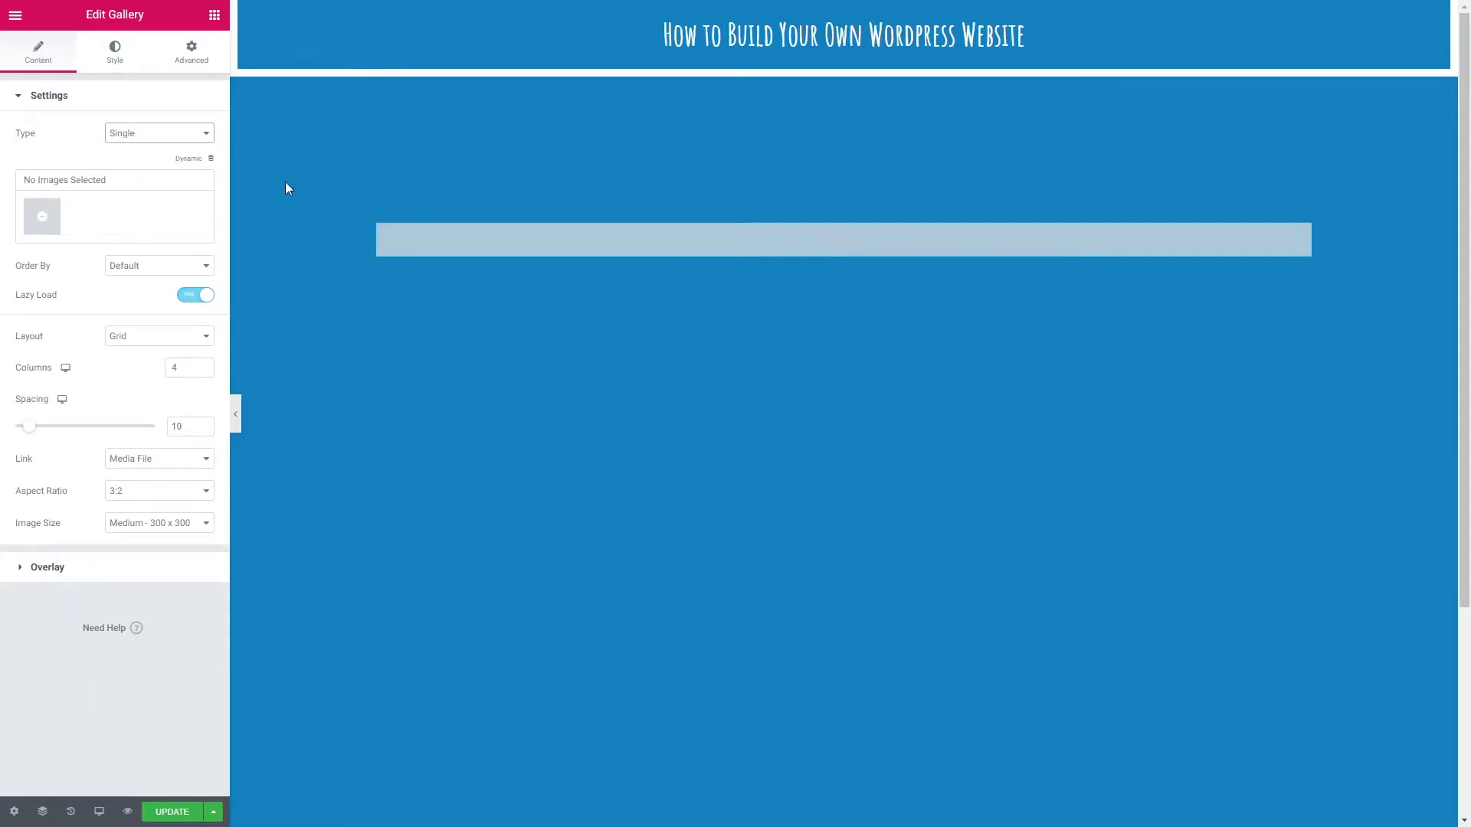
- Select nine Media Library images, create a new gallery from them and insert it
left_click(43, 217)
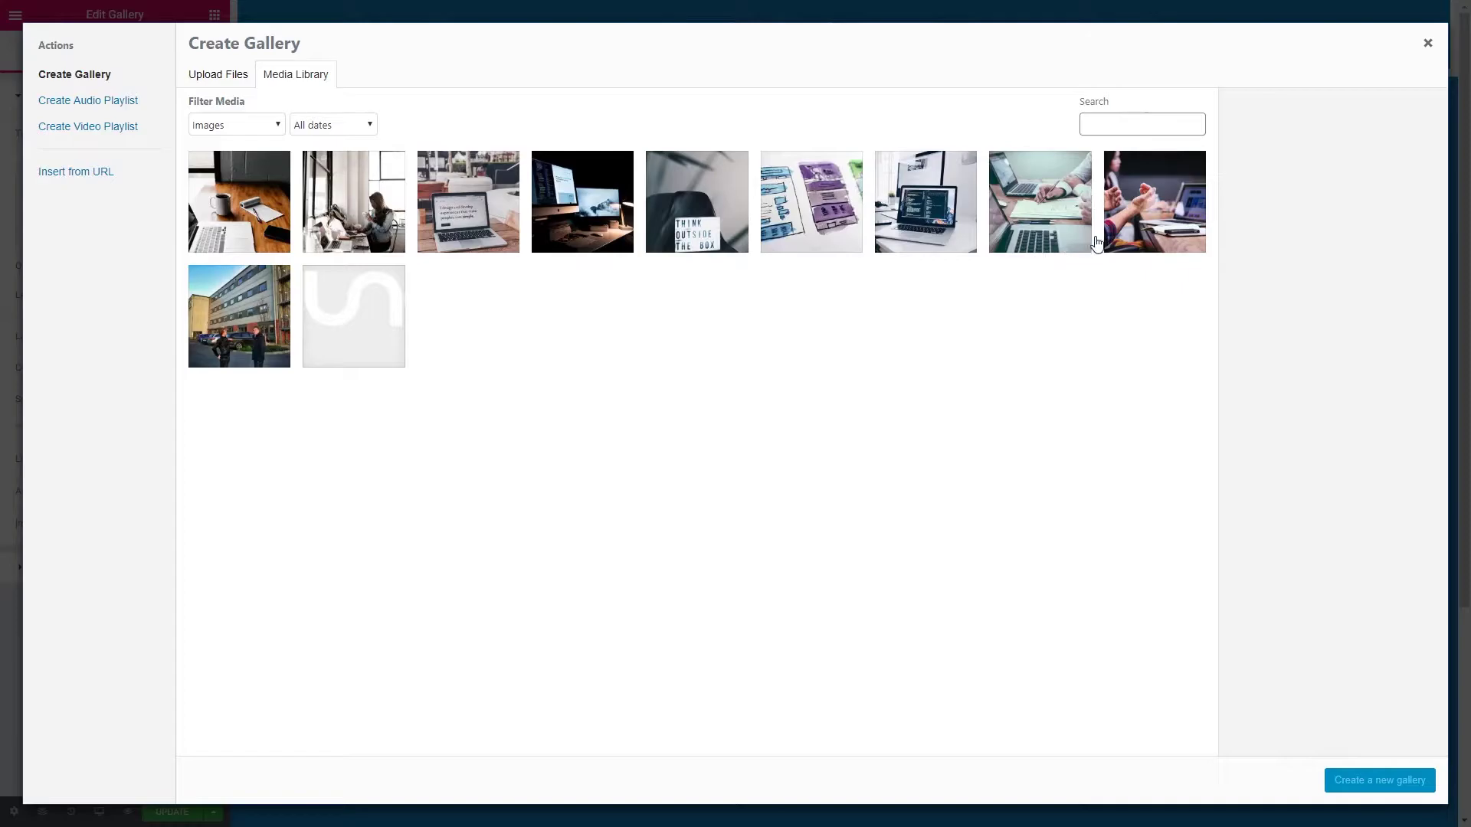
left_click(1157, 224)
left_click(1040, 201)
left_click(925, 200)
left_click(811, 200)
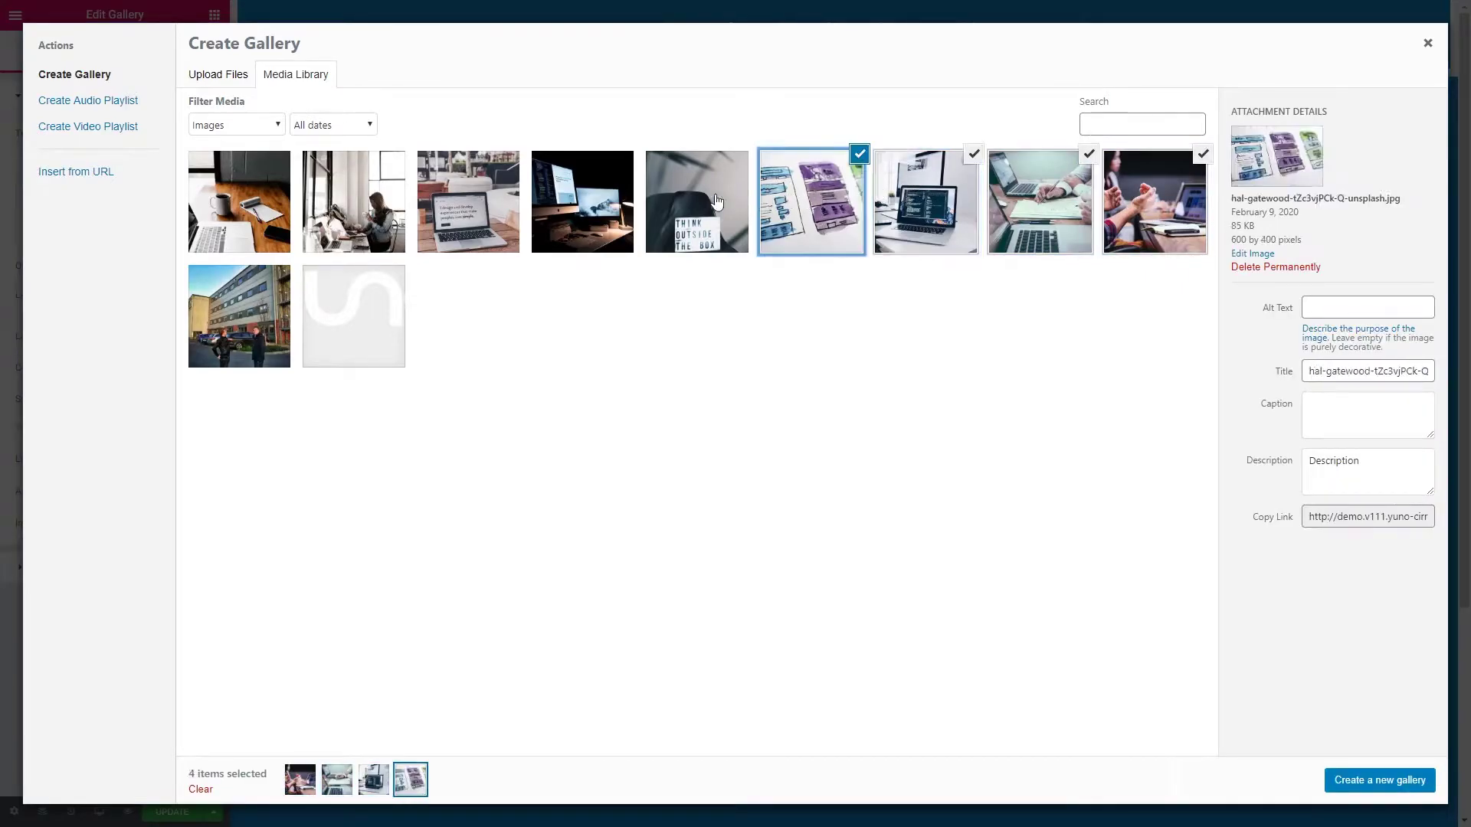
left_click(696, 201)
left_click(583, 201)
left_click(469, 202)
left_click(373, 205)
left_click(237, 211)
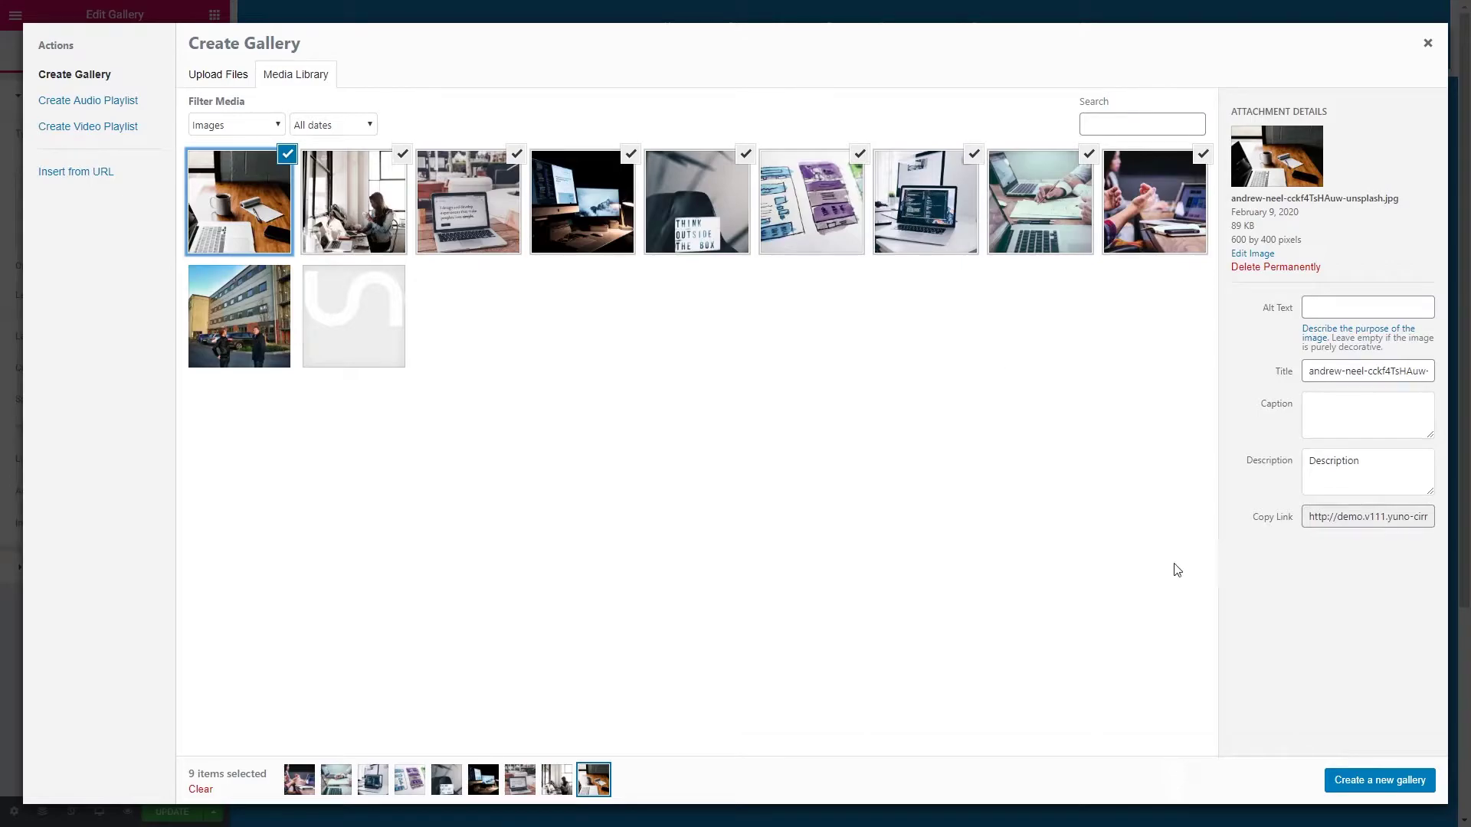
left_click(1369, 781)
left_click(1399, 781)
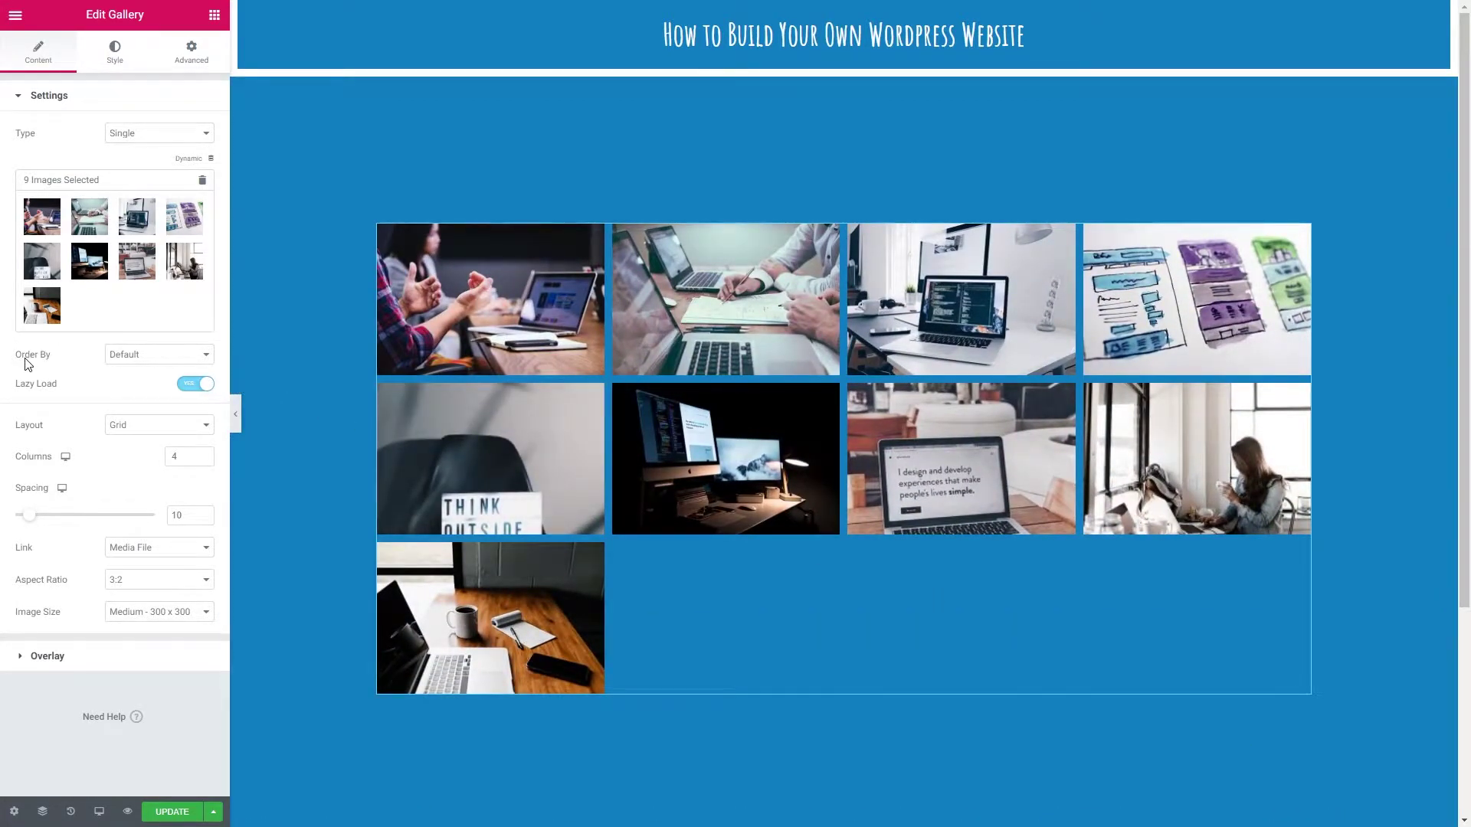
- Set the gallery's Order By option to Random
left_click(125, 355)
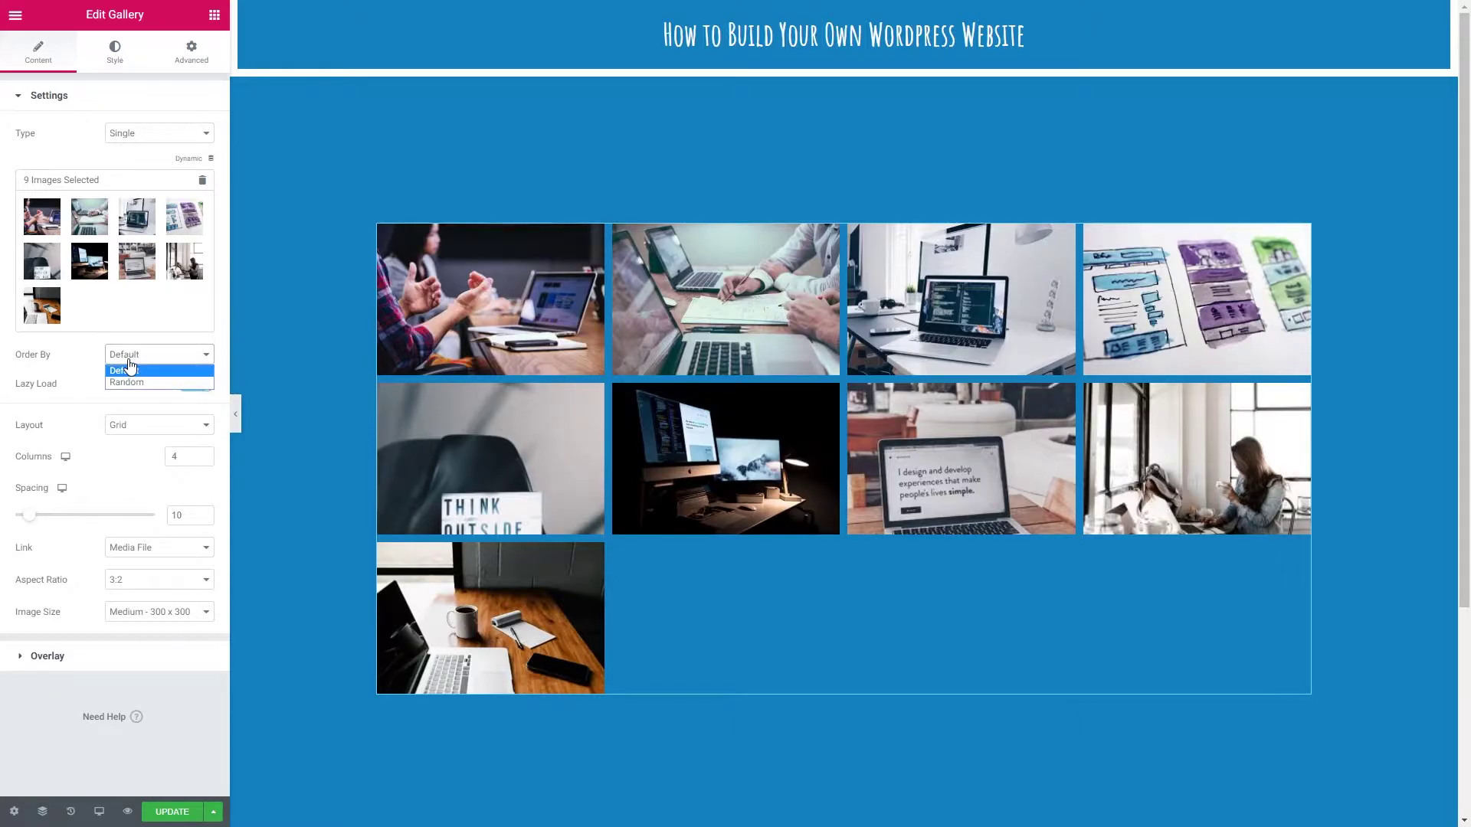
left_click(129, 382)
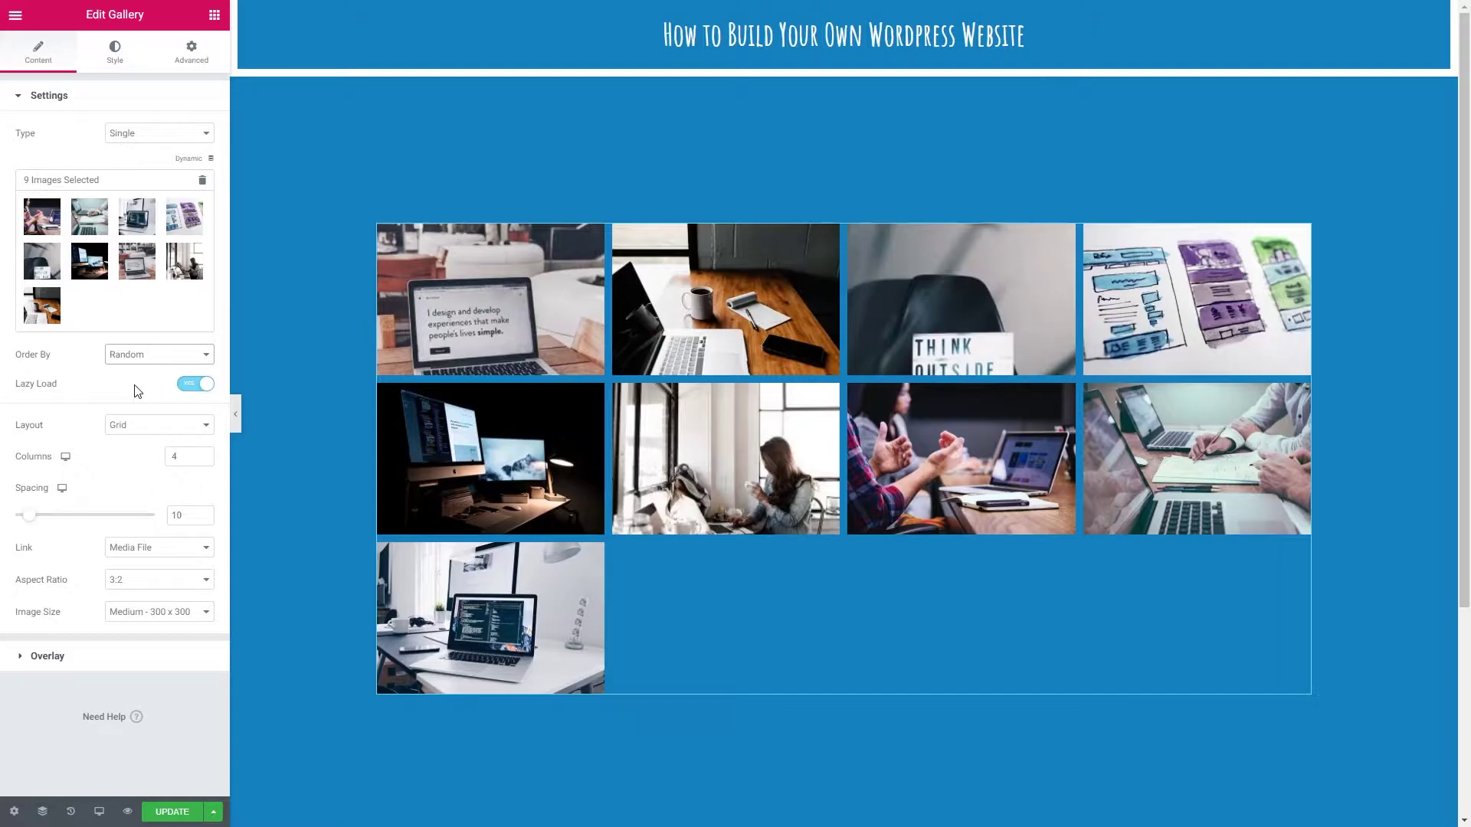
- Try the Justified, Masonry and Grid layouts on the gallery in turn
left_click(135, 427)
left_click(141, 454)
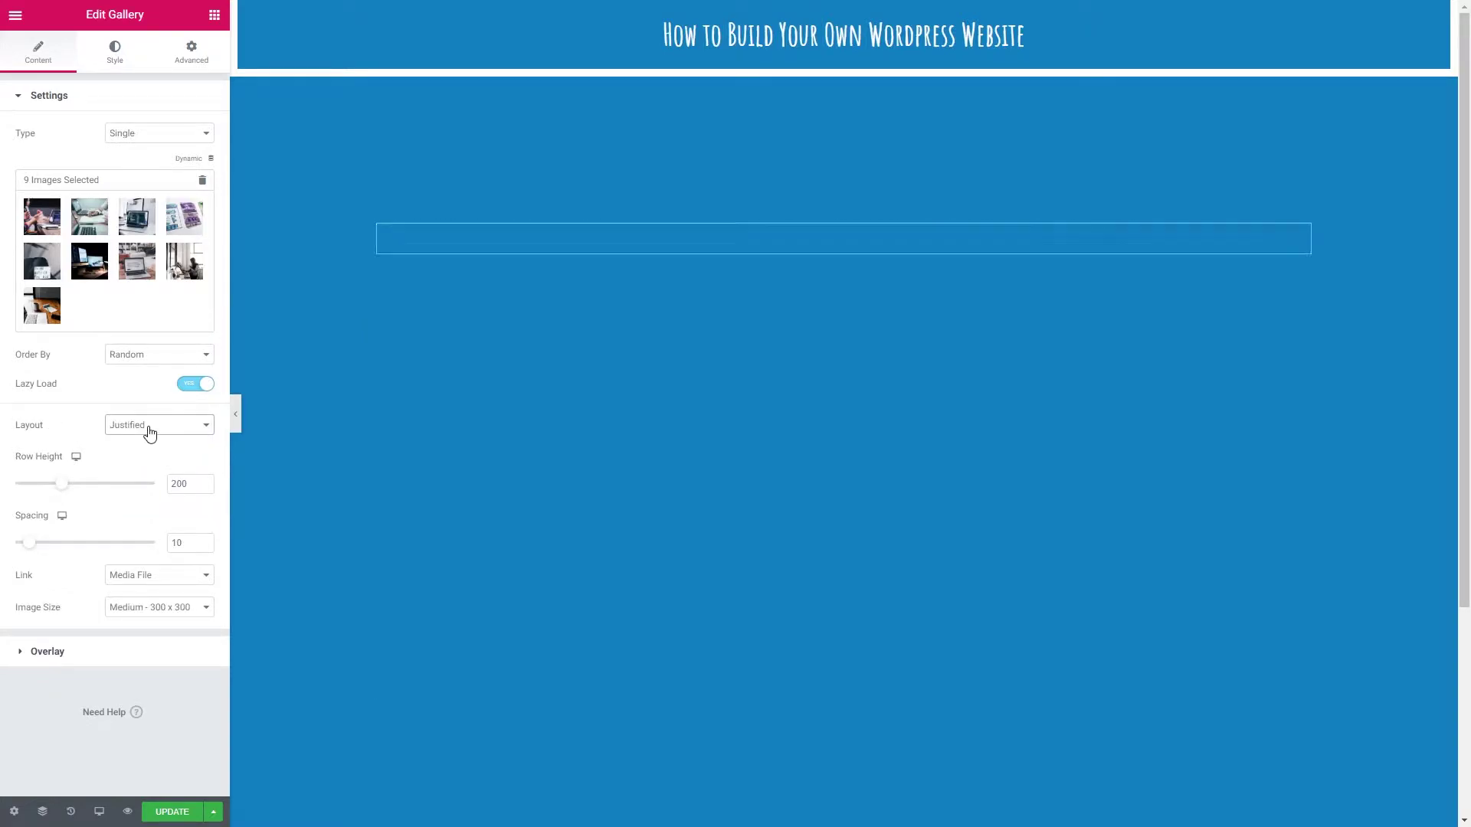
left_click(149, 429)
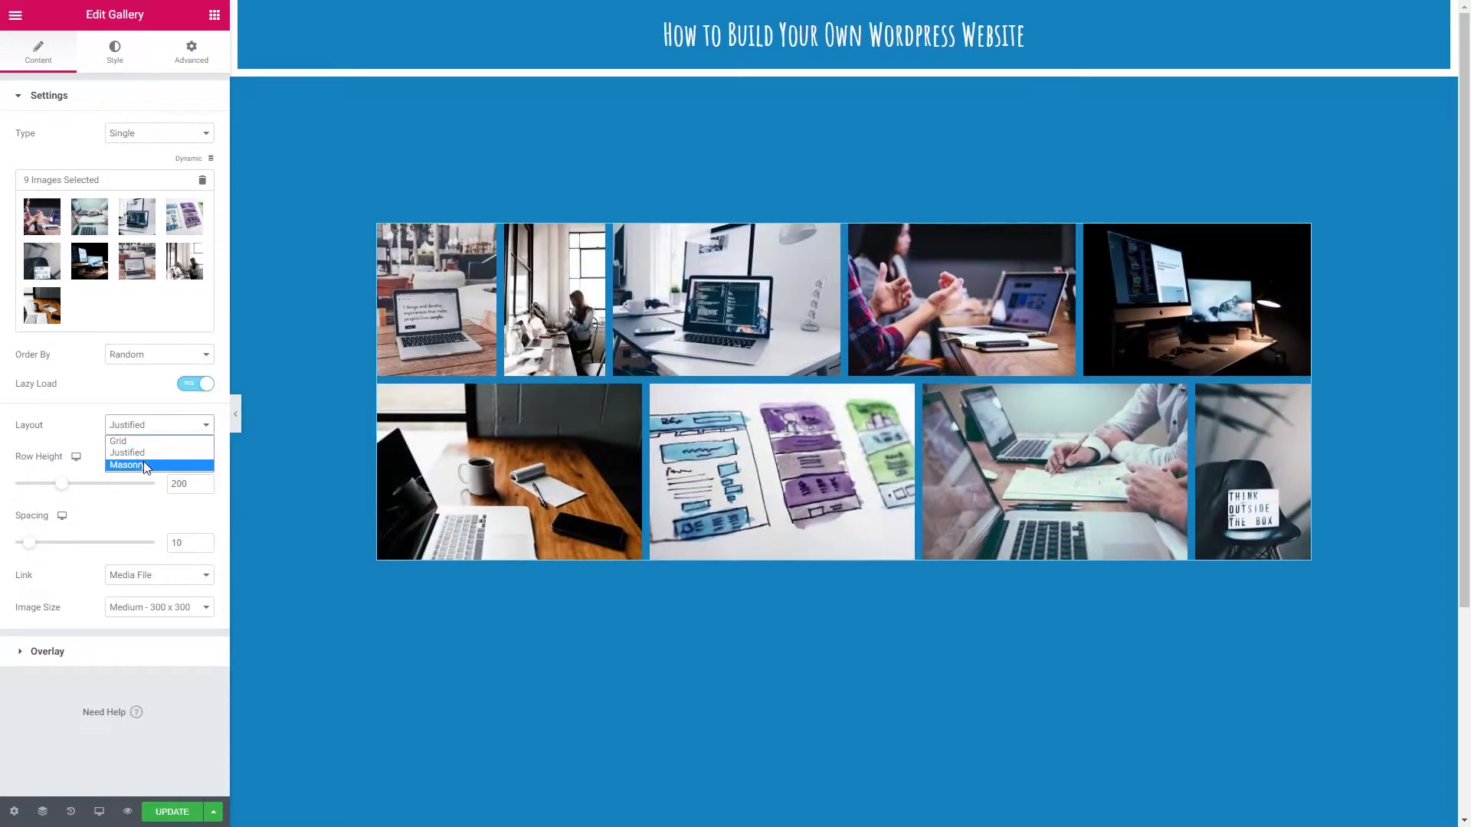
left_click(147, 465)
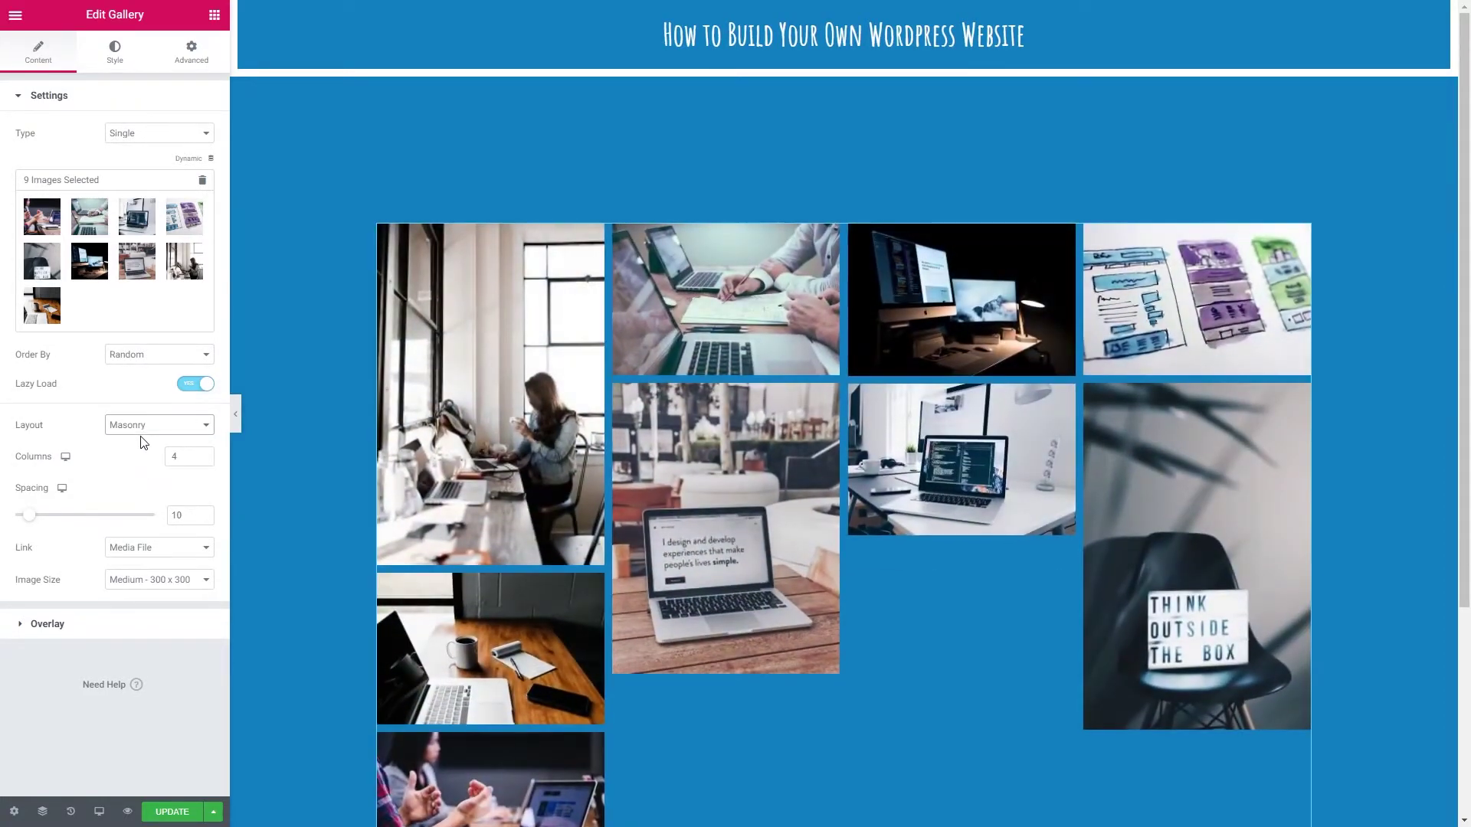
left_click(140, 427)
left_click(126, 440)
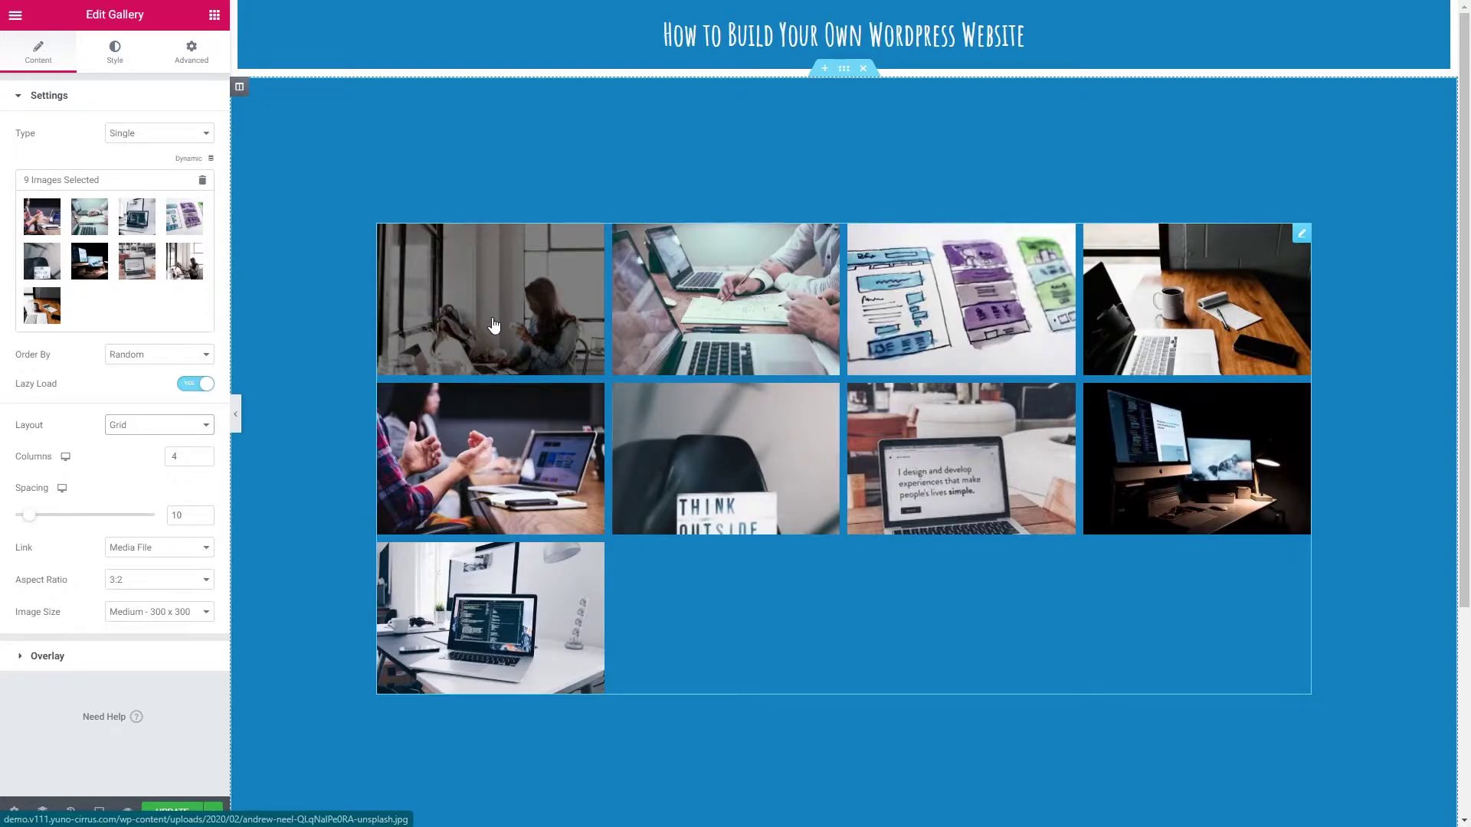
- Compare Justified again, then settle on Masonry and scroll the preview to inspect it
left_click(144, 423)
left_click(127, 460)
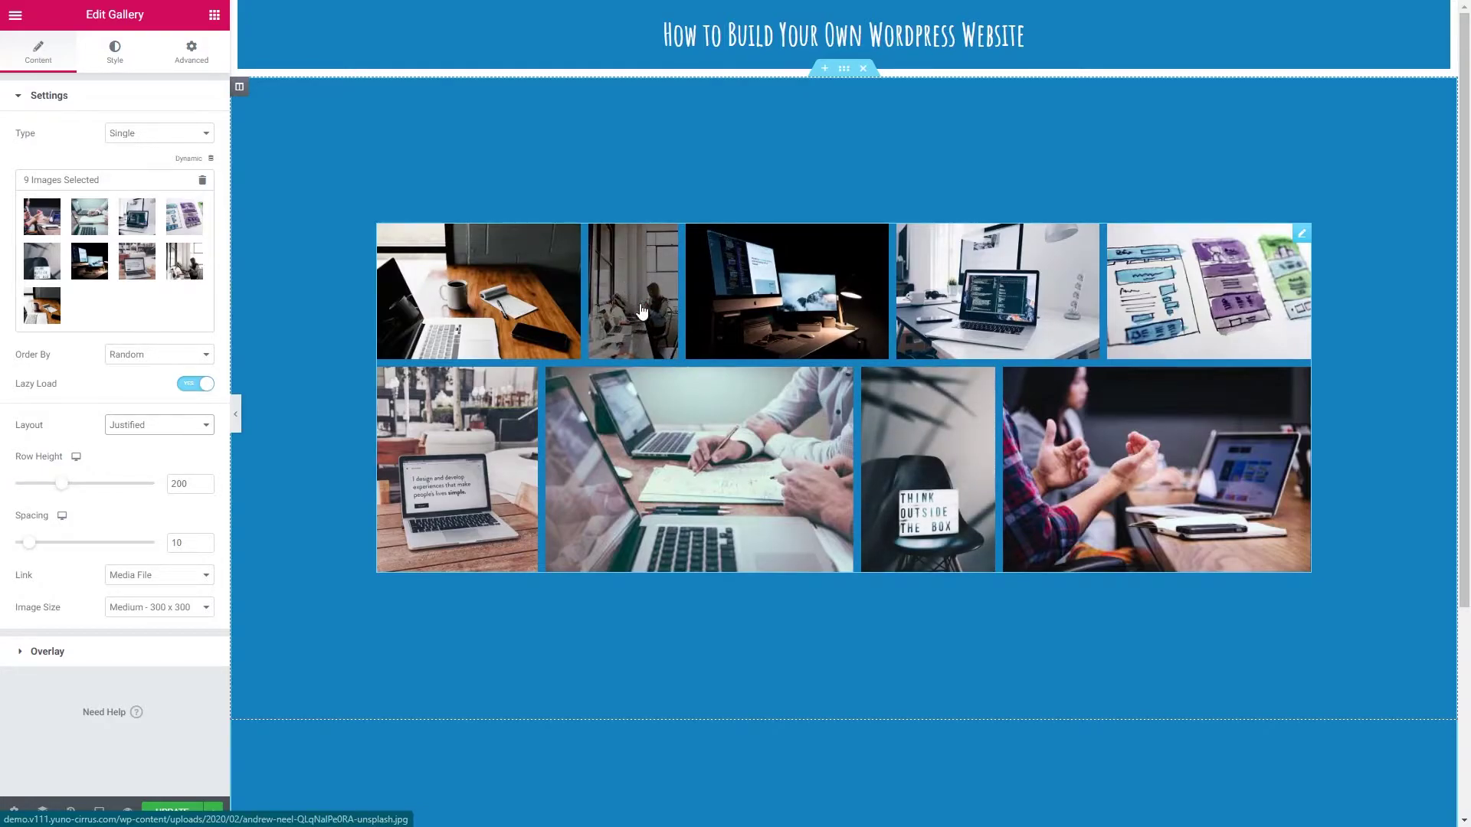
left_click(141, 426)
left_click(135, 462)
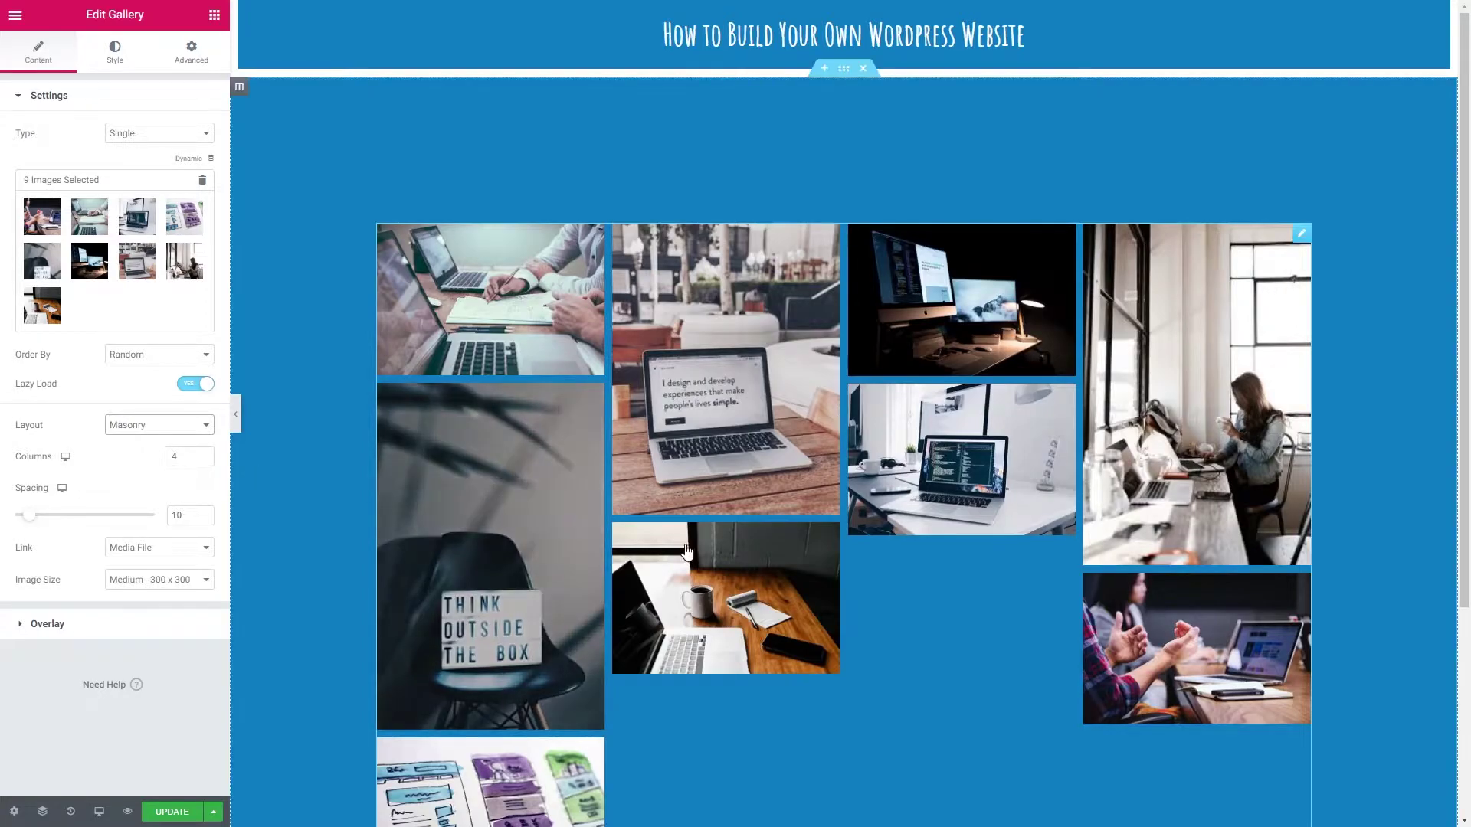
scroll(985, 728, "down", 3)
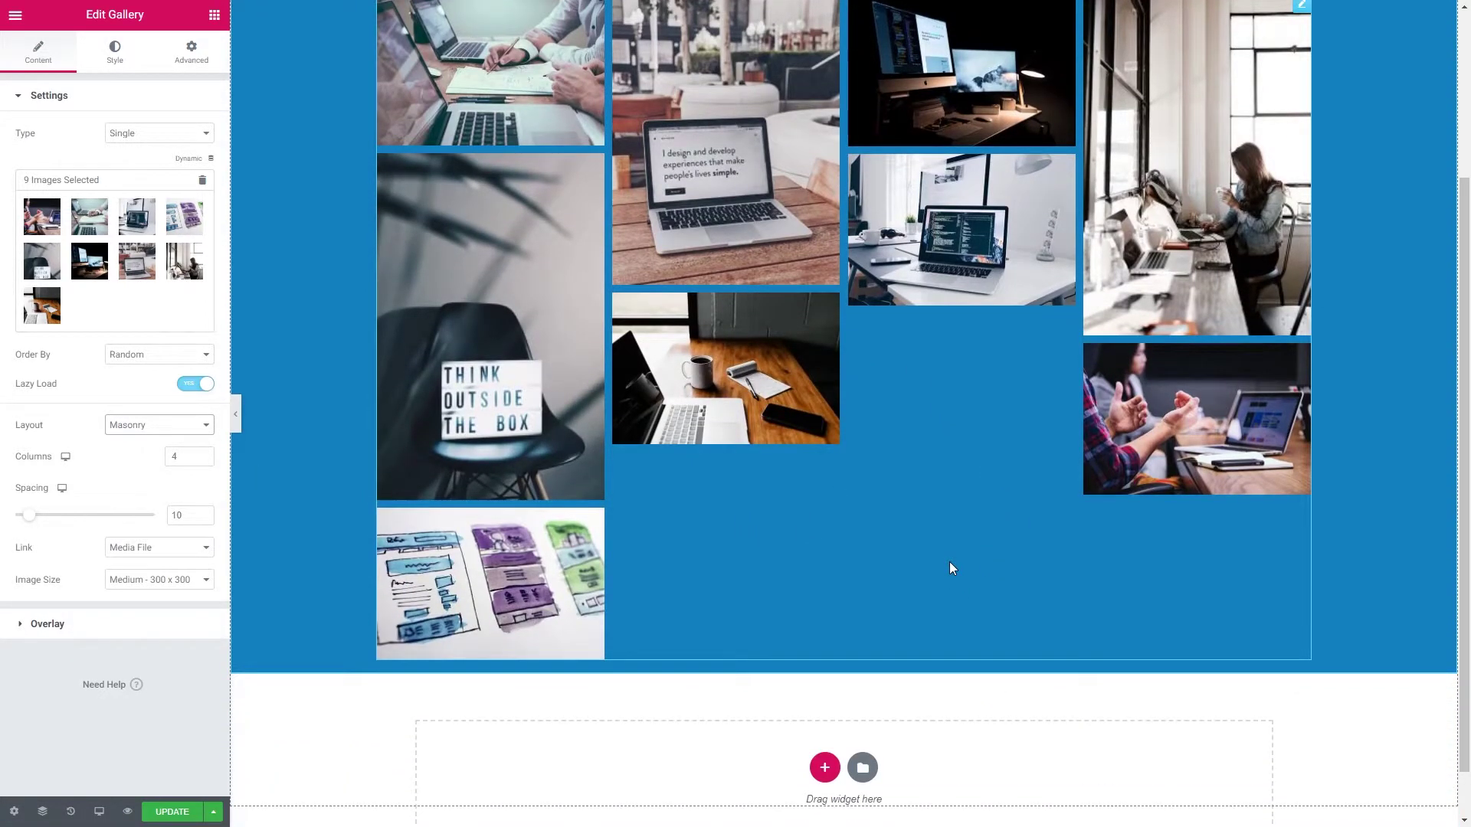
scroll(979, 564, "up", 2)
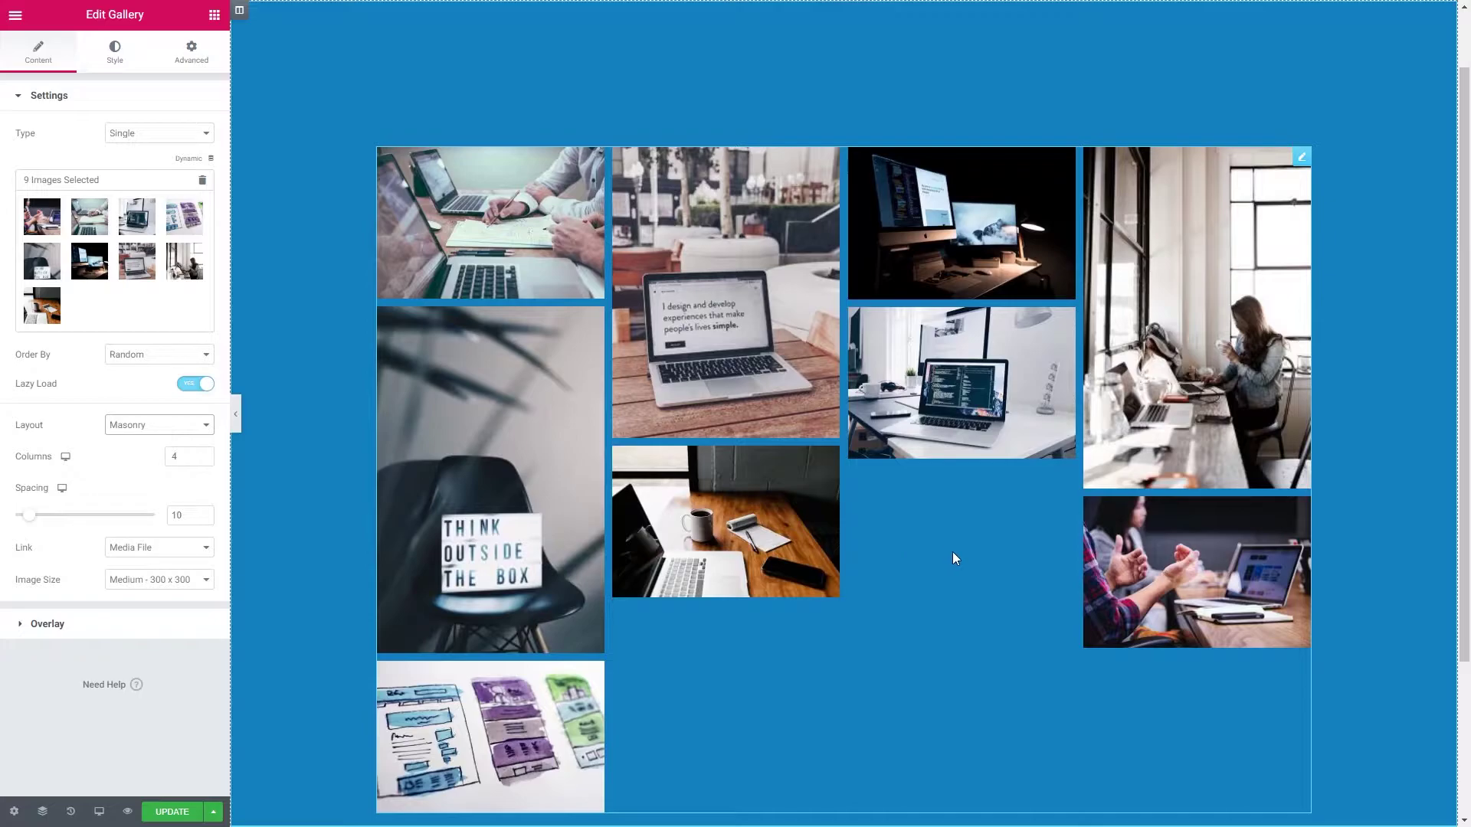
left_click(118, 433)
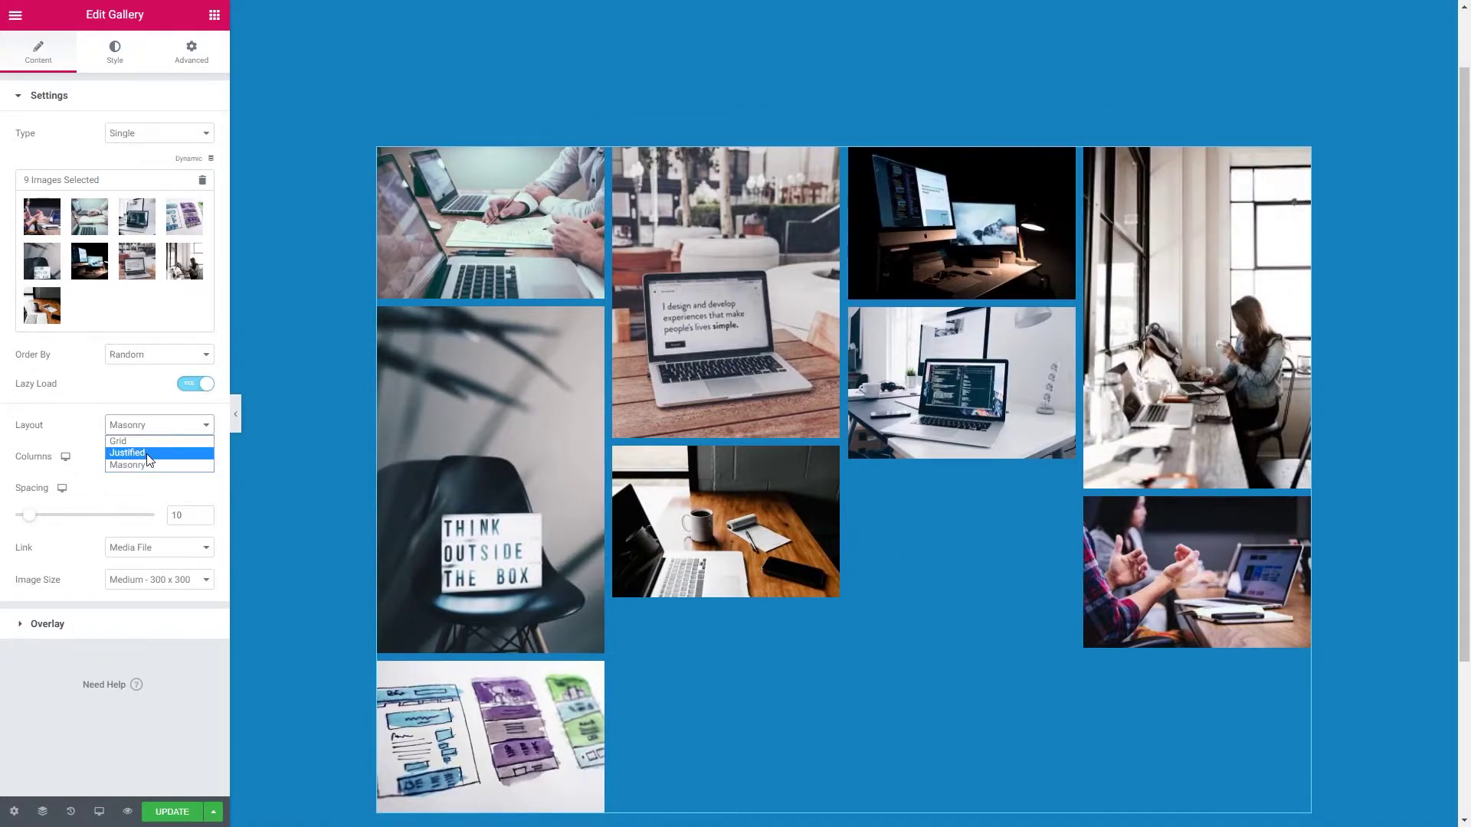
- Make the gallery layout Justified with Row Height 194 and Spacing 14
left_click(127, 453)
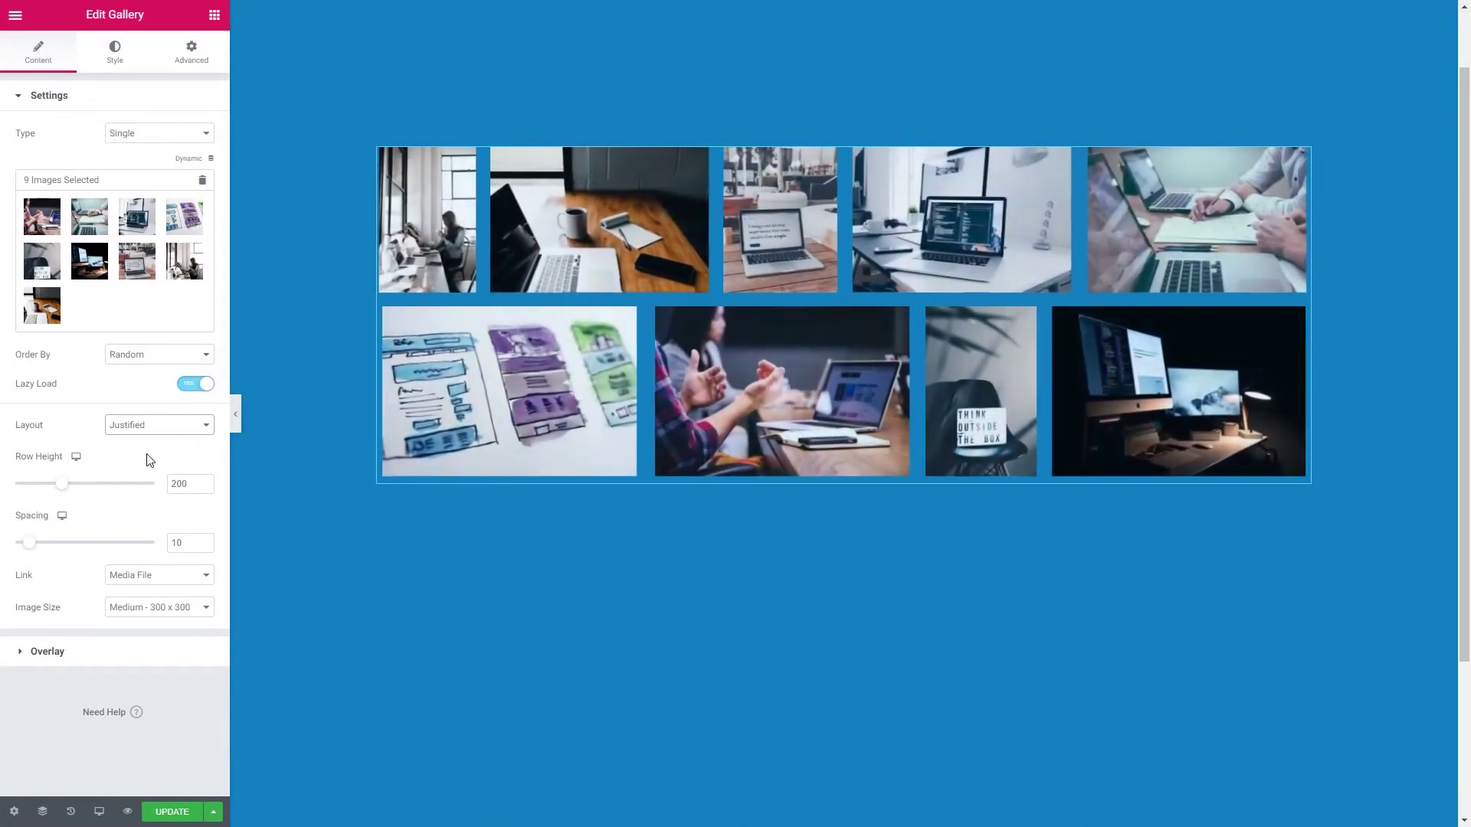
left_click(63, 485)
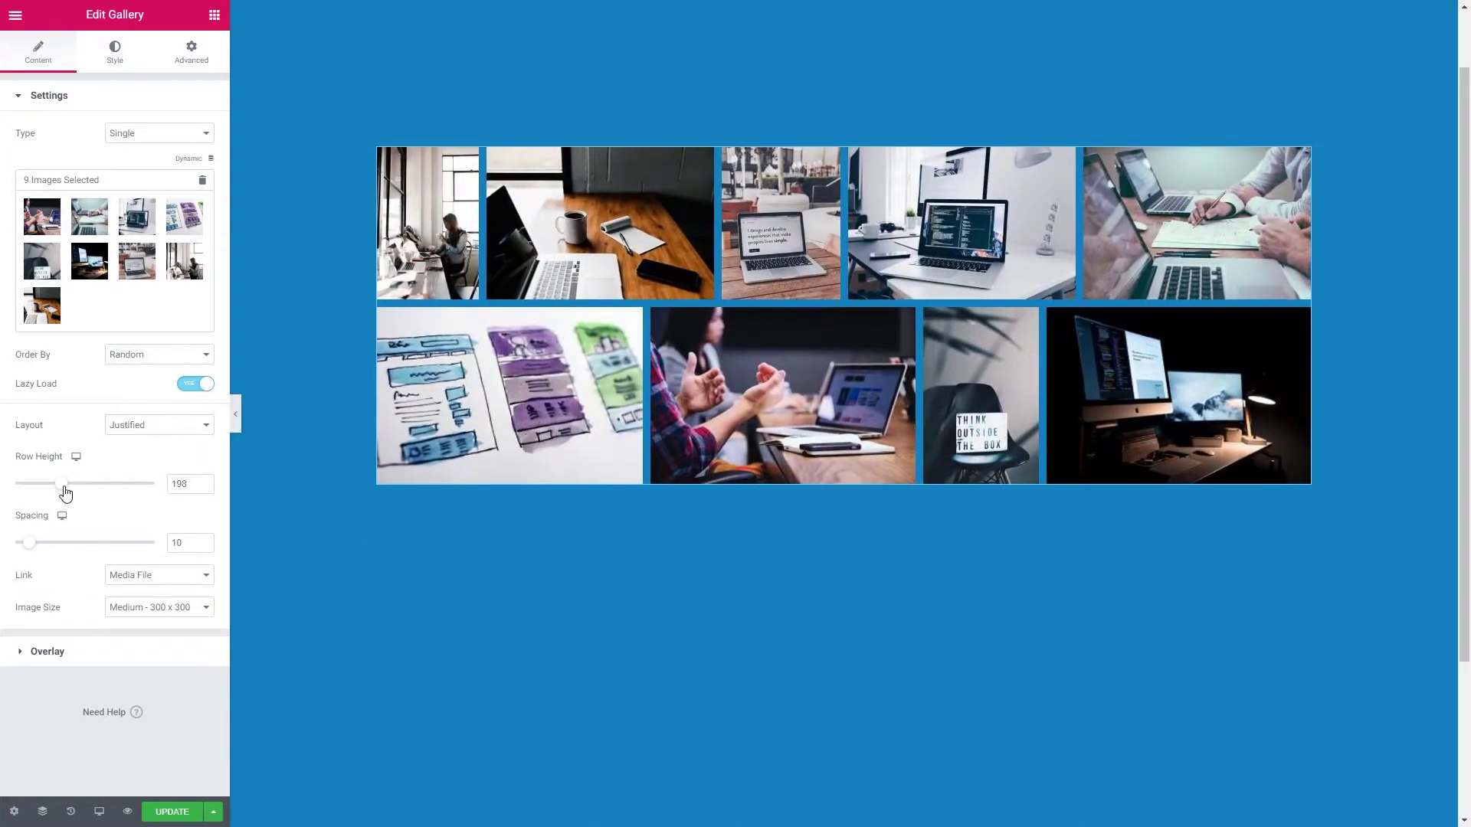
mouse_move(64, 490)
left_mouse_down()
mouse_move(115, 489)
mouse_move(30, 490)
mouse_move(109, 490)
mouse_move(61, 496)
left_mouse_up()
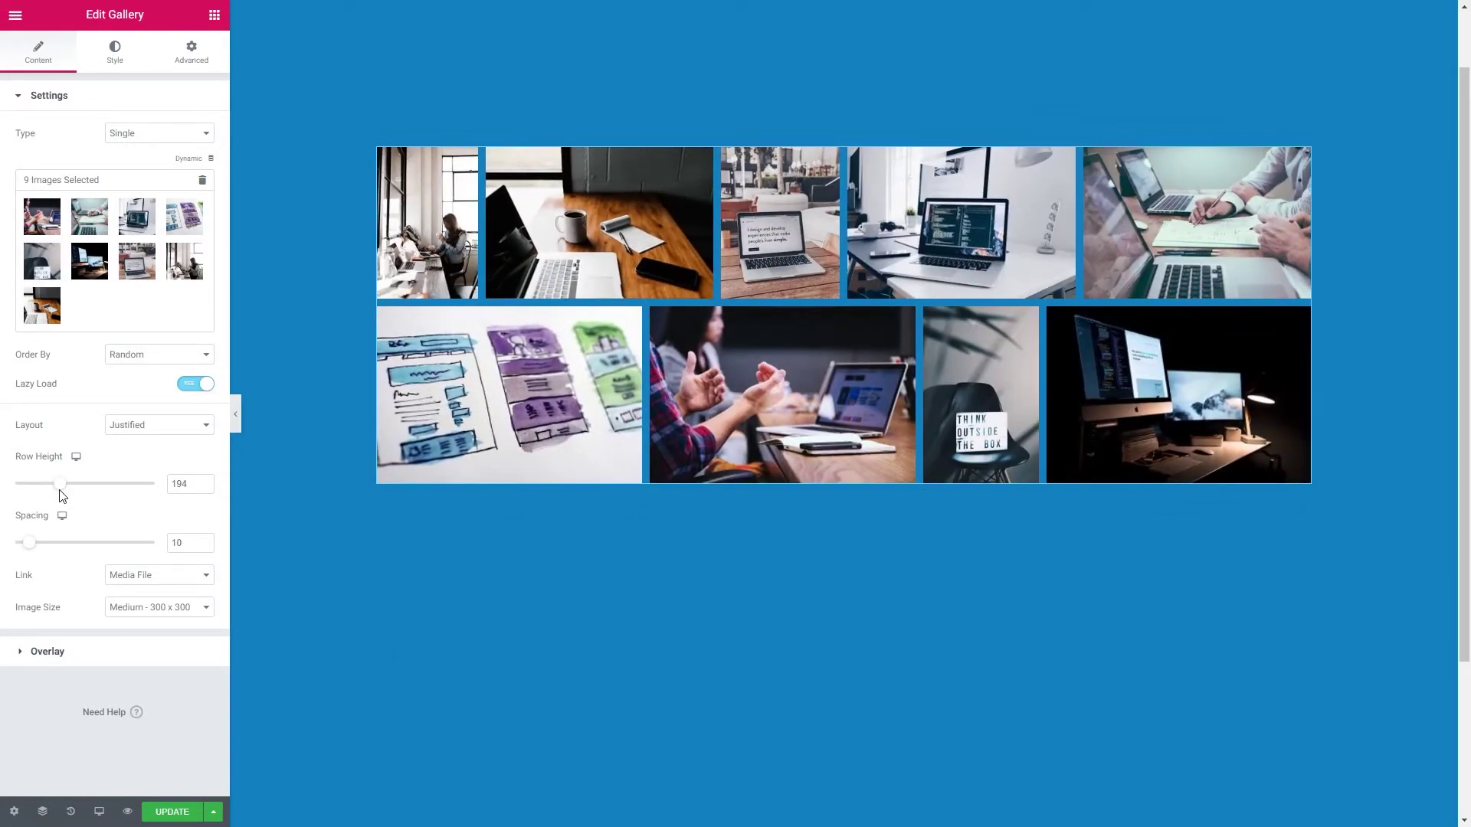
mouse_move(30, 544)
left_mouse_down()
mouse_move(72, 546)
mouse_move(35, 548)
left_mouse_up()
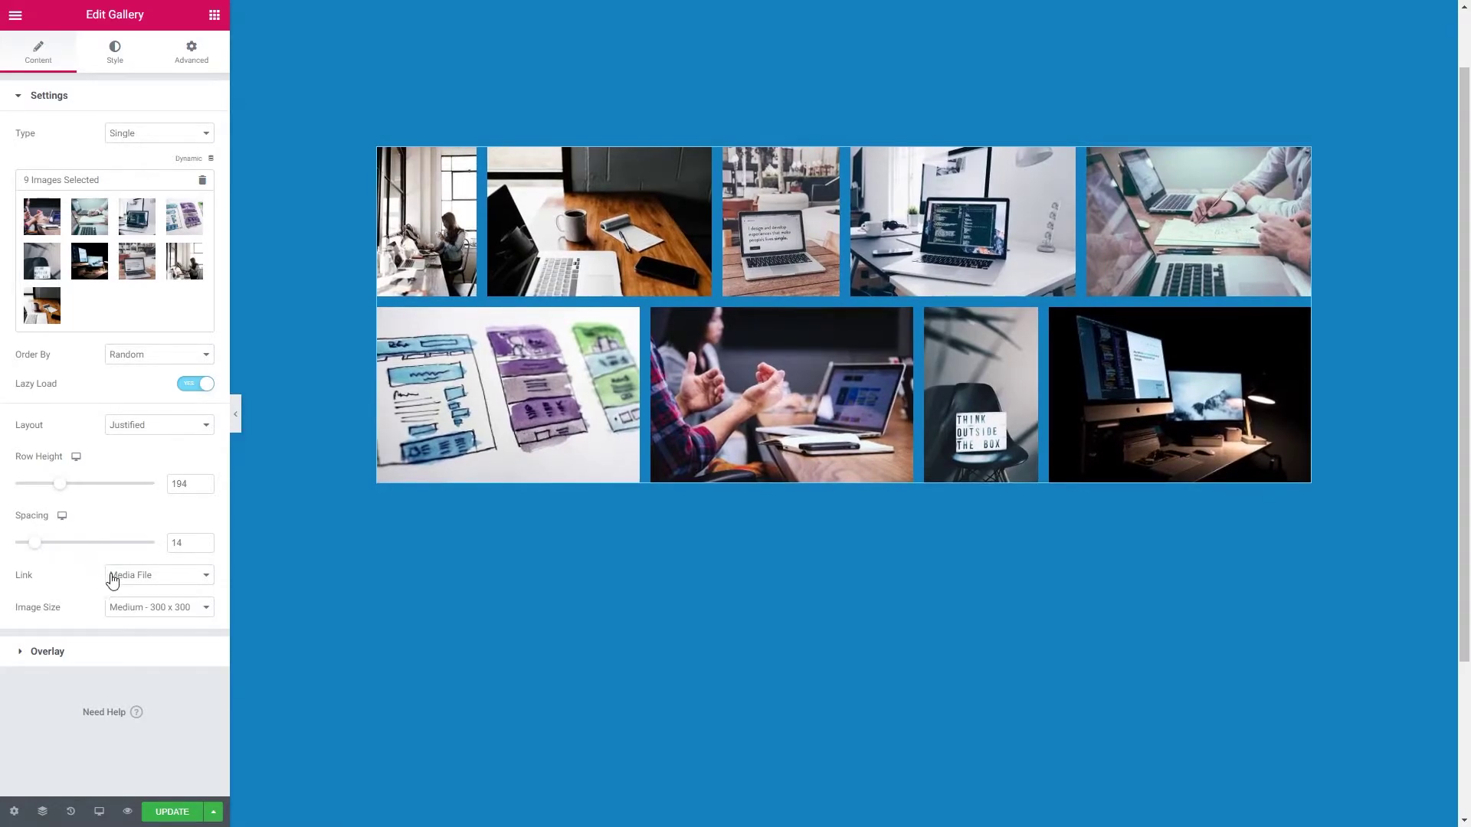
- After trying Custom URL, set image Link to None and Image Size to Thumbnail - 150 x 150
left_click(149, 583)
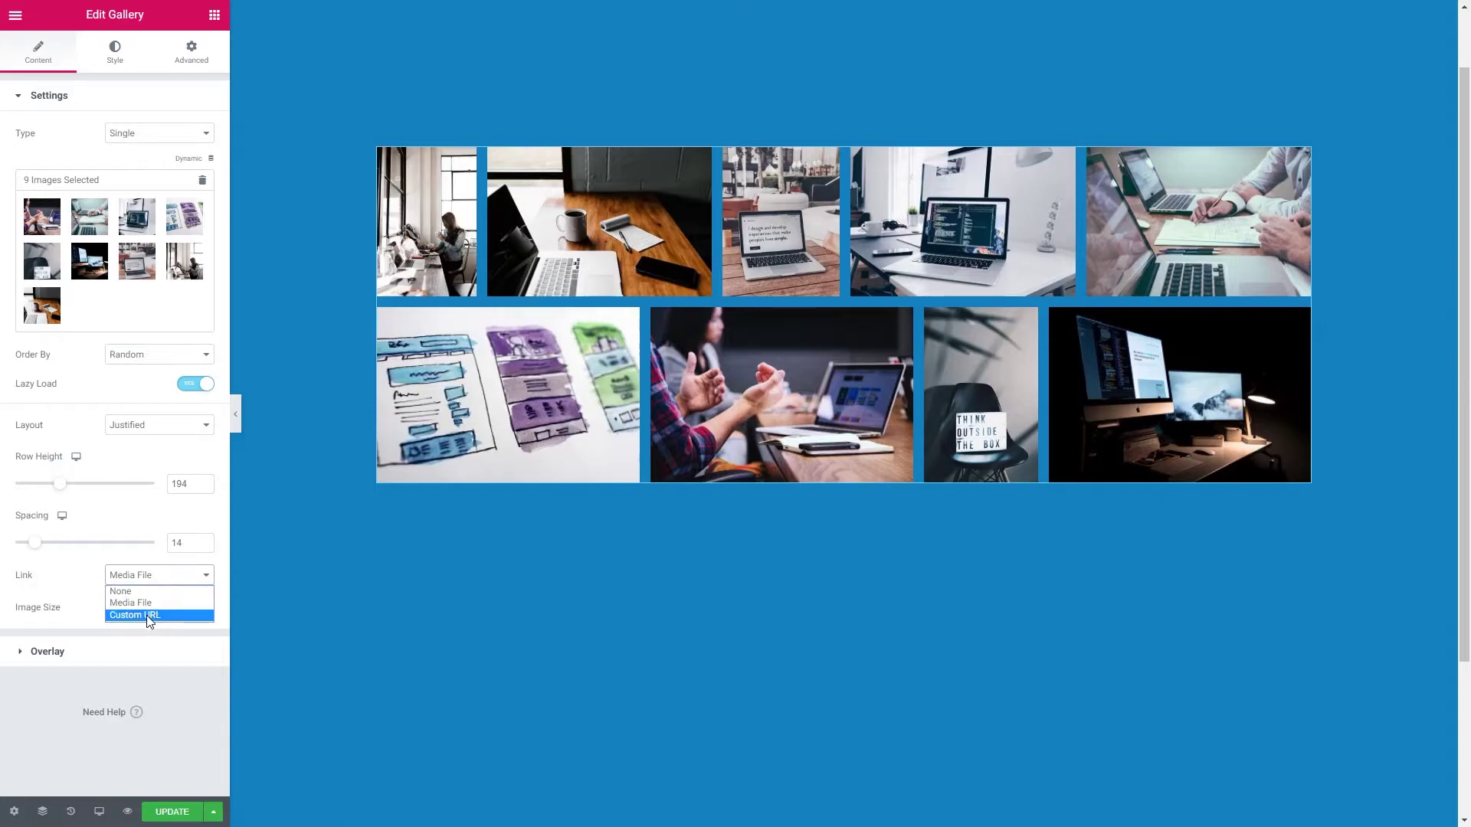
left_click(149, 616)
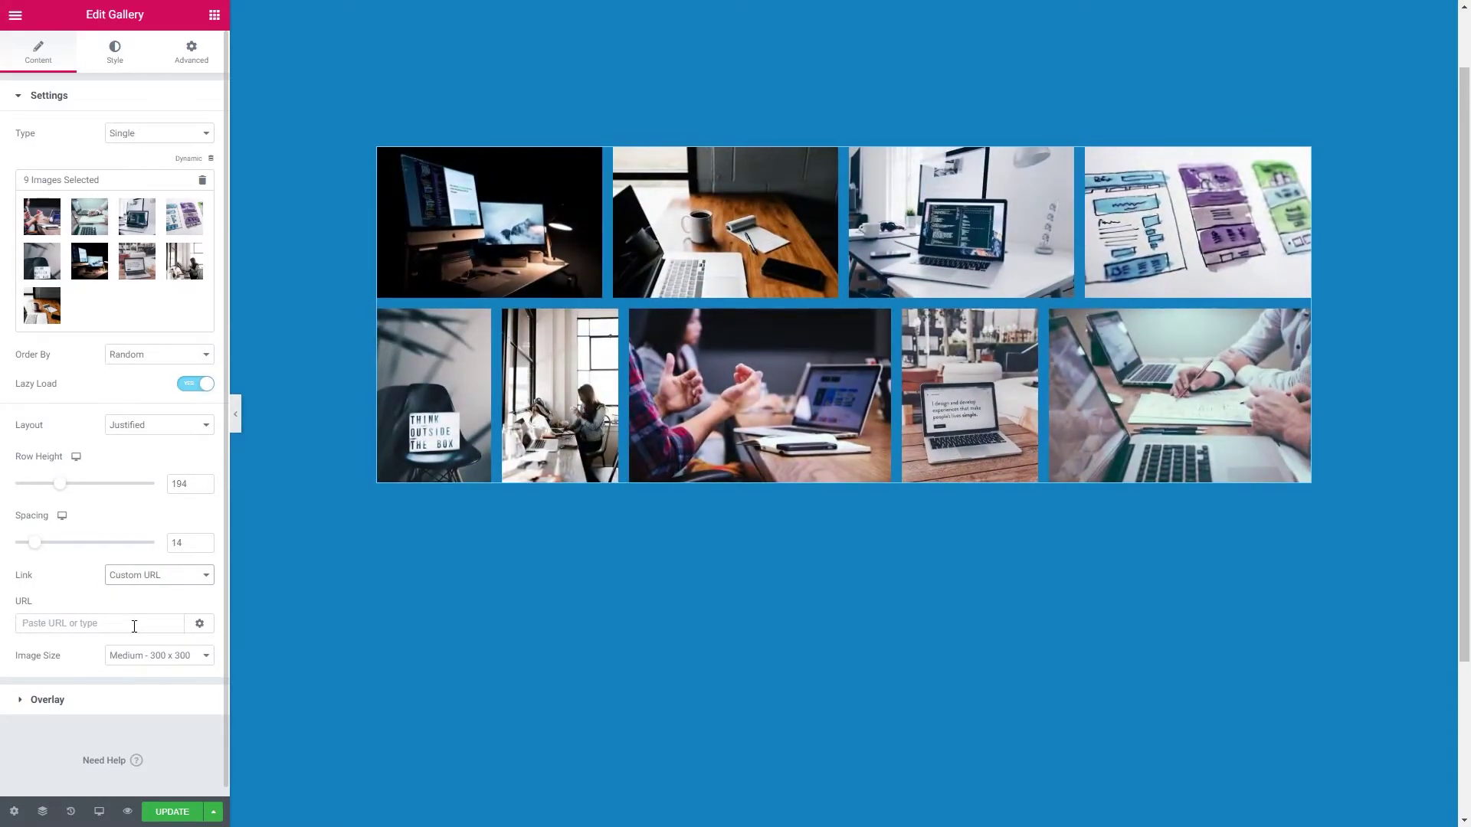
left_click(200, 625)
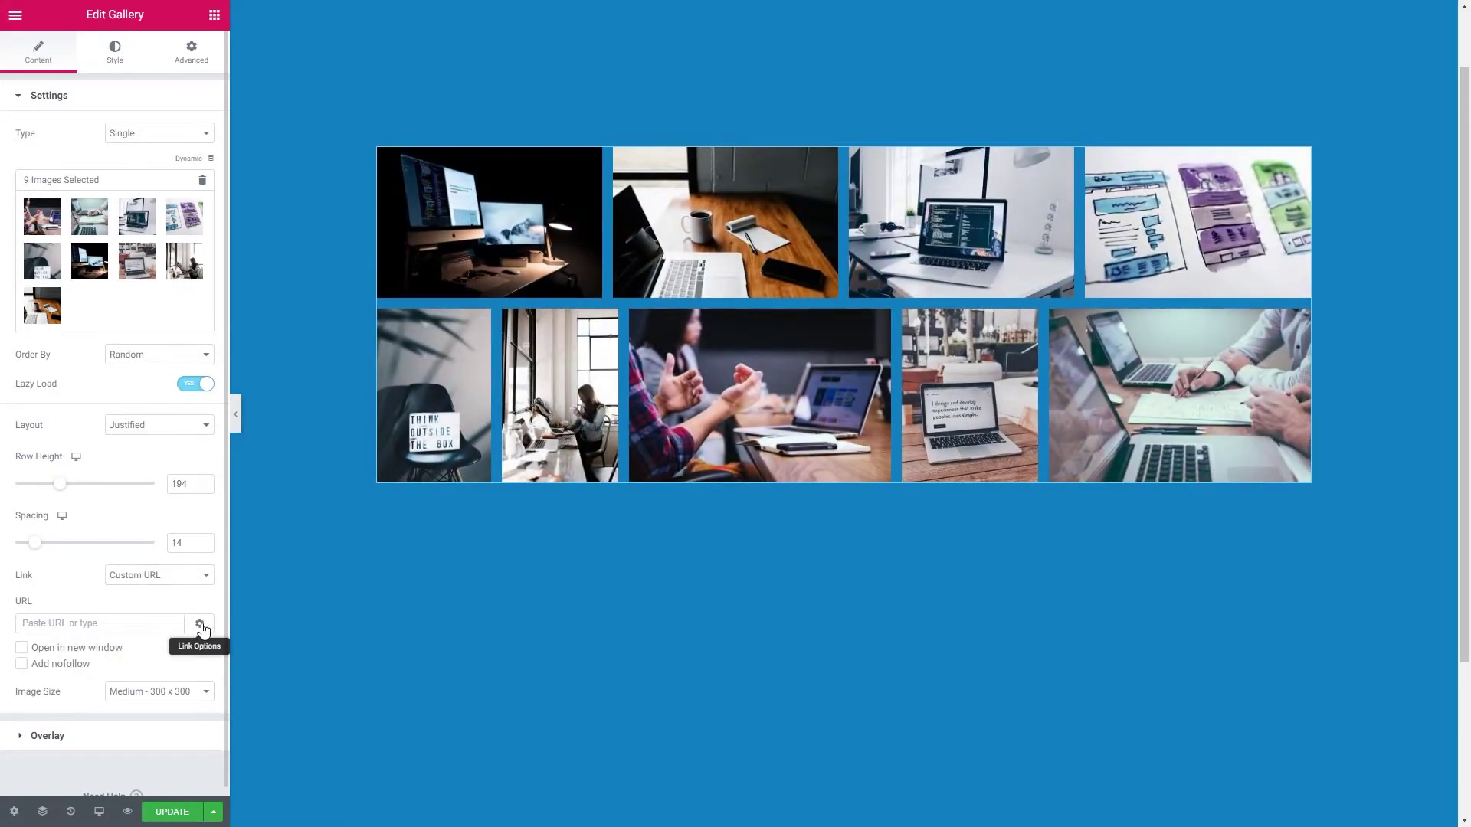
left_click(22, 648)
left_click(21, 649)
left_click(135, 576)
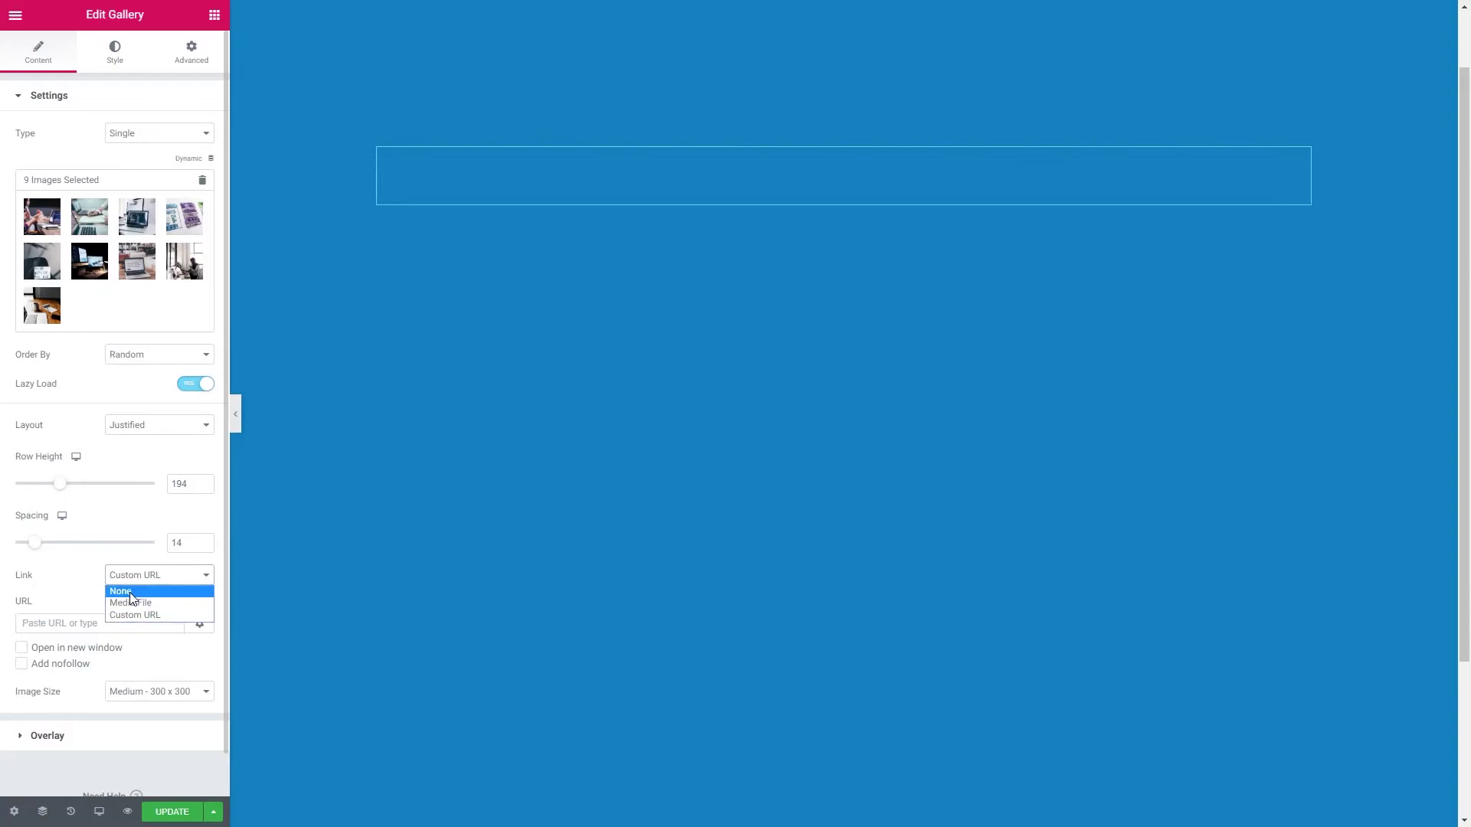
left_click(129, 593)
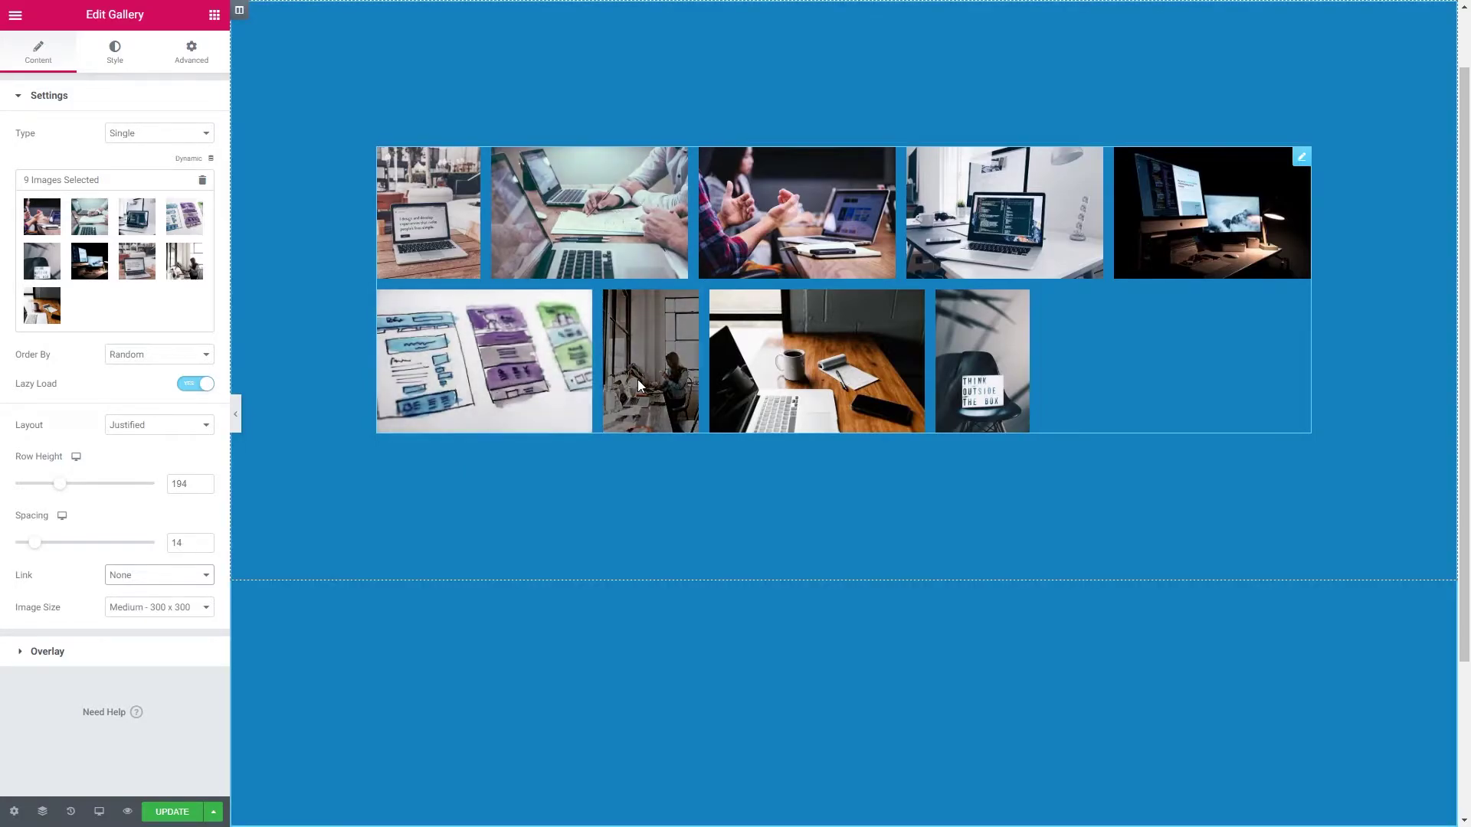
left_click(131, 607)
left_click(129, 624)
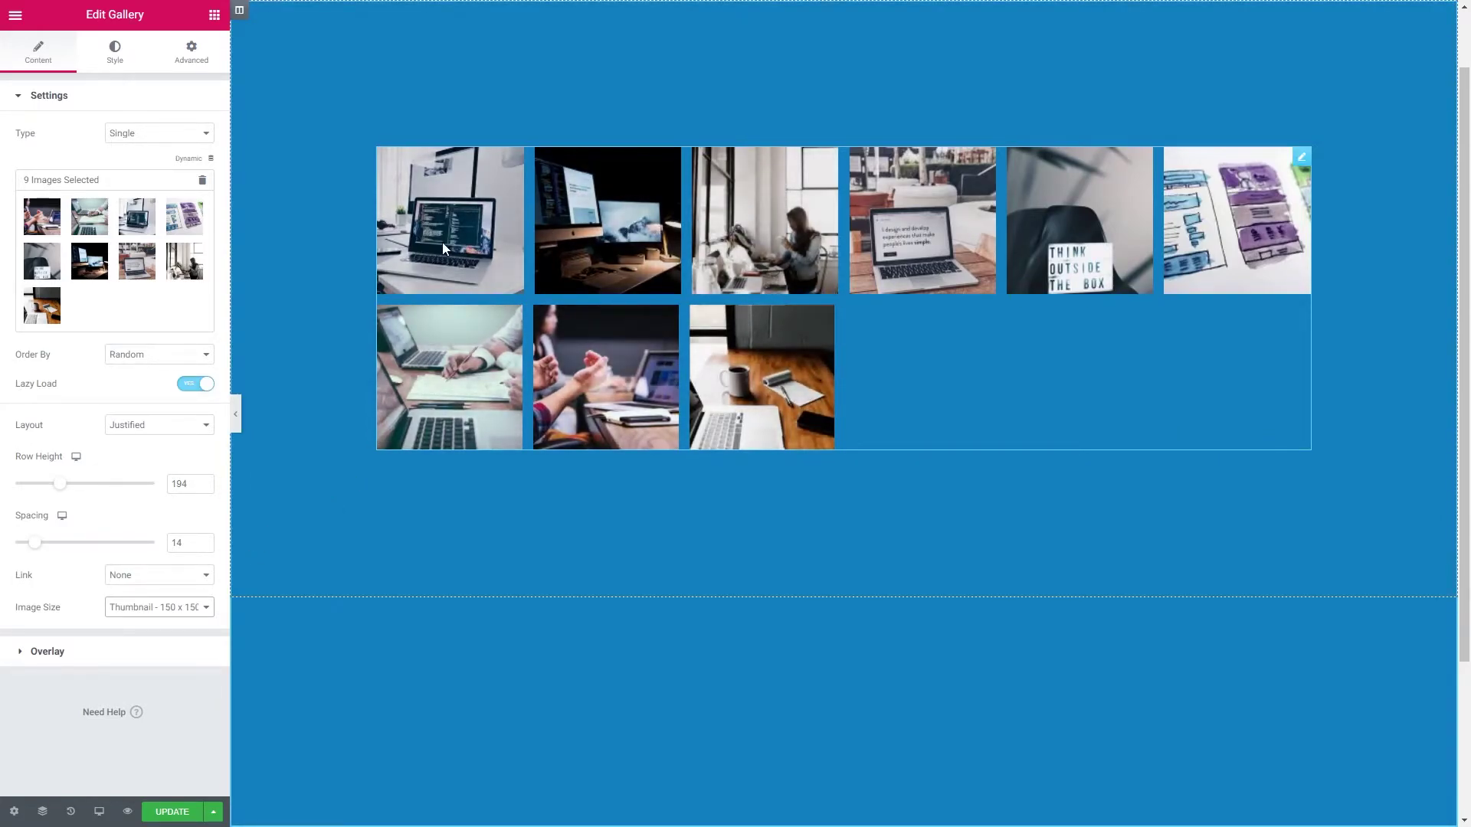
- Change the Image Size to Large - 1024 x 1024, then to Full
left_click(151, 611)
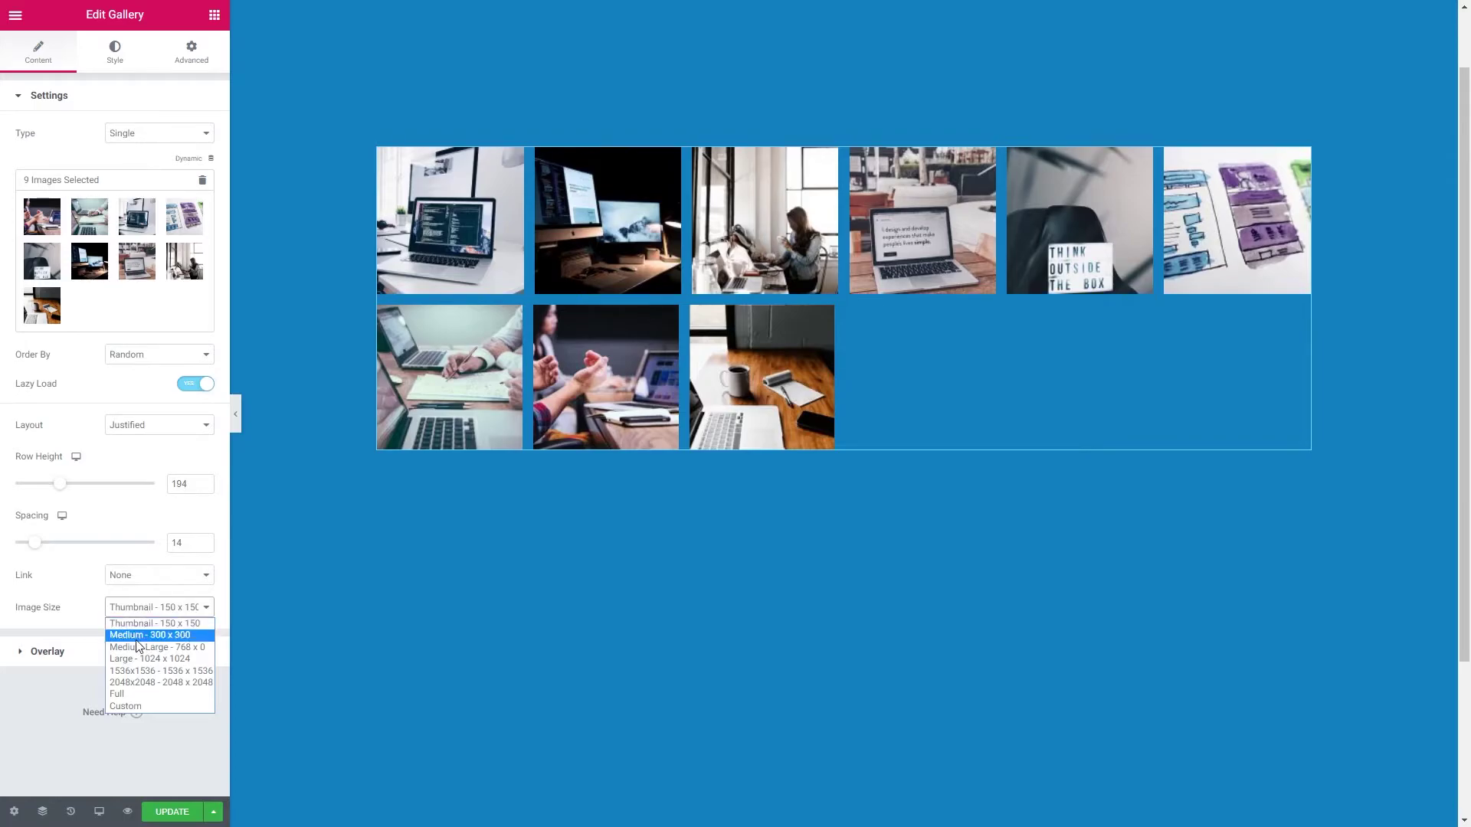
left_click(176, 660)
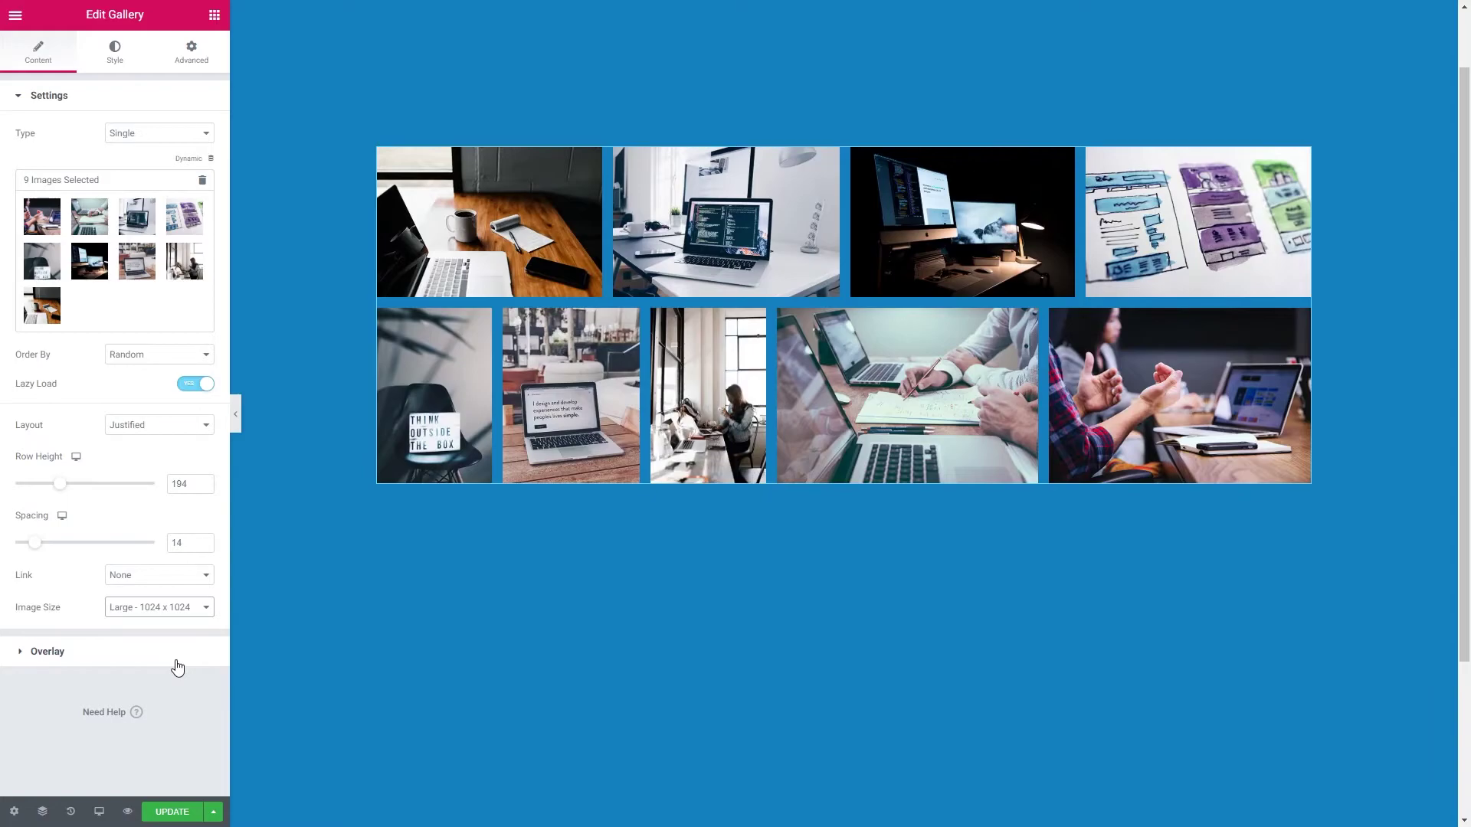
left_click(145, 609)
left_click(147, 696)
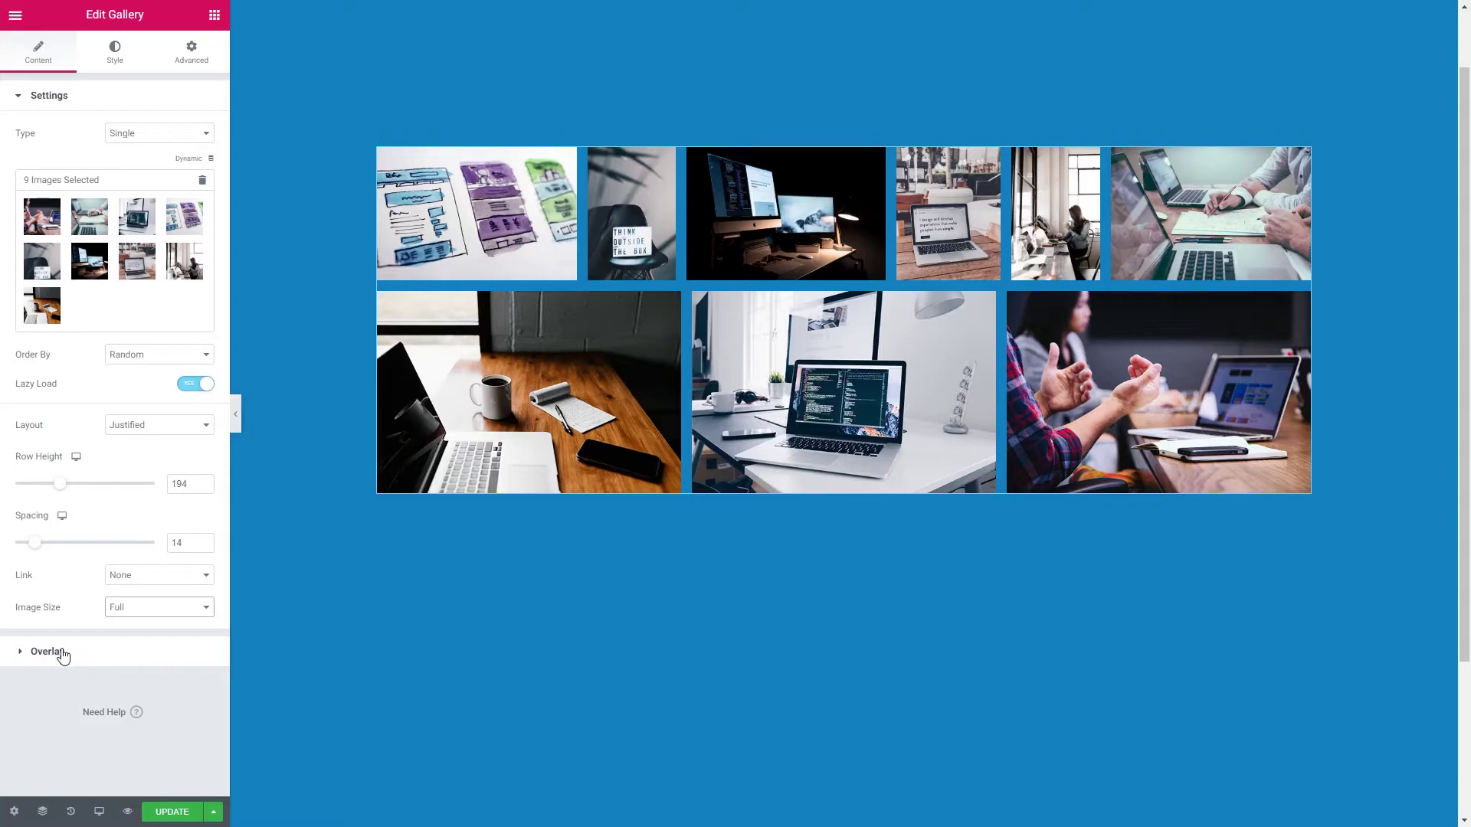
- Expand the Overlay section and set it to show each image's Title and Description
left_click(63, 656)
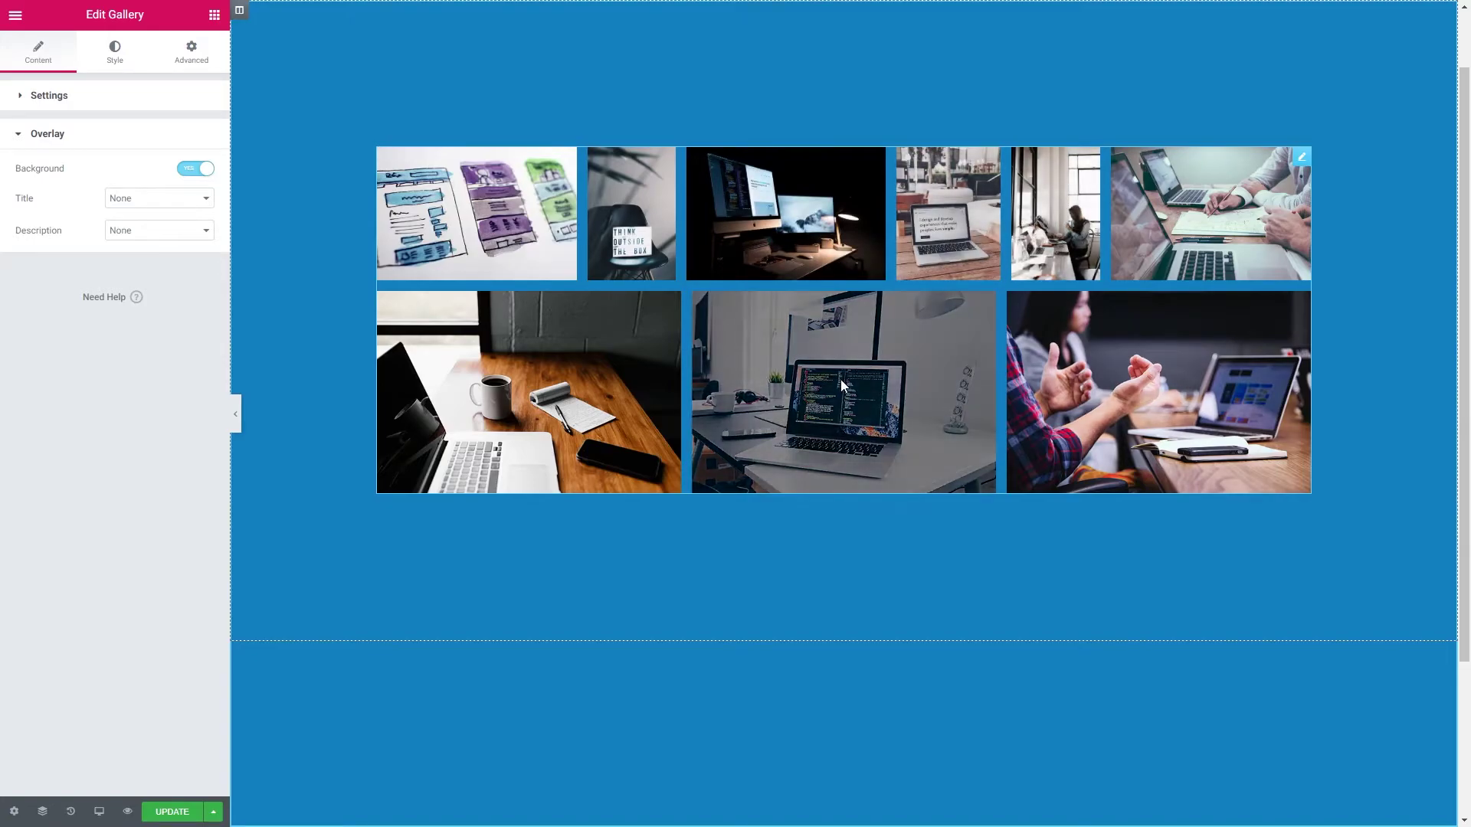
left_click(191, 169)
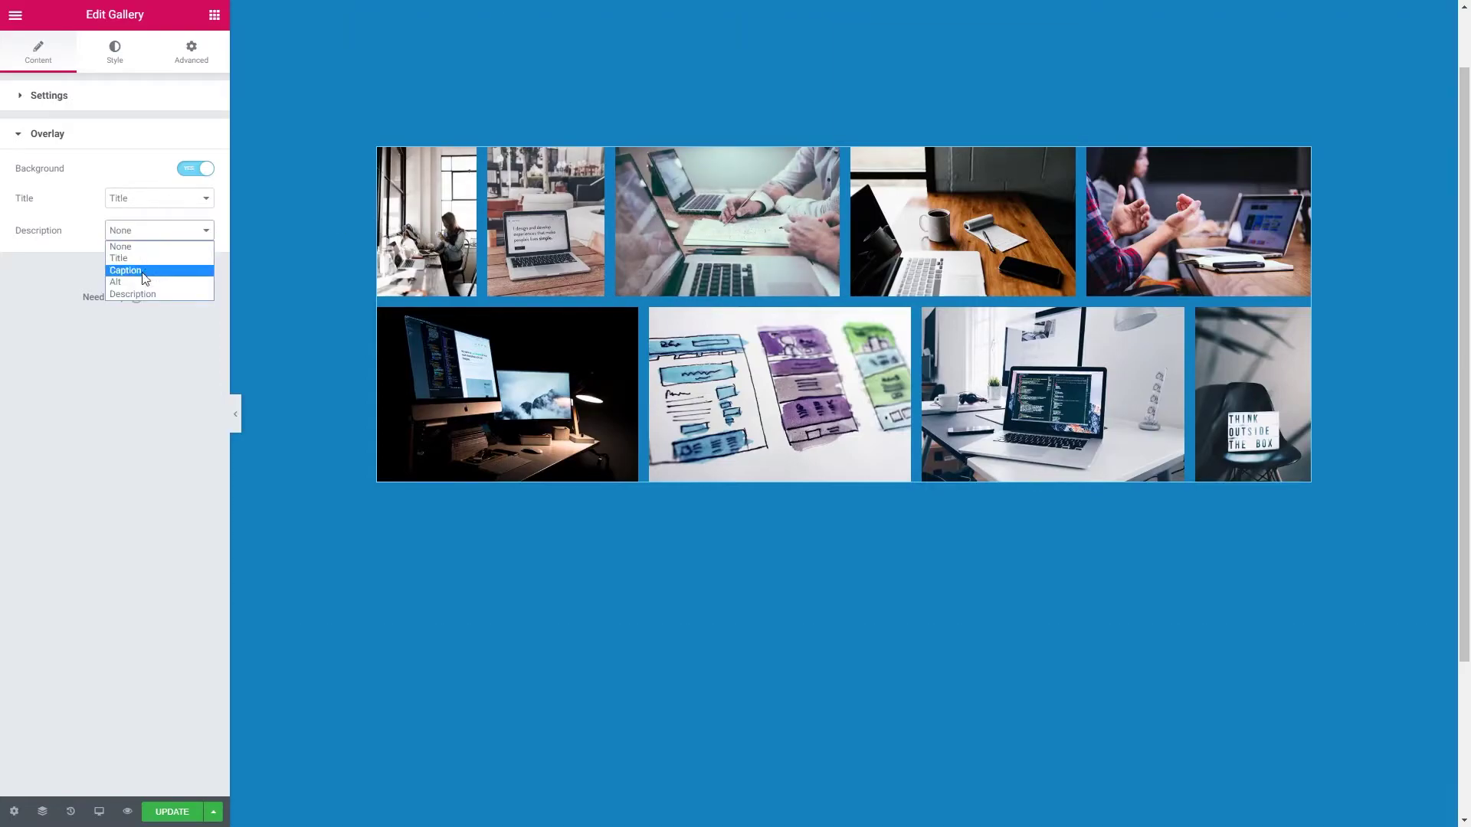
left_click(147, 294)
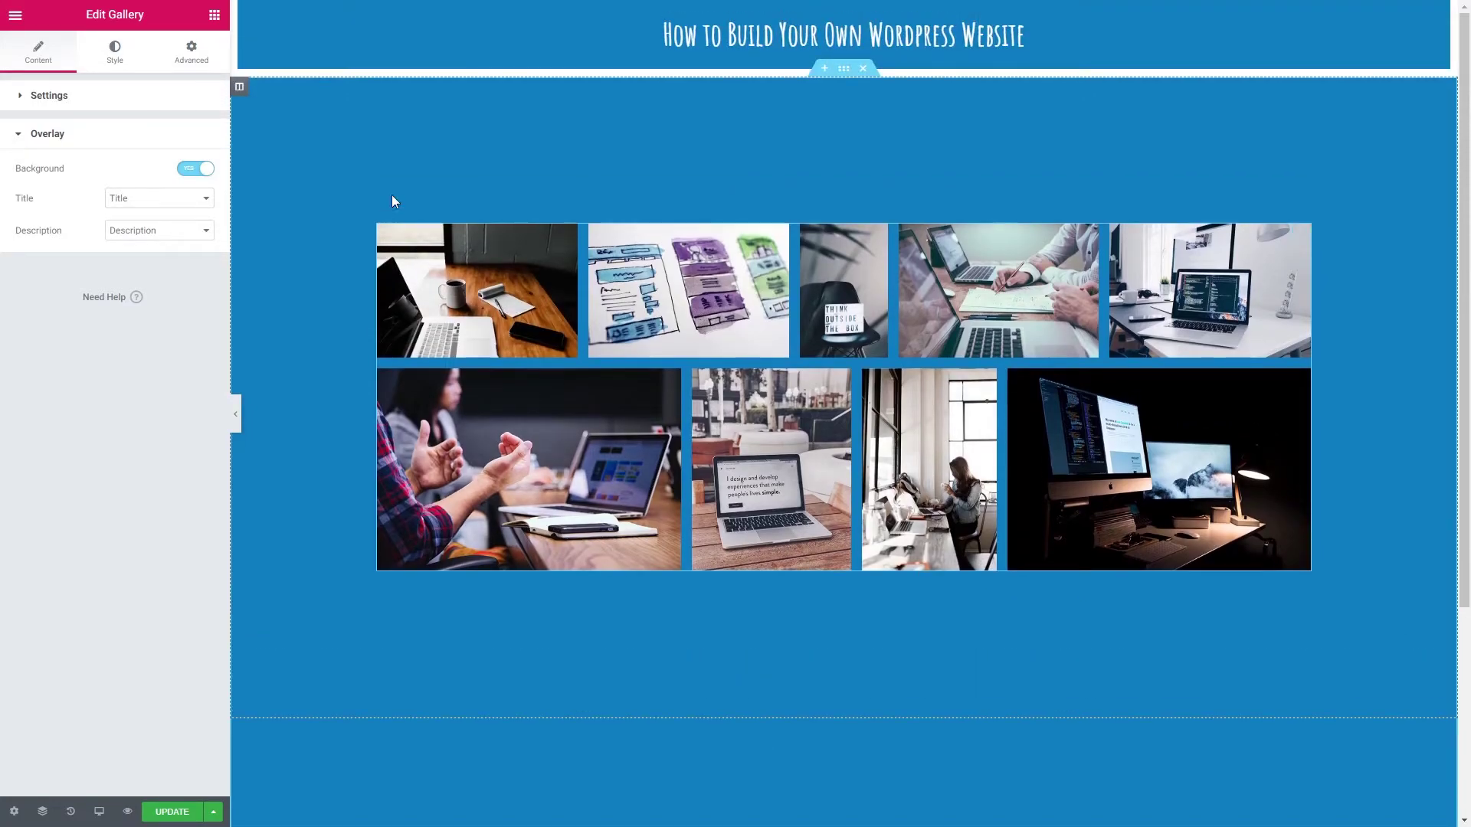
- In the Style tab, give the images a white 5 px border with Border Radius 0
left_click(110, 59)
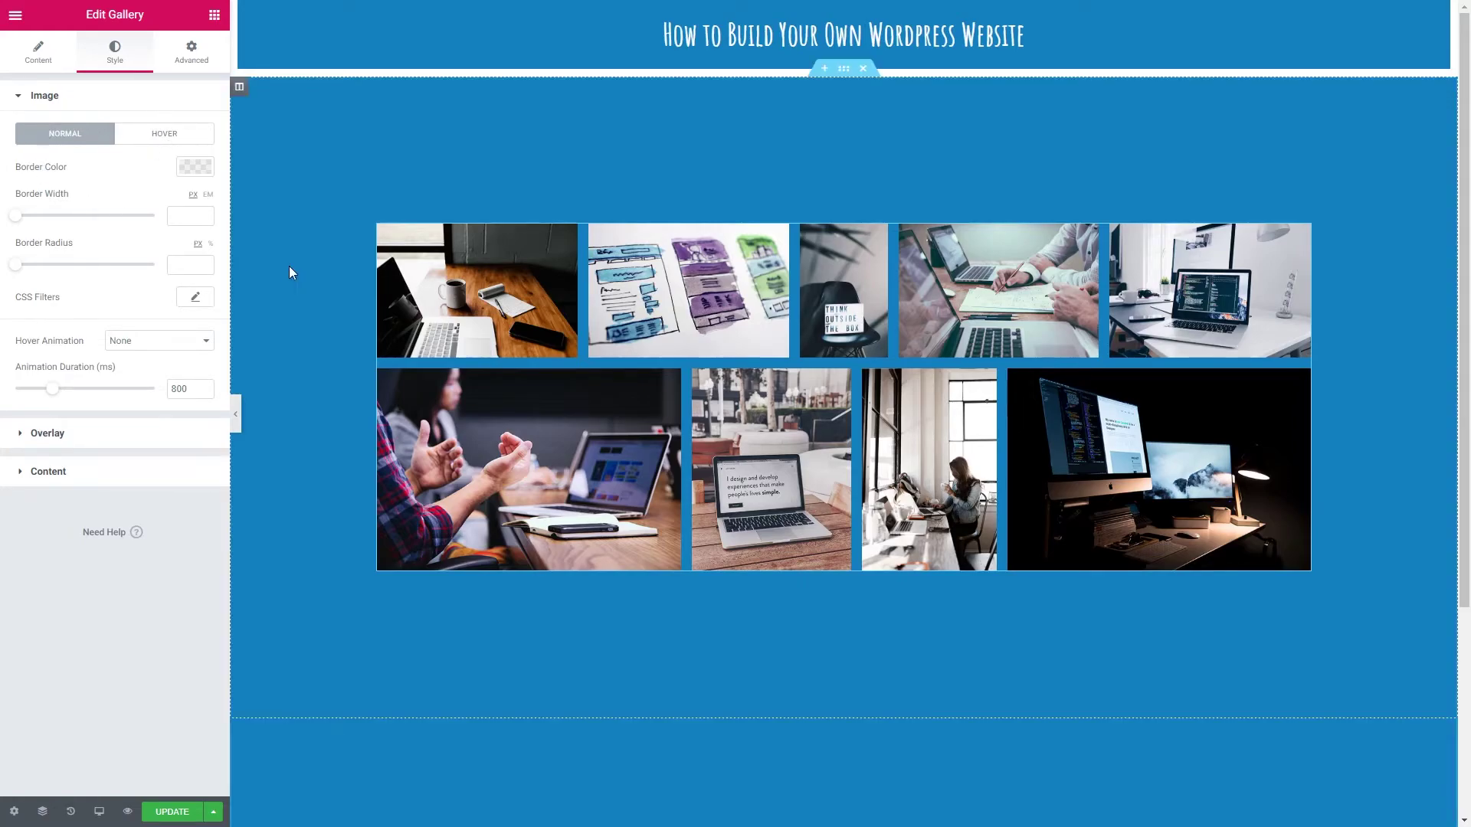
left_click(205, 177)
left_click(176, 203)
left_click(152, 184)
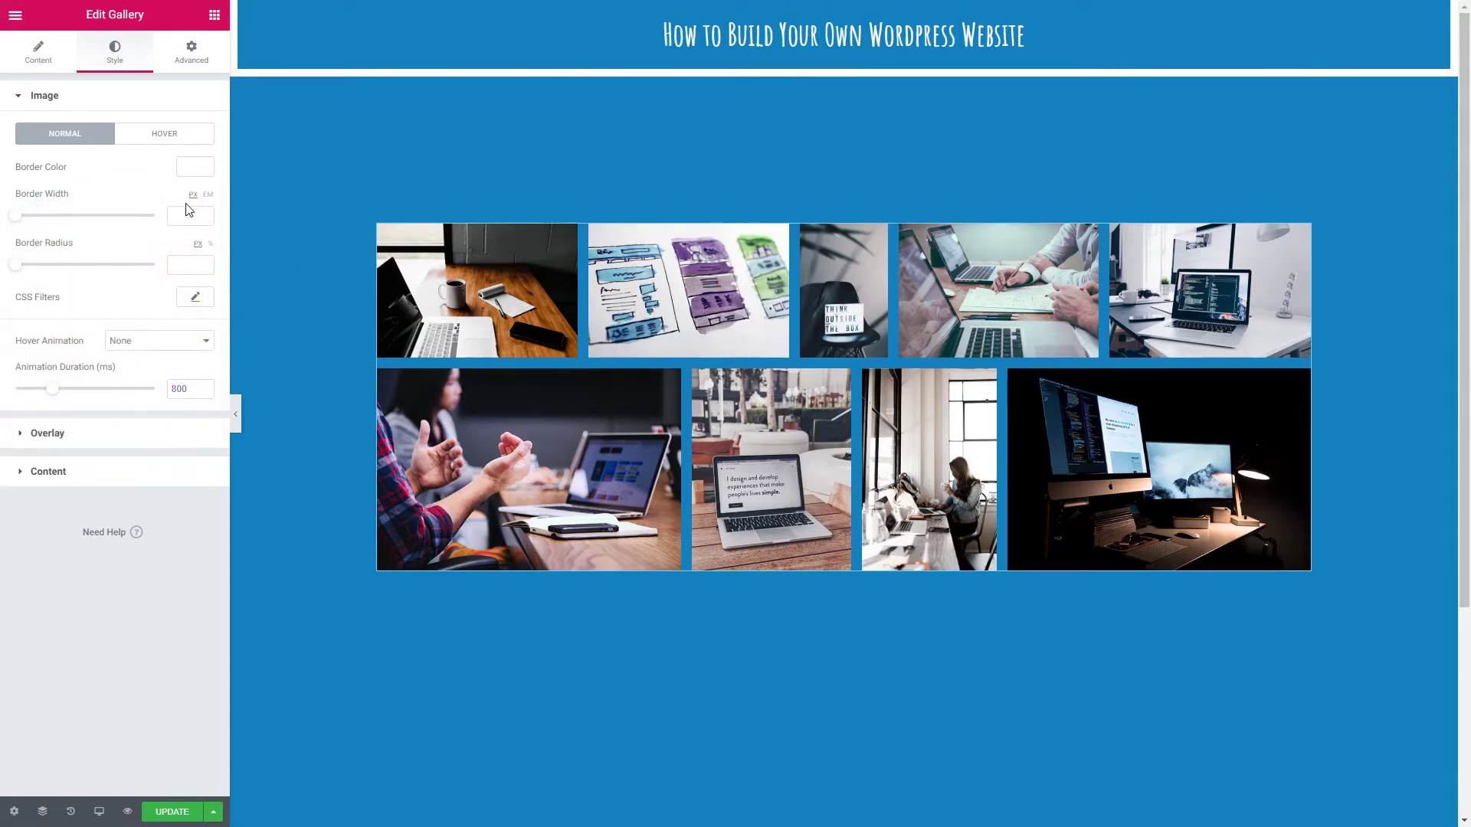
left_click(190, 215)
type("5")
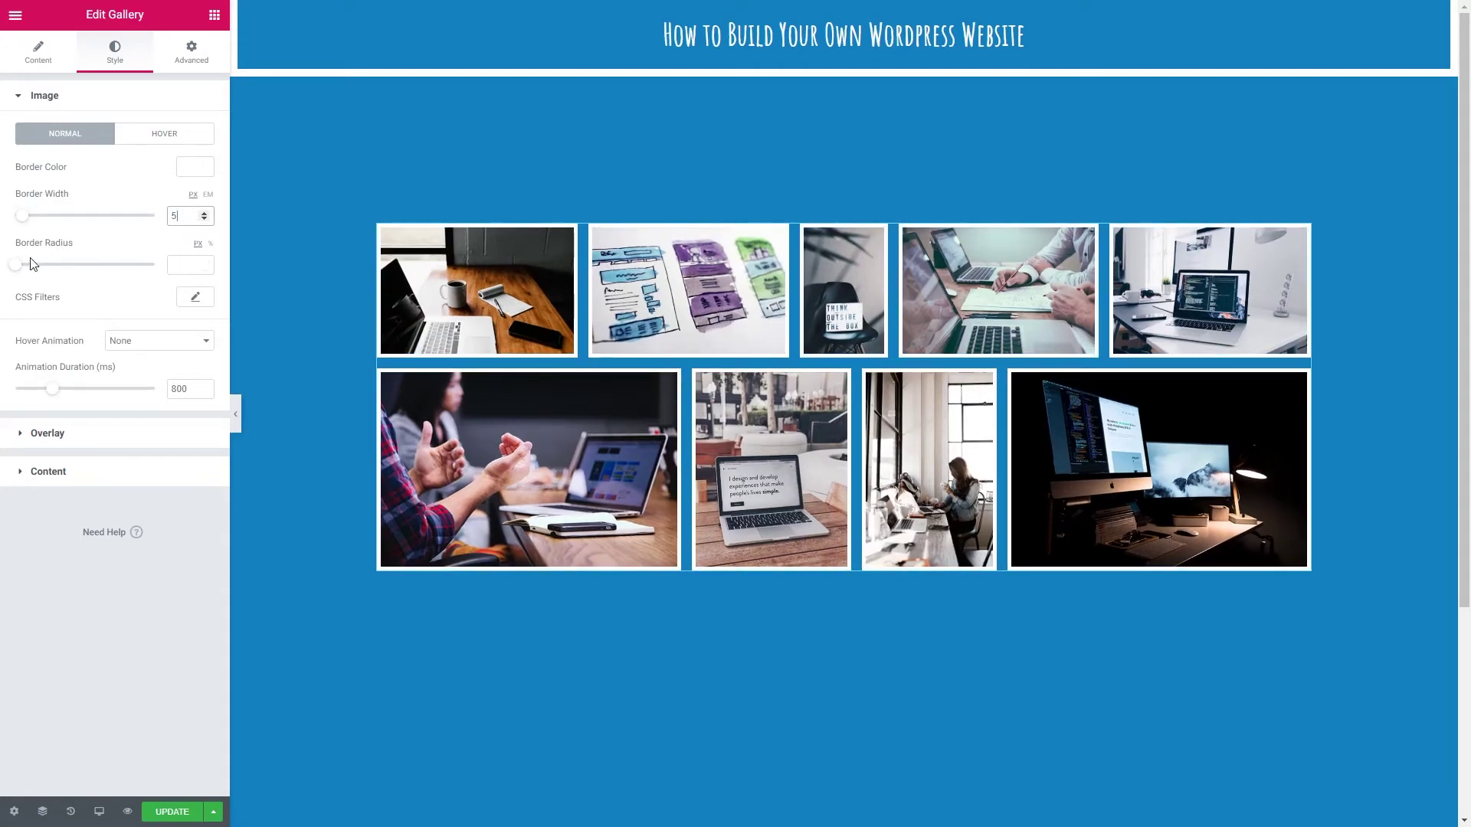
mouse_move(20, 265)
left_mouse_down()
mouse_move(42, 265)
mouse_move(29, 266)
left_mouse_up()
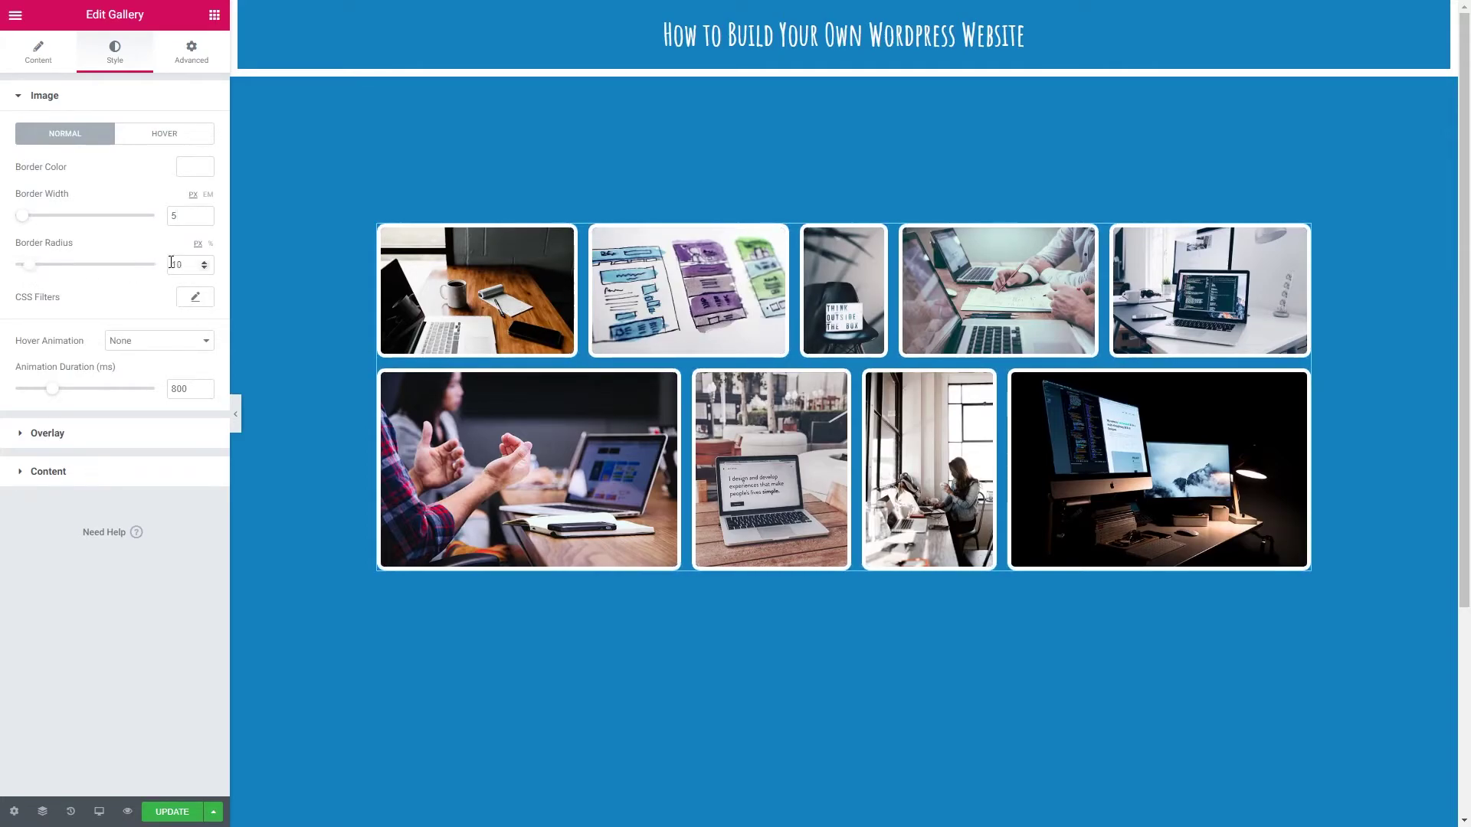
left_click_drag(187, 264, 163, 270)
type("0")
- In the hover state, give the images a white border, square corners and a 4.5 blur filter
left_click(148, 142)
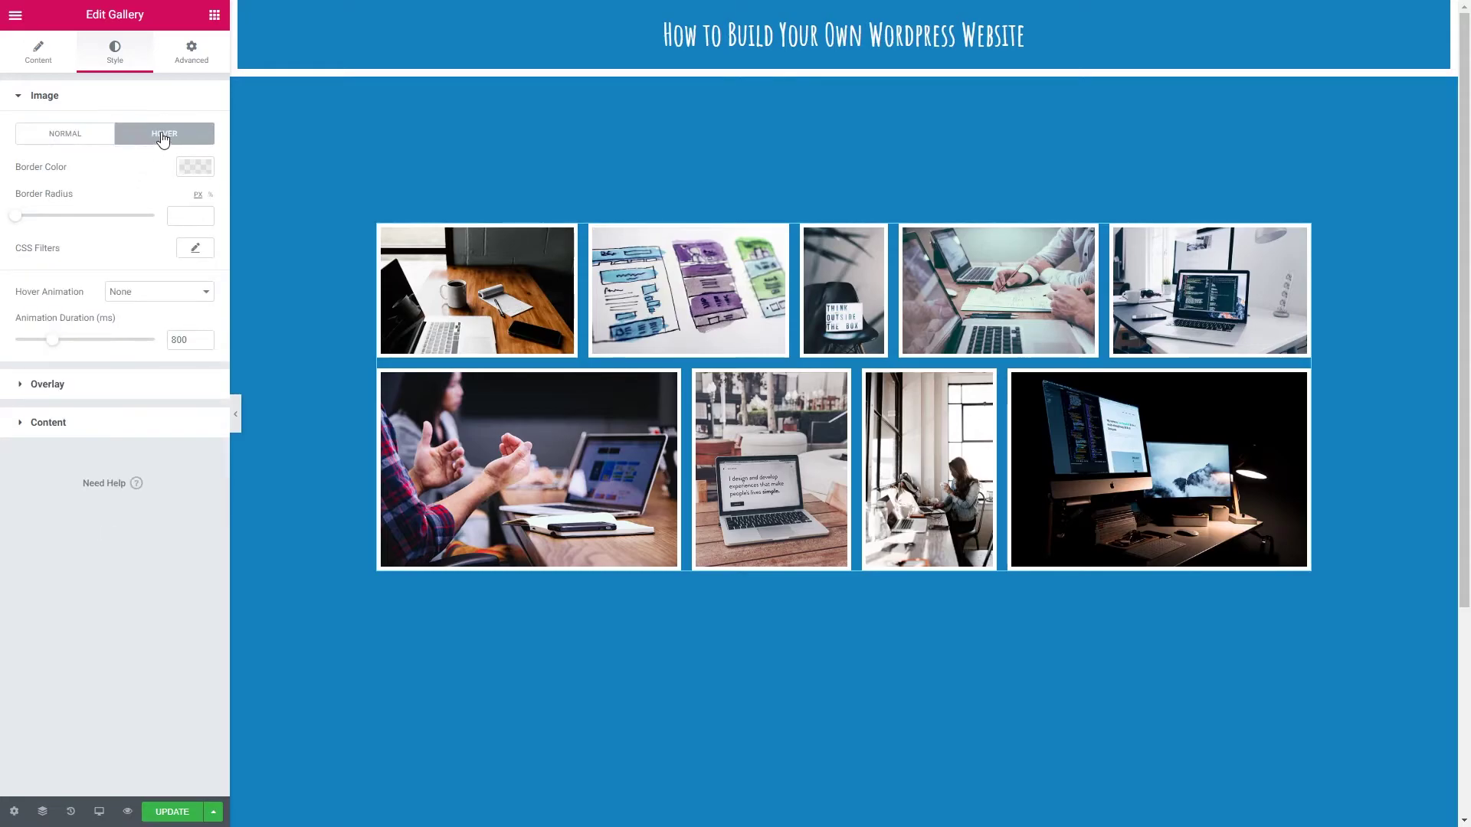
left_click(197, 170)
left_click(176, 203)
left_click(188, 171)
left_click_drag(45, 219, 52, 216)
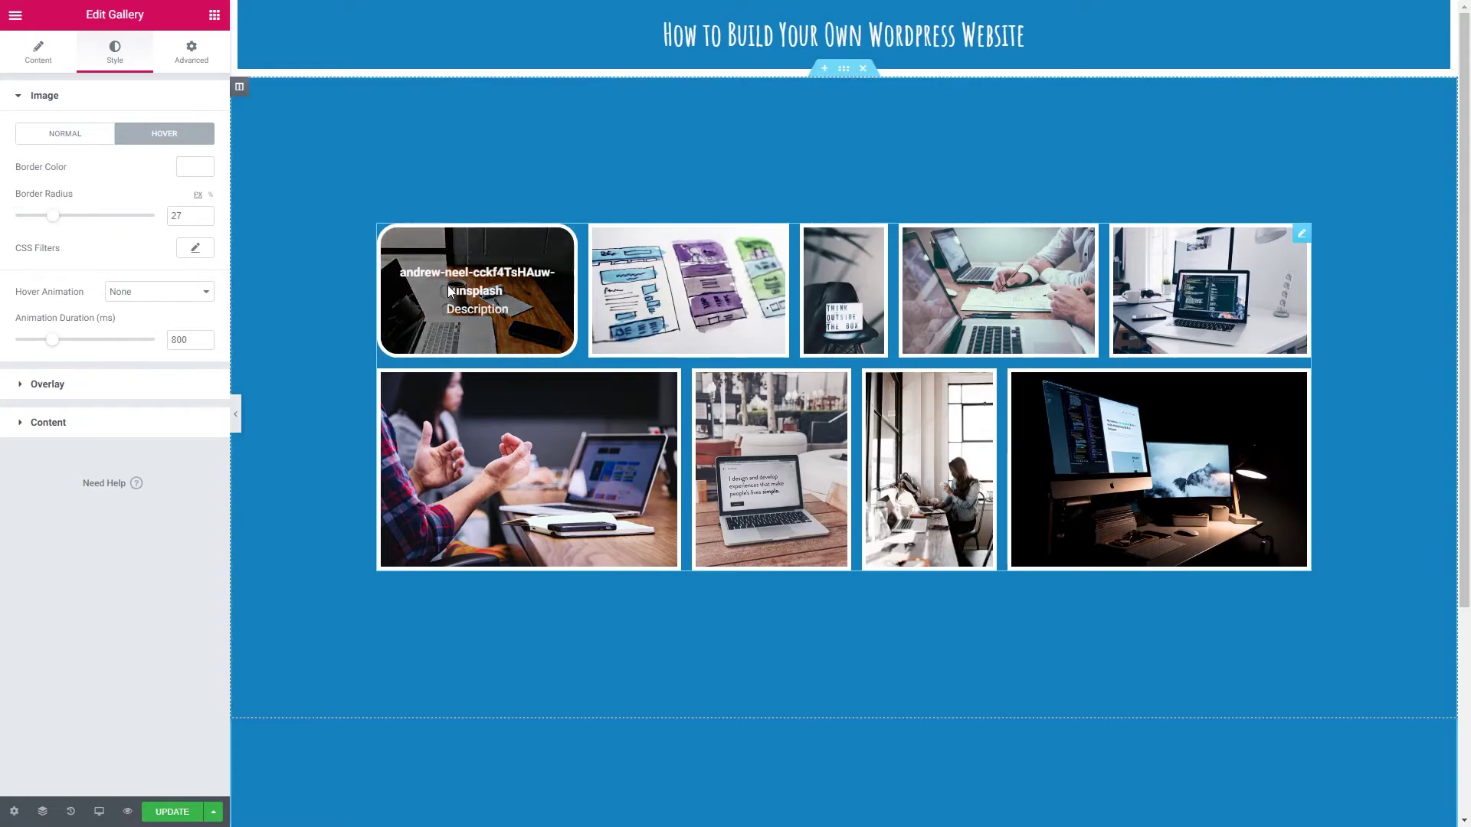
left_click_drag(201, 217, 152, 224)
key("BackSpace")
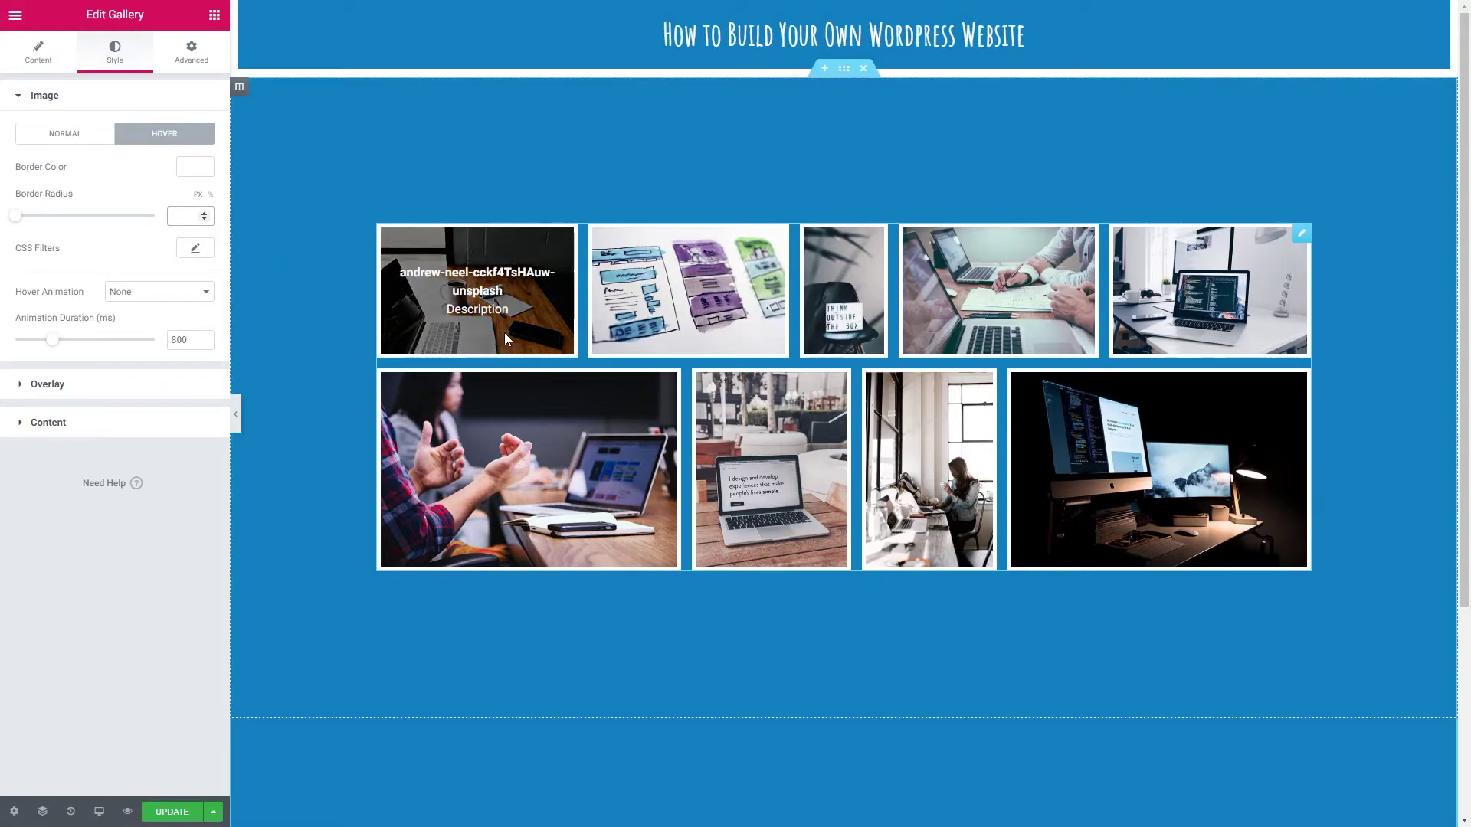
left_click(195, 247)
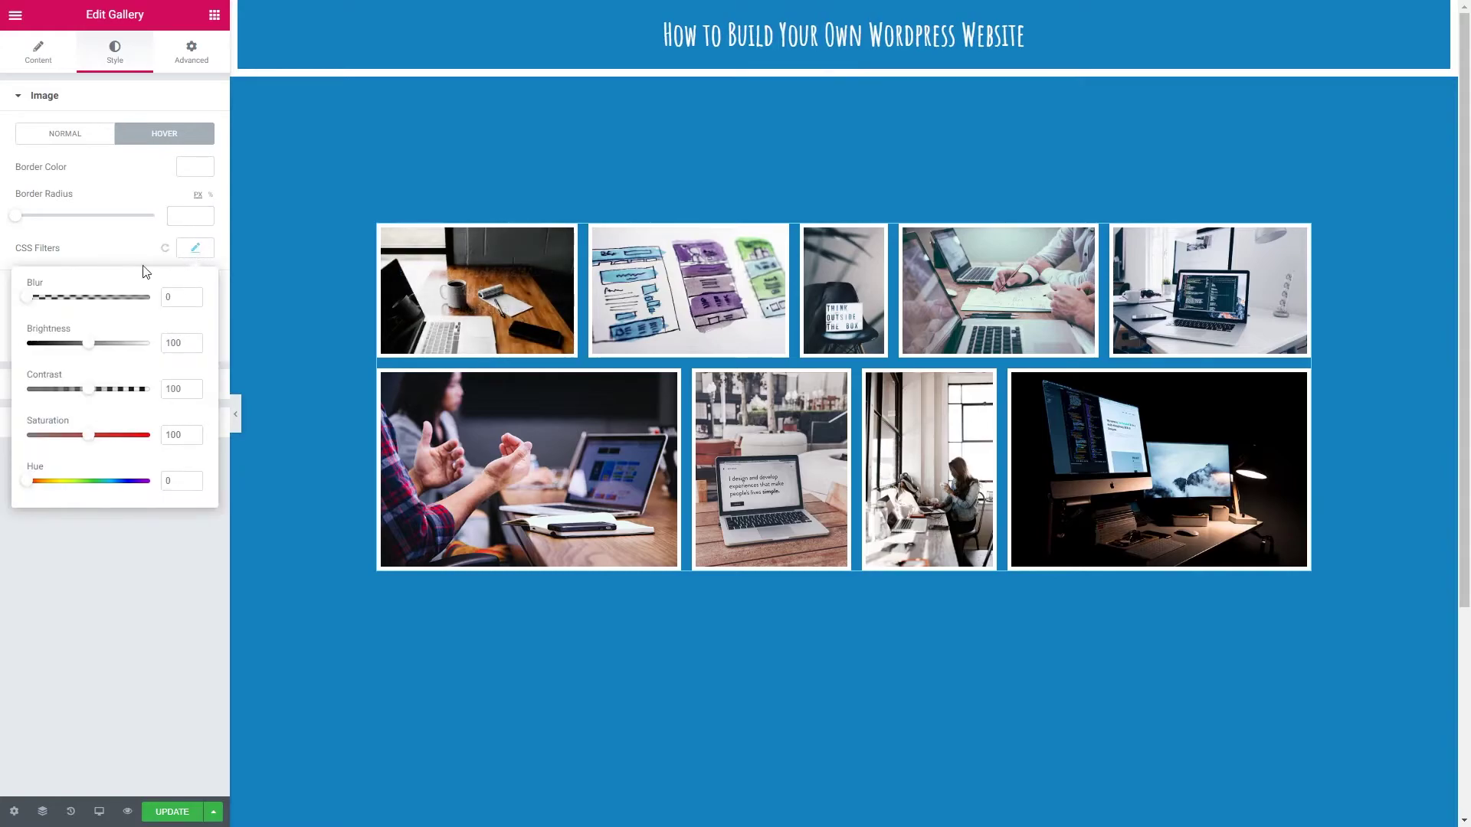
left_click_drag(30, 305, 84, 305)
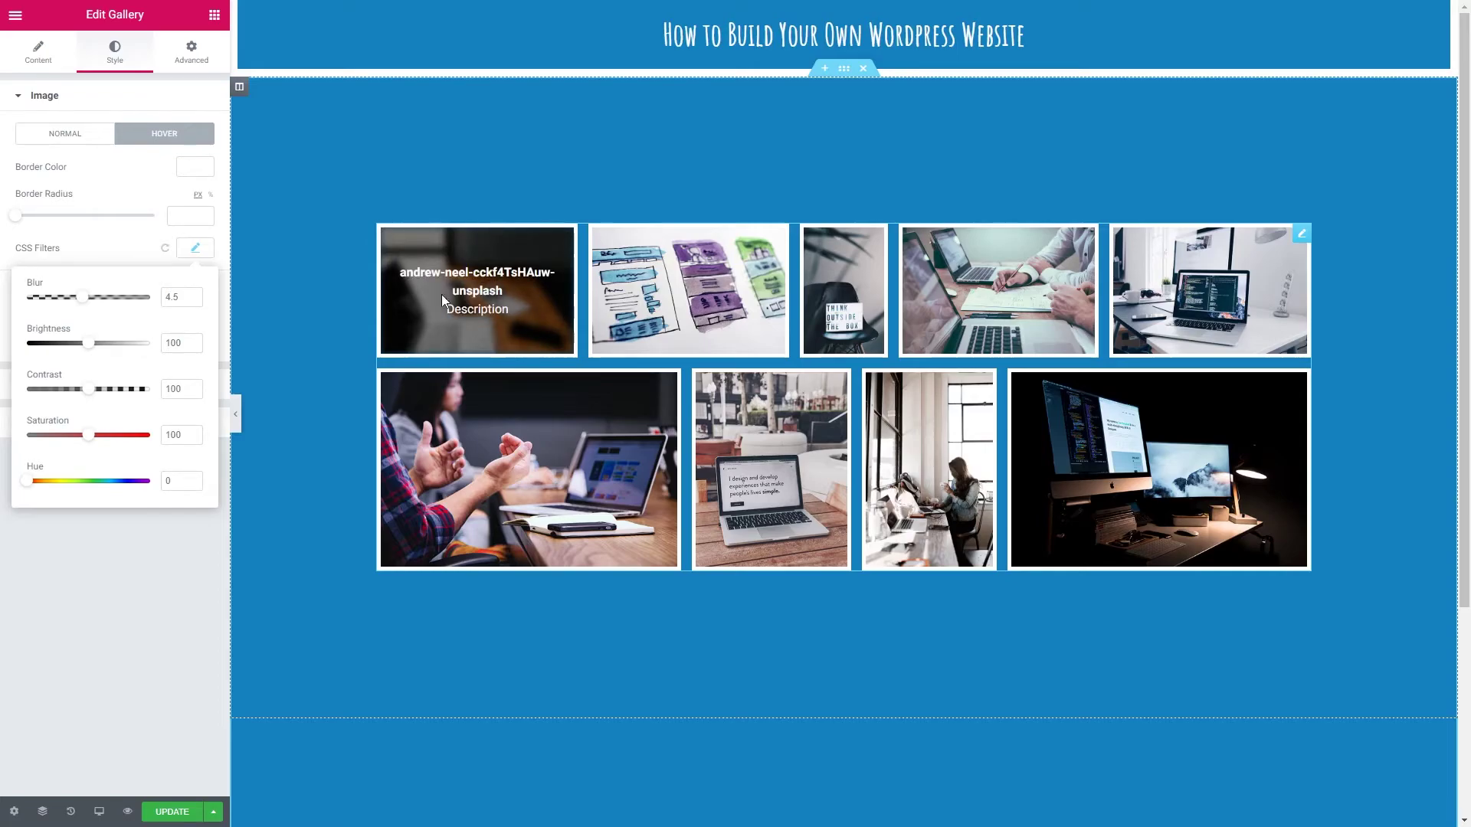
- Set the image hover animation to Zoom In, after briefly trying Zoom Out
left_click(195, 255)
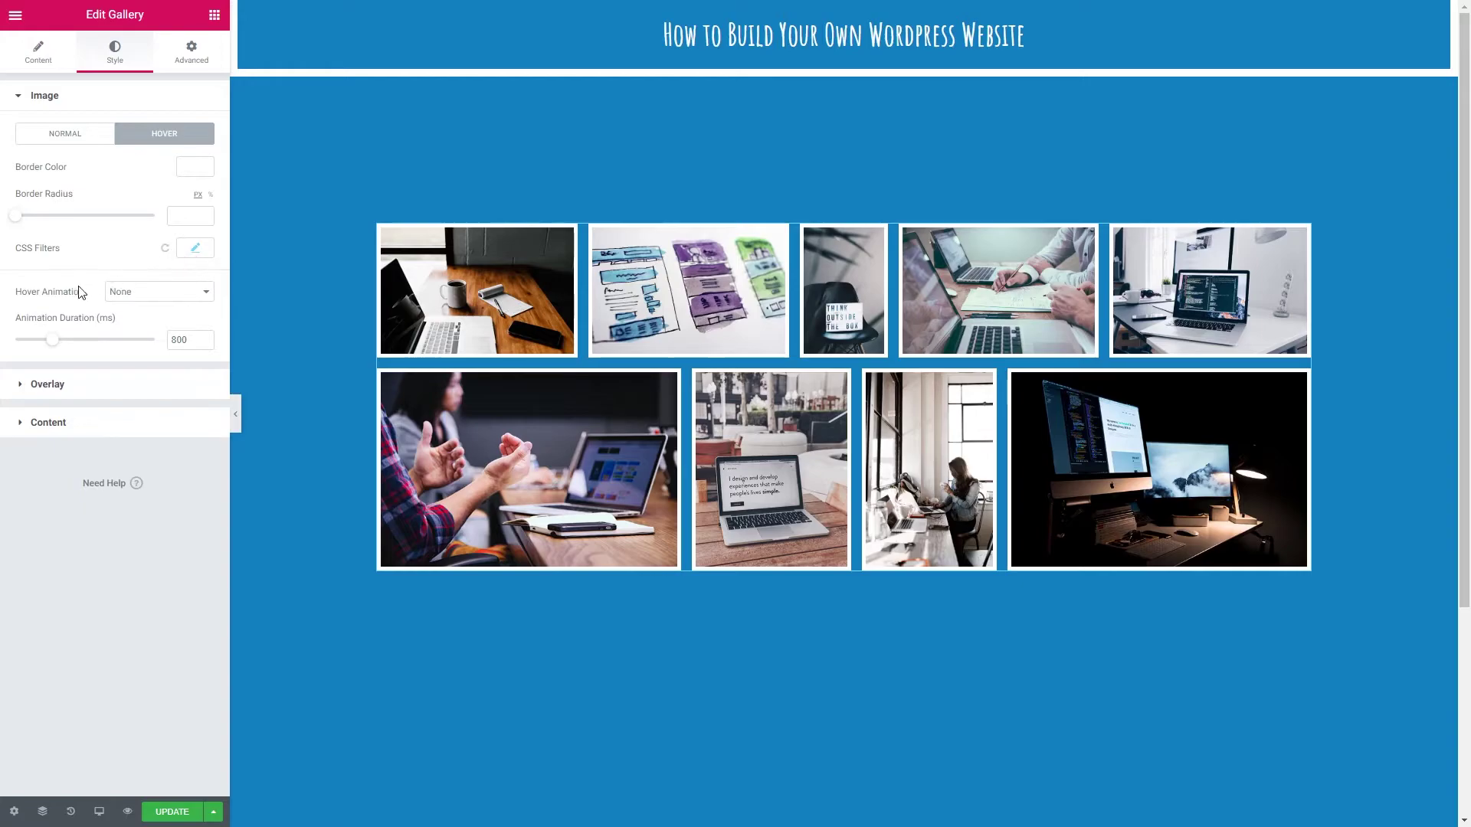
left_click(134, 296)
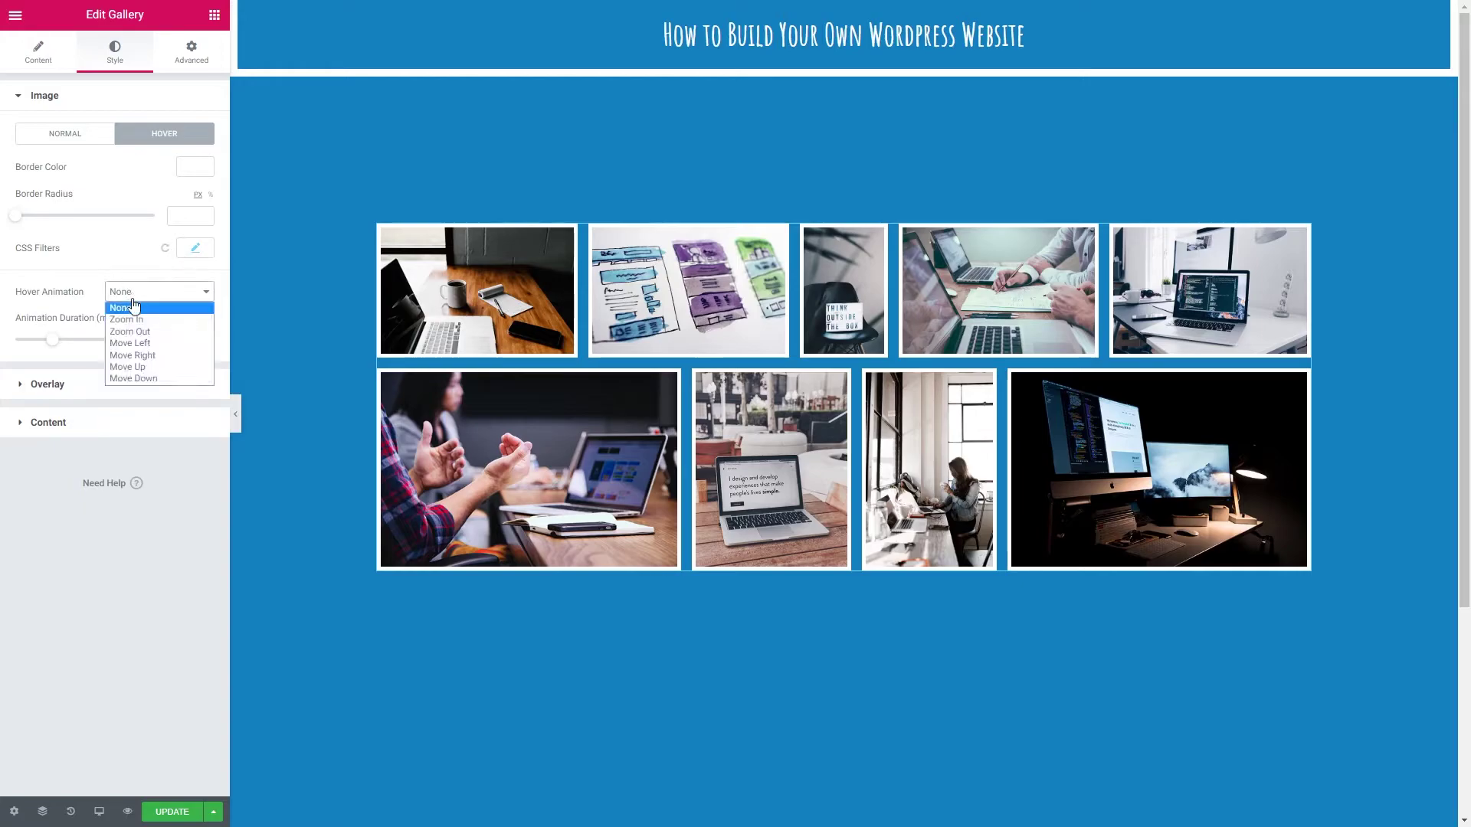
left_click(139, 320)
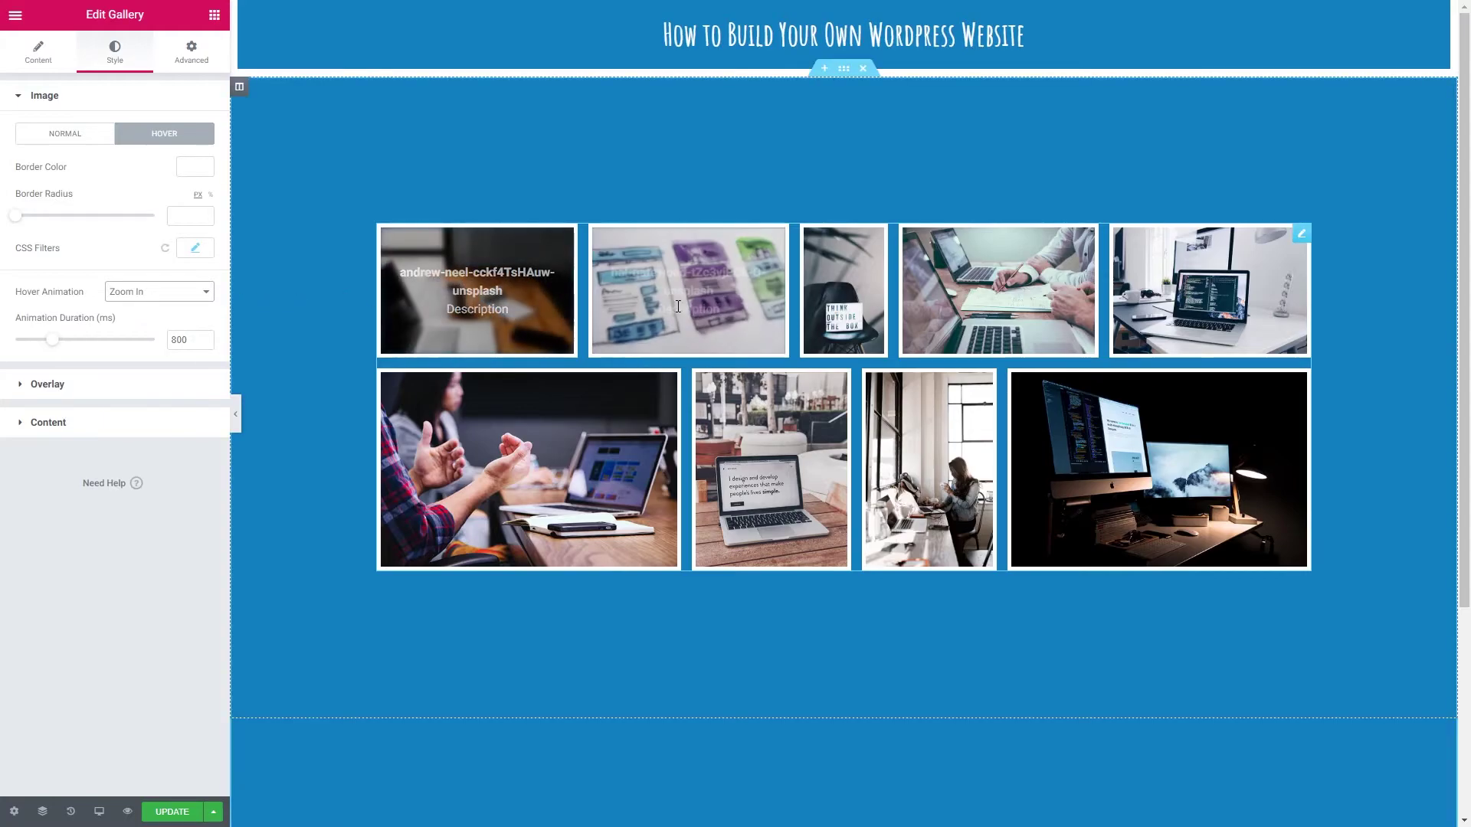
left_click(141, 295)
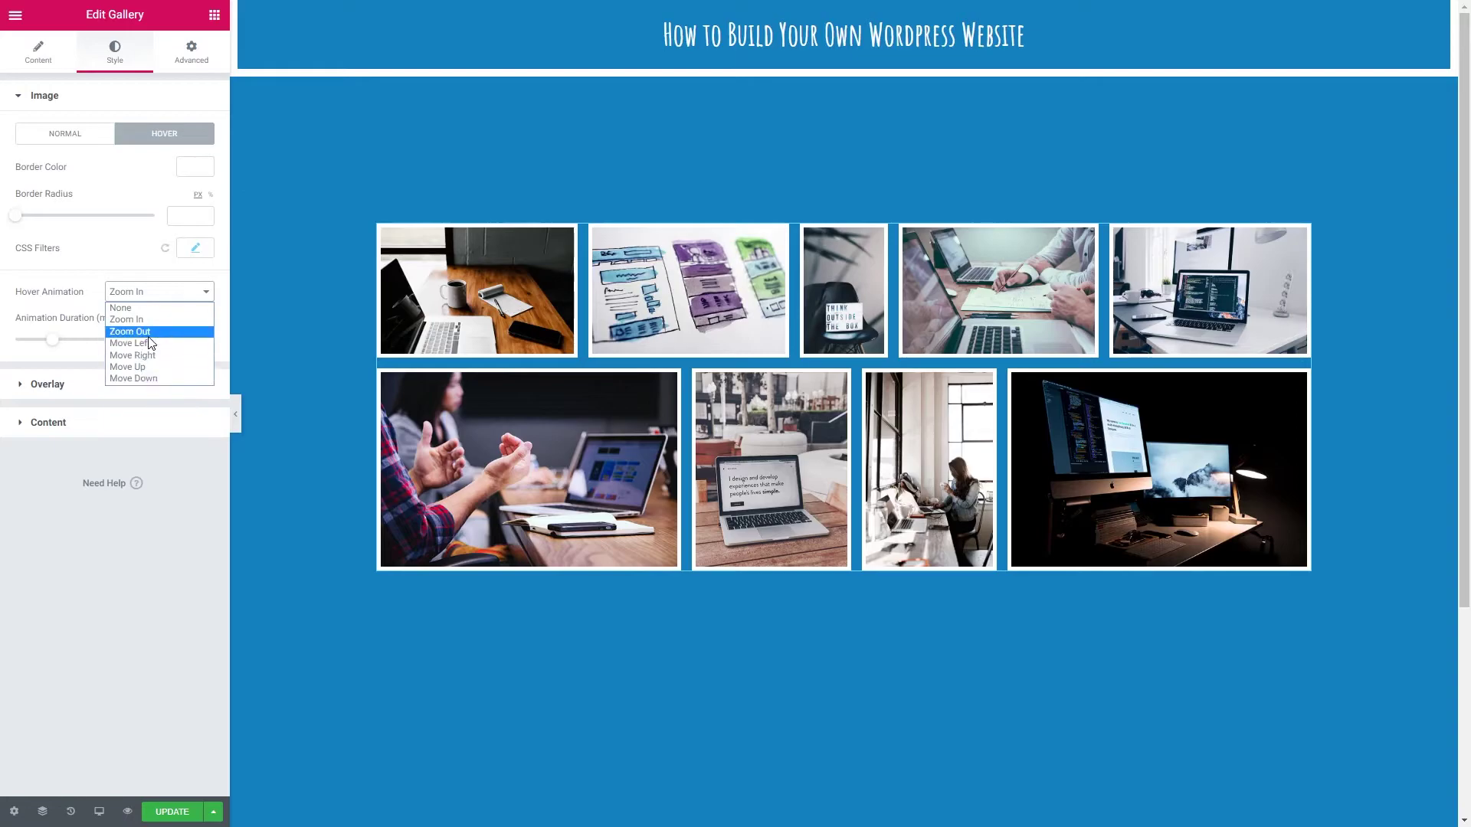
left_click(145, 331)
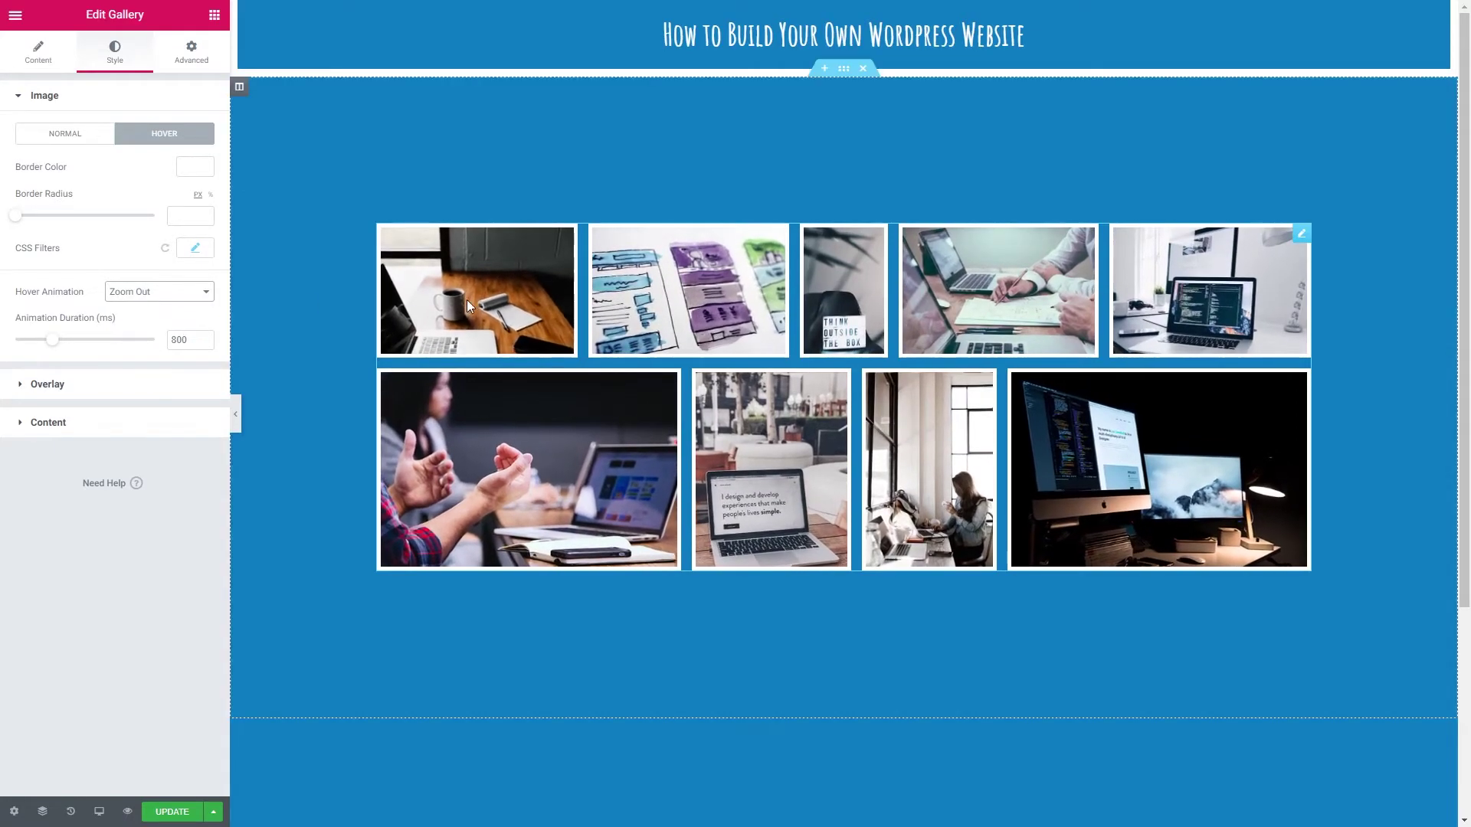
left_click(167, 292)
left_click(134, 320)
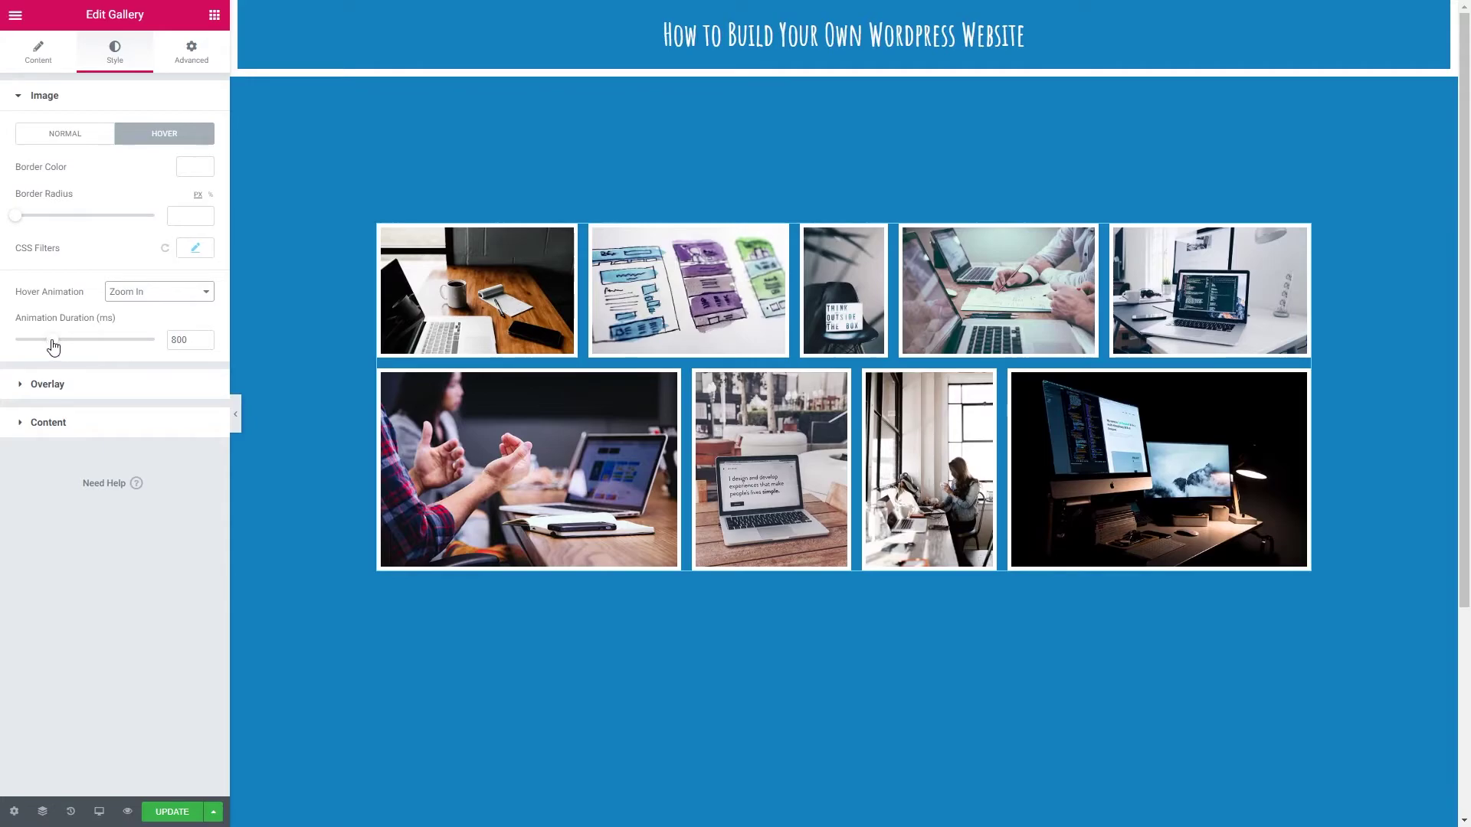
- Set the hover animation duration to about 857 ms
left_click_drag(52, 340, 160, 341)
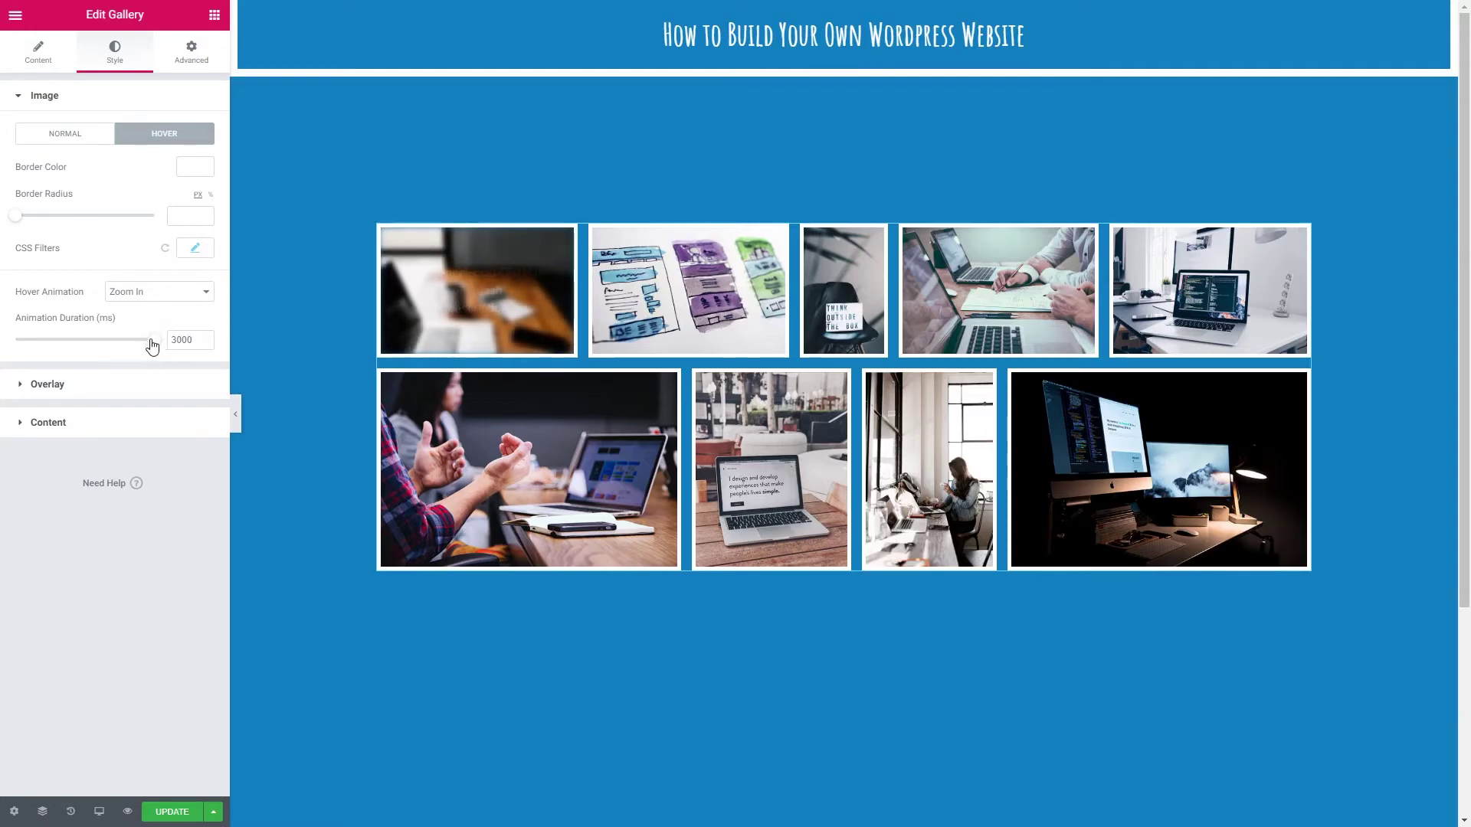
left_click_drag(153, 340, 13, 342)
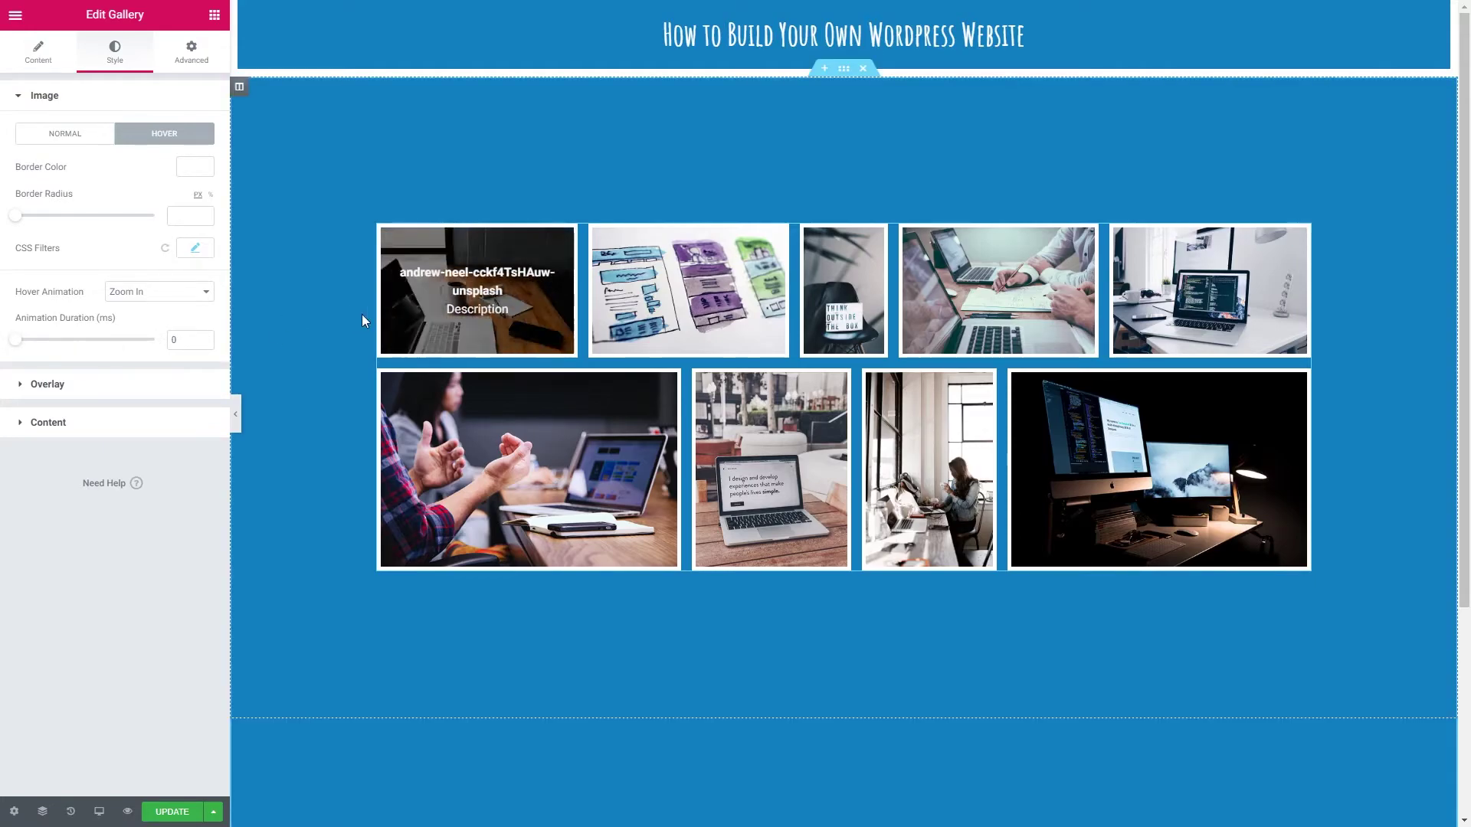
left_click_drag(17, 339, 55, 340)
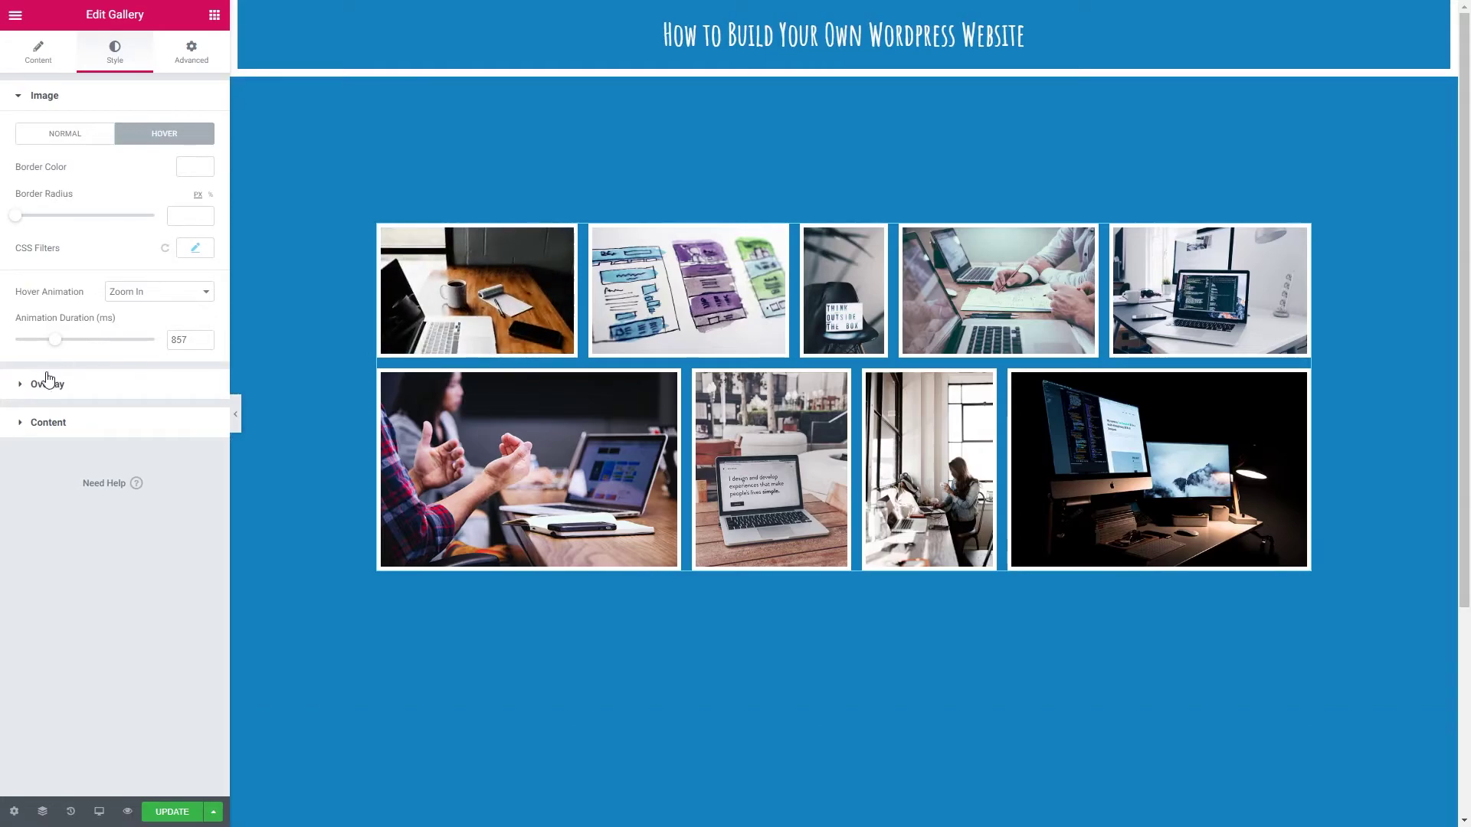
- Add a semi-transparent purple Classic overlay to the gallery images
left_click(44, 383)
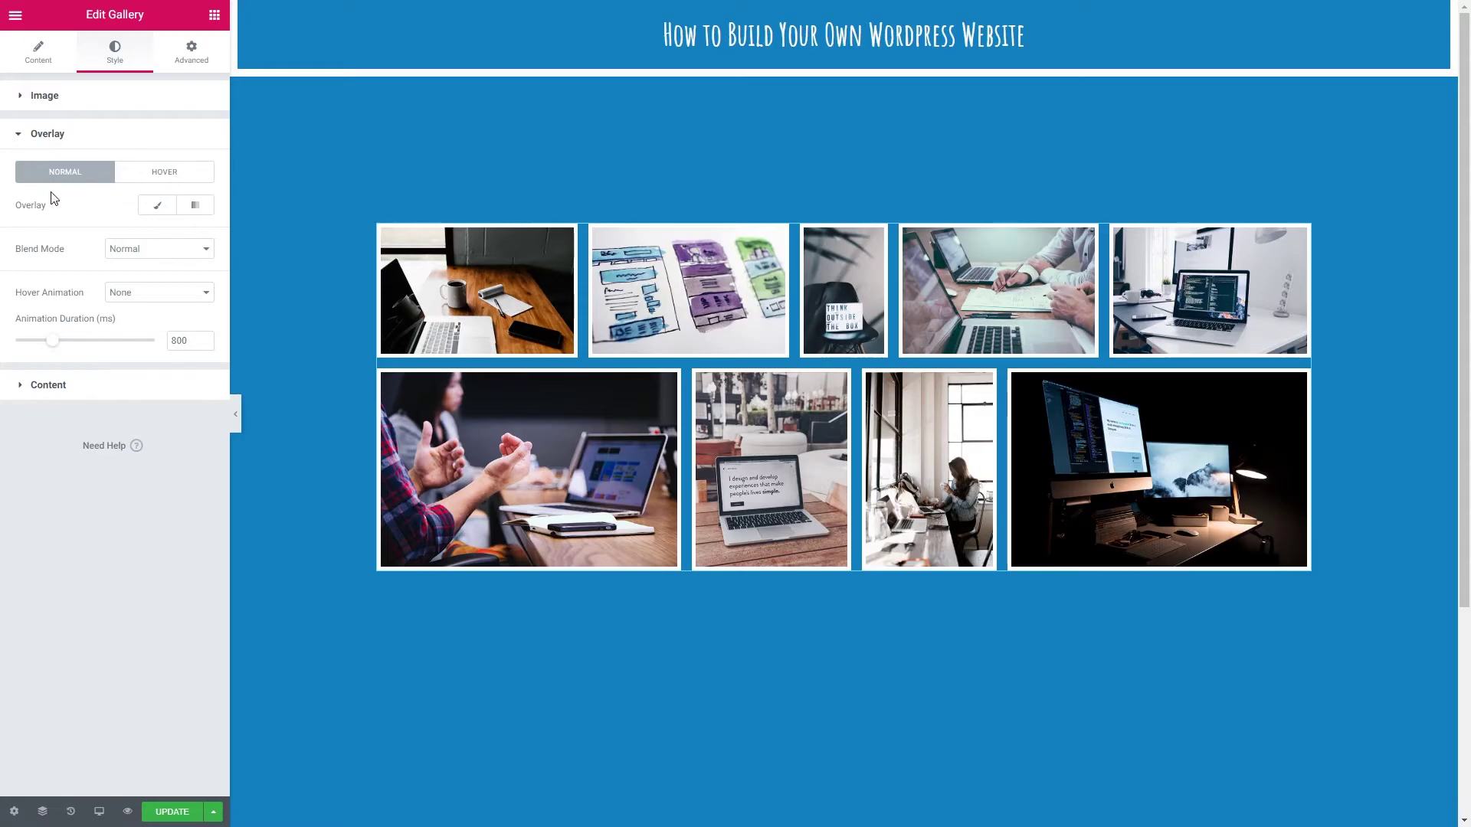
left_click(152, 213)
left_click(191, 243)
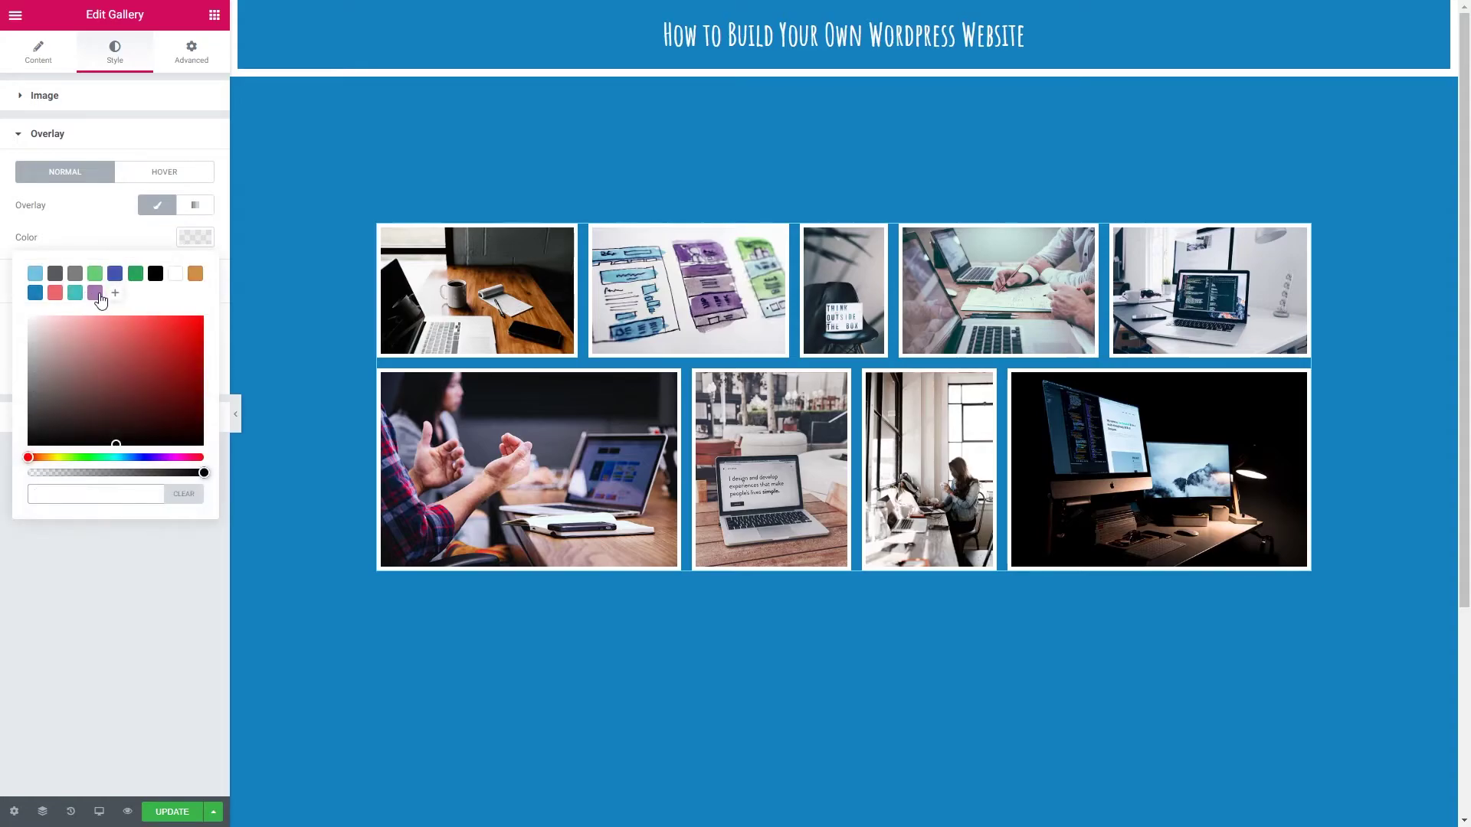
left_click(94, 293)
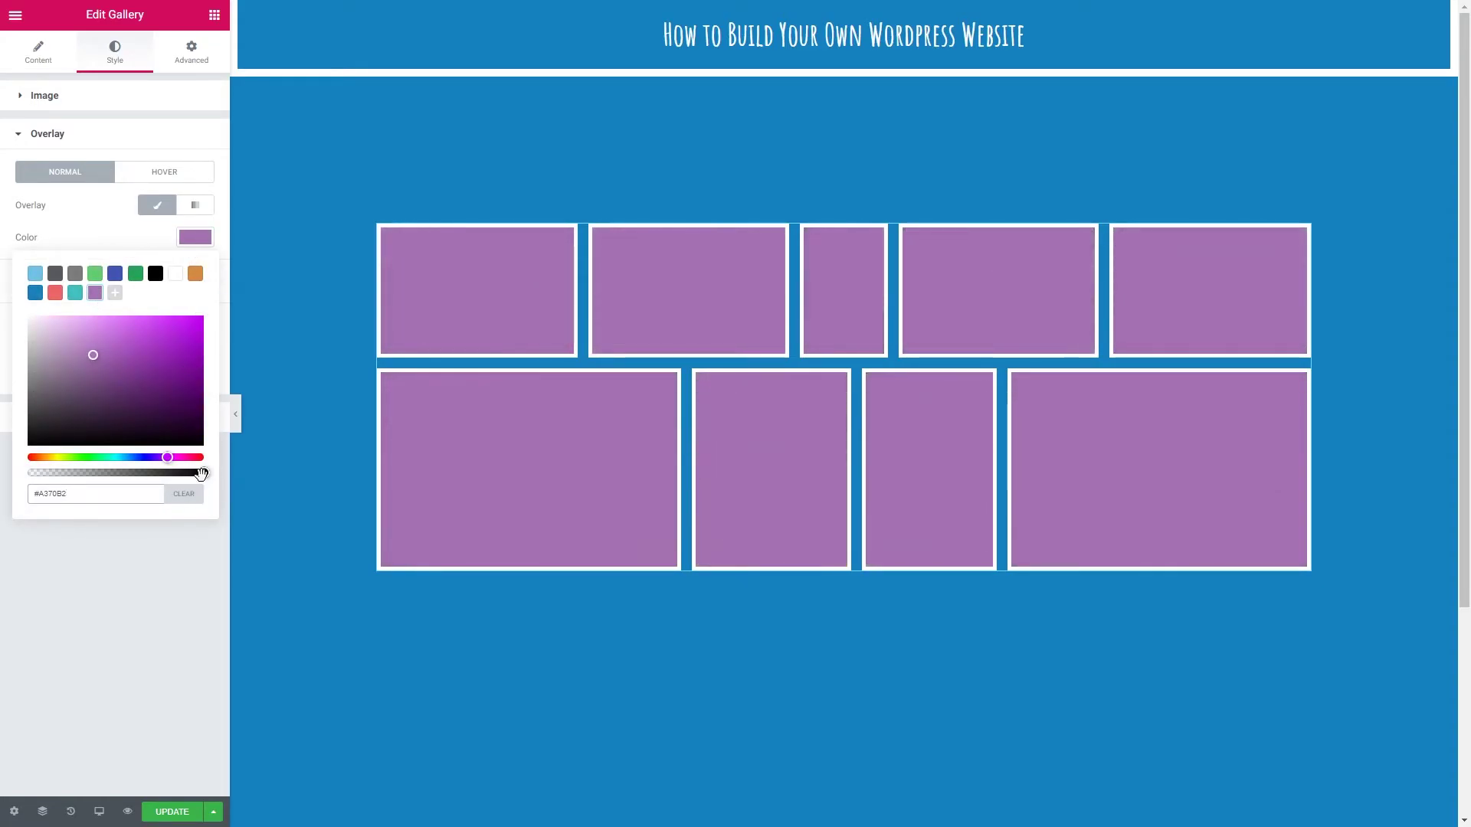
left_click_drag(201, 474, 110, 472)
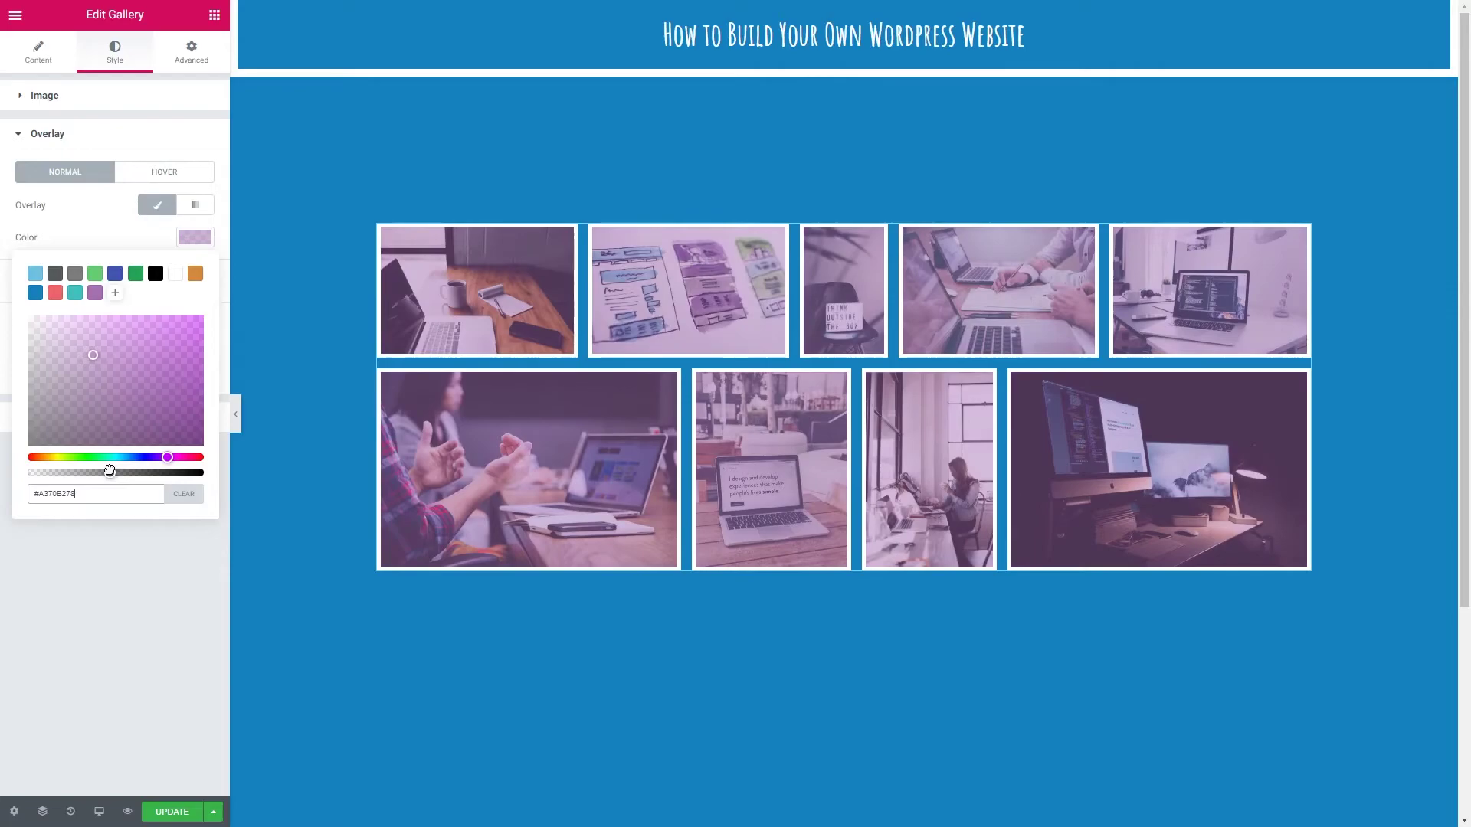
left_click(197, 238)
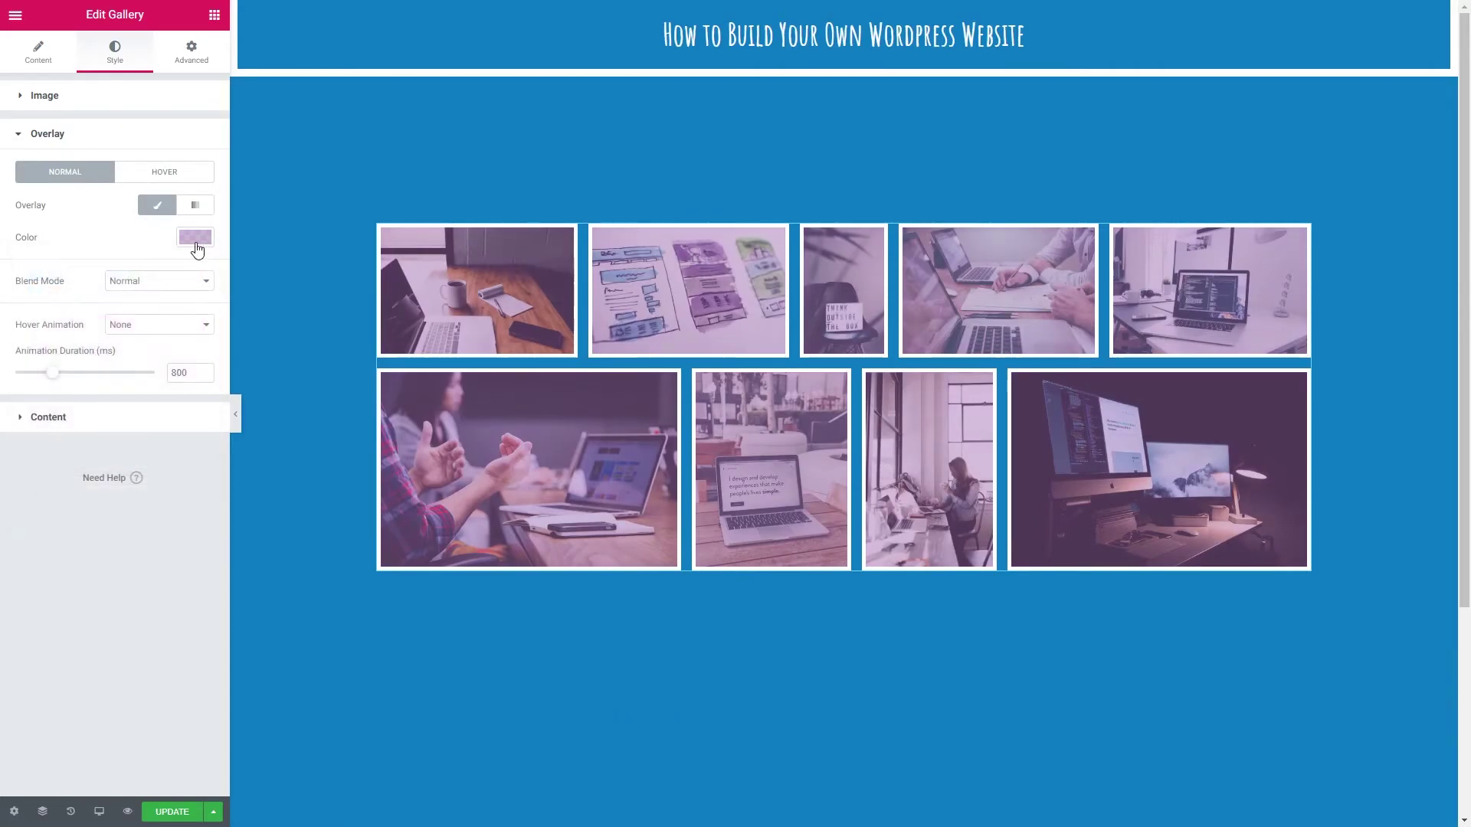
- Try several overlay blend modes (Screen, Overlay, Color Dodge, Hue) and settle on Multiply
left_click(131, 282)
left_click(130, 309)
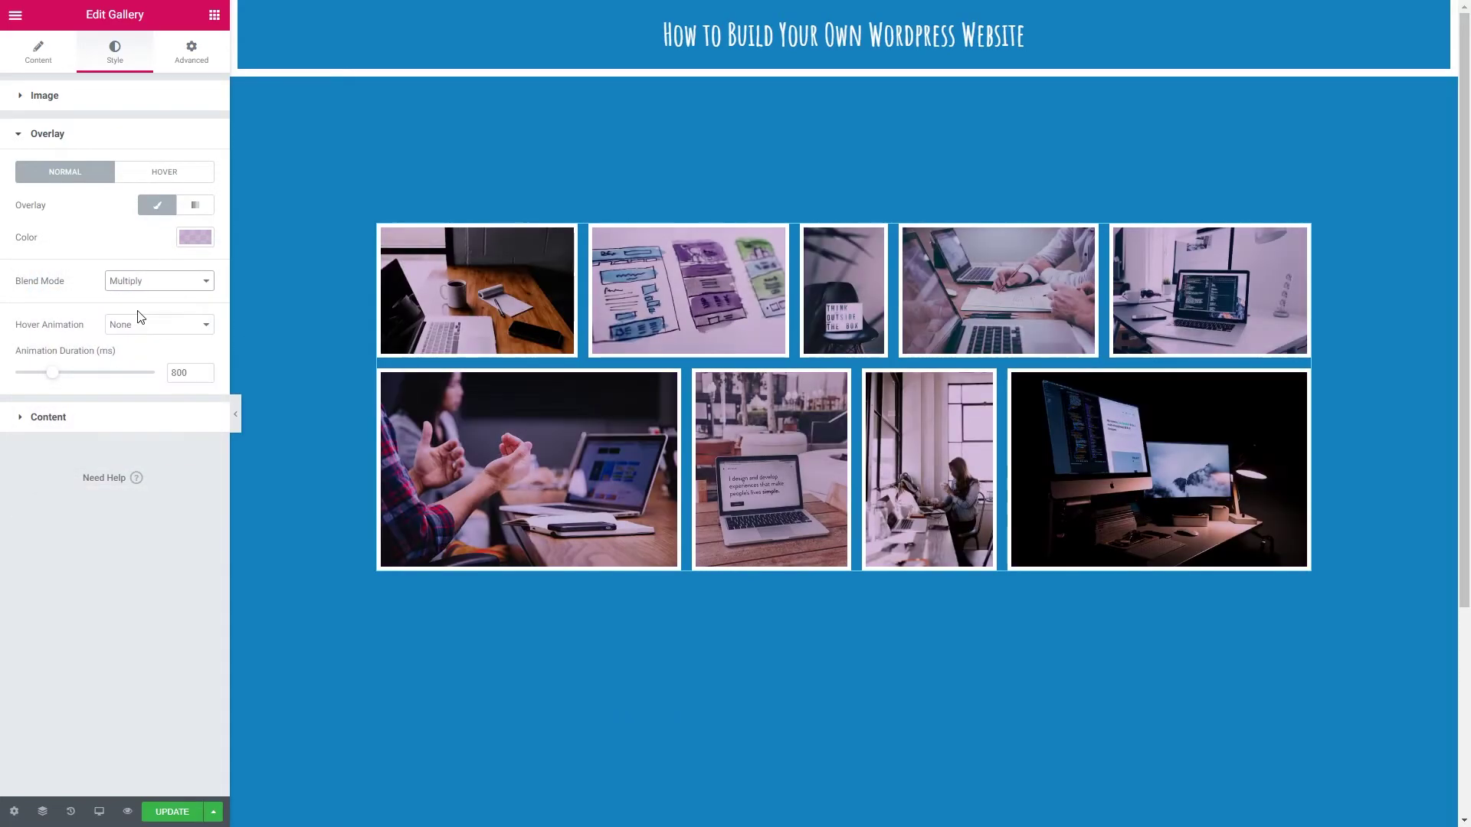
left_click(144, 283)
left_click(141, 321)
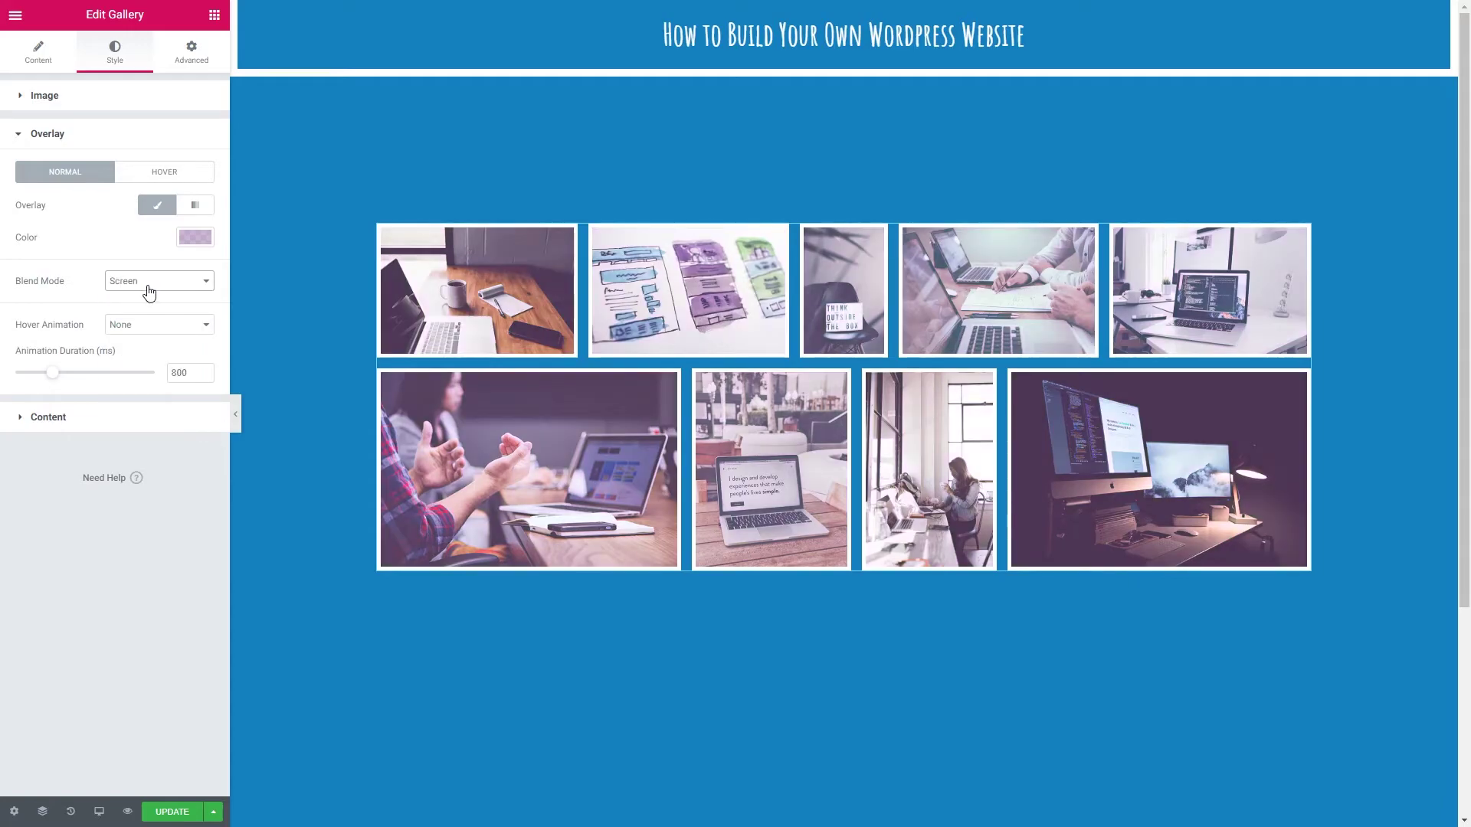
left_click(149, 285)
left_click(132, 332)
left_click(142, 283)
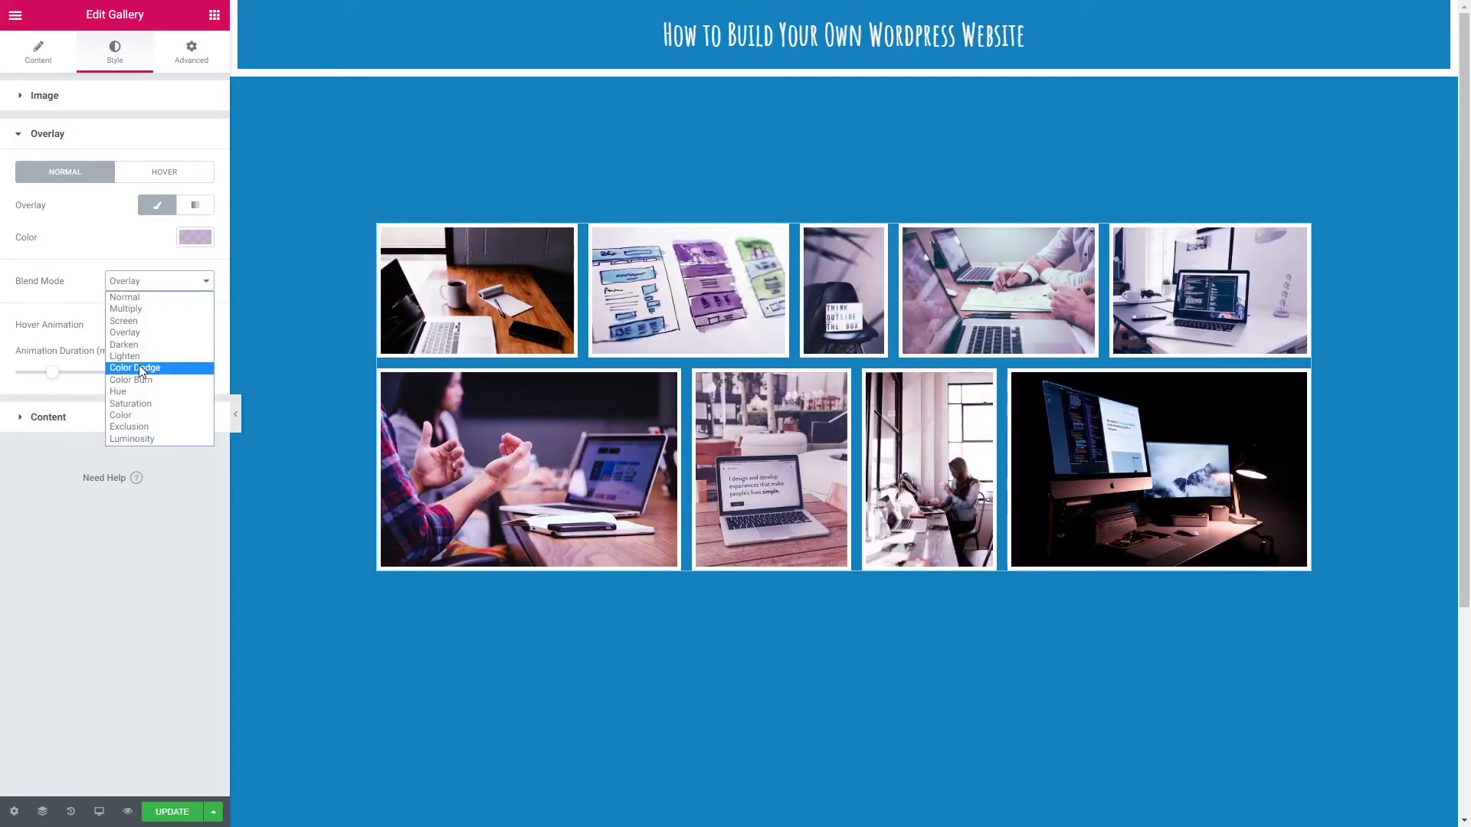
left_click(139, 367)
left_click(147, 283)
left_click(146, 391)
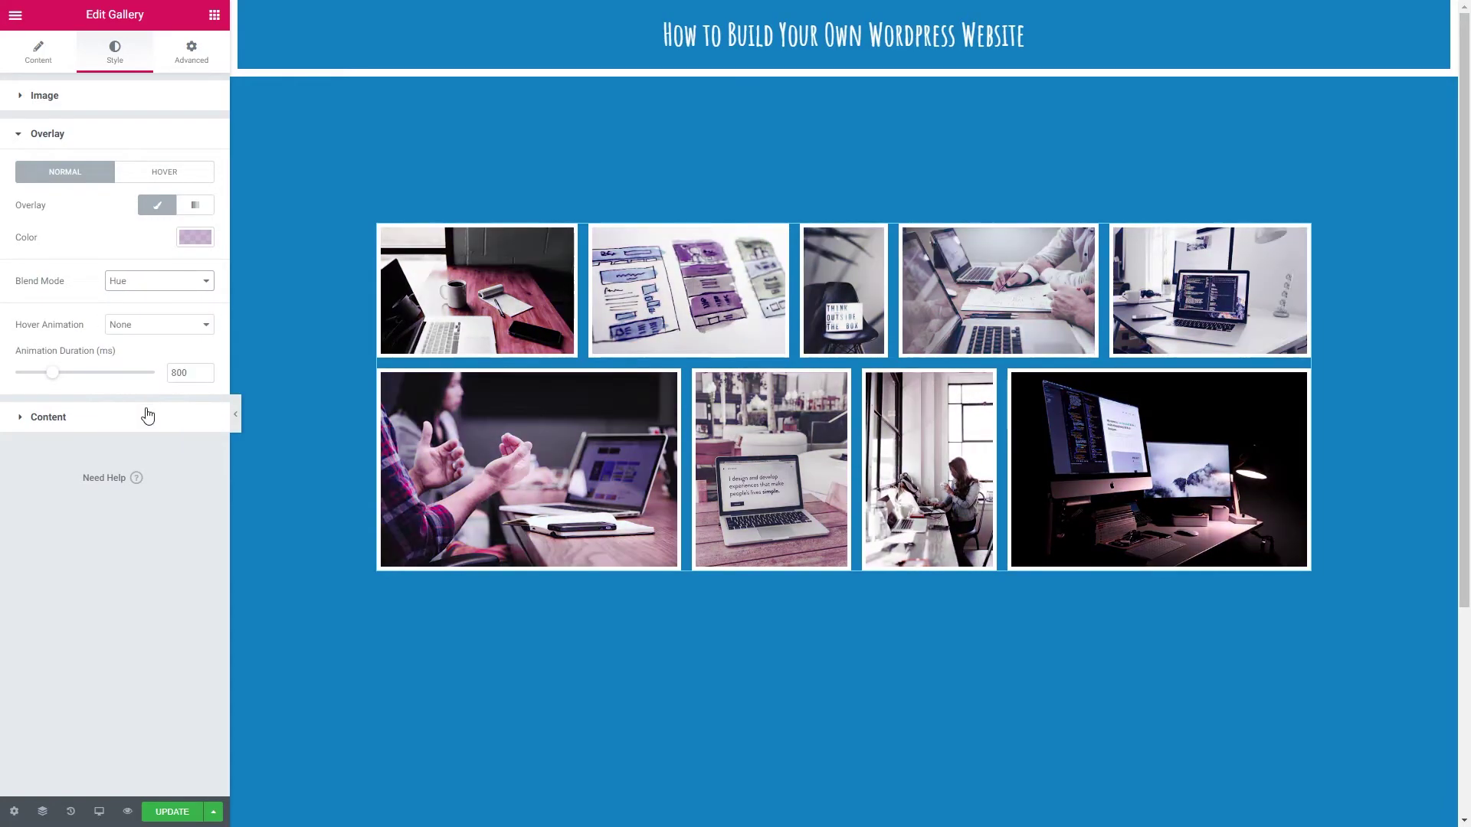
left_click(158, 308)
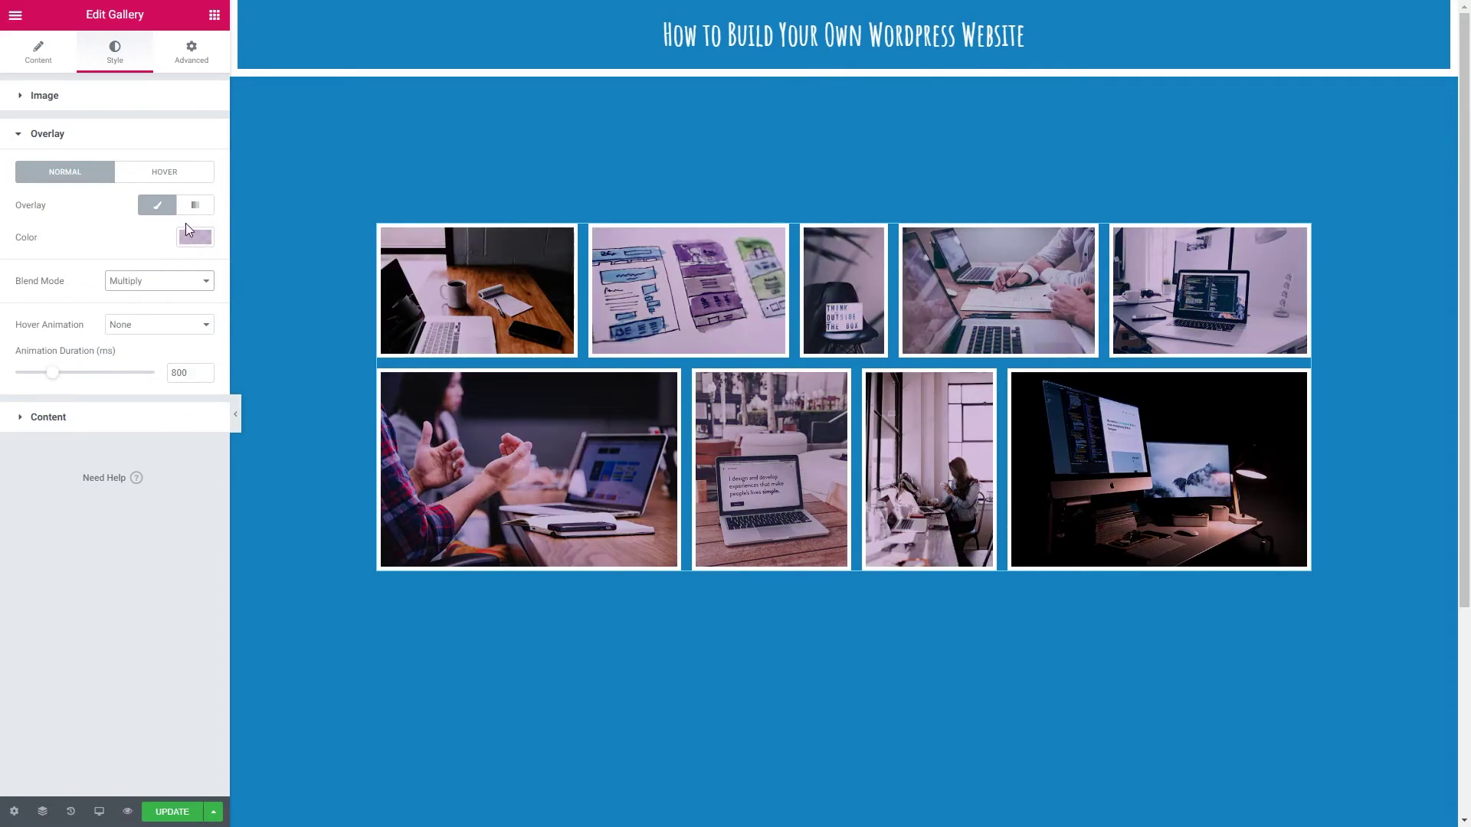
- Remove the normal overlay and make the hover overlay semi-transparent purple, rgba(163, 112, 178, 0.64)
left_click(163, 212)
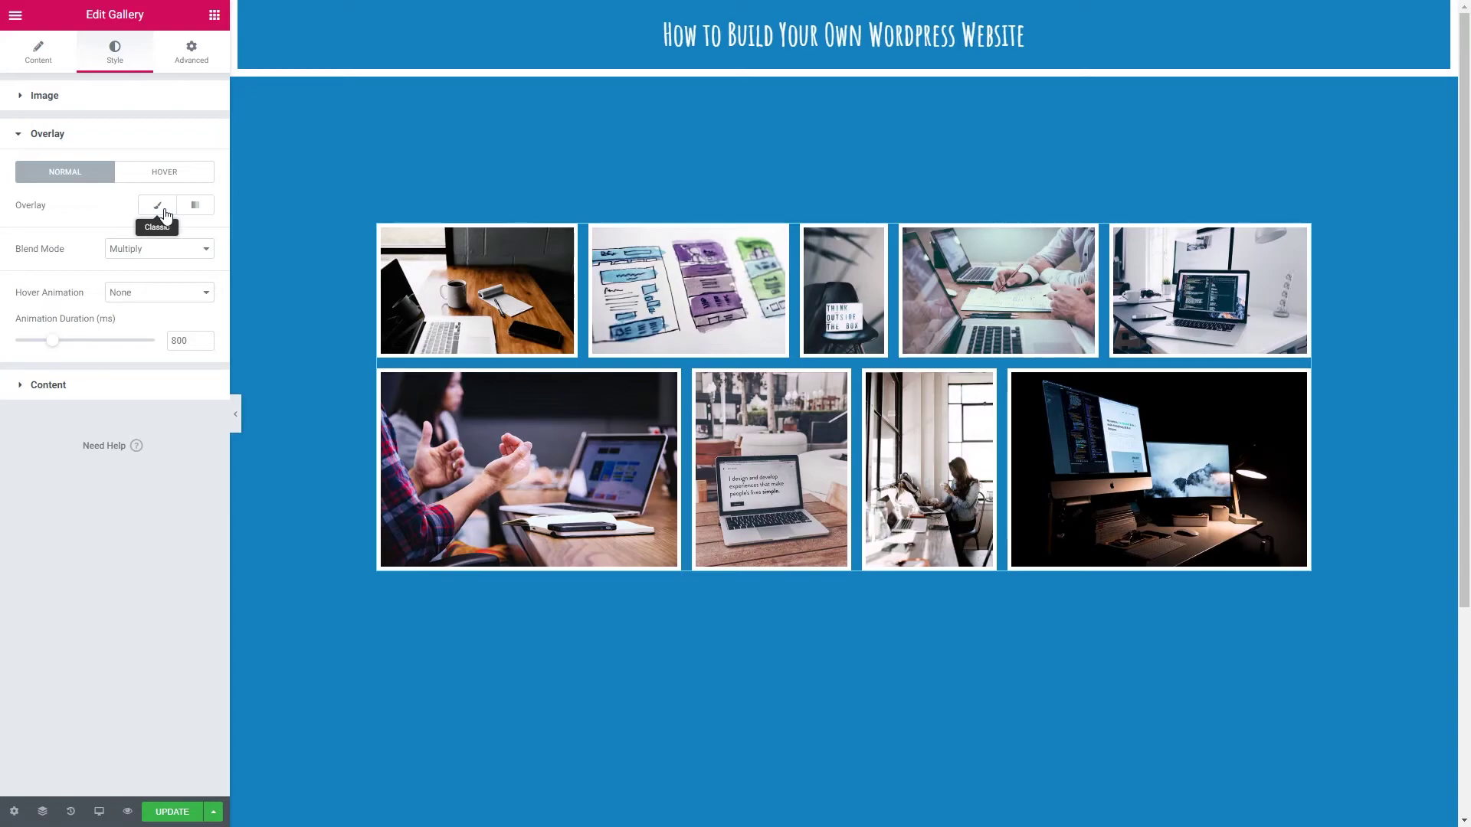
mouse_move(432, 288)
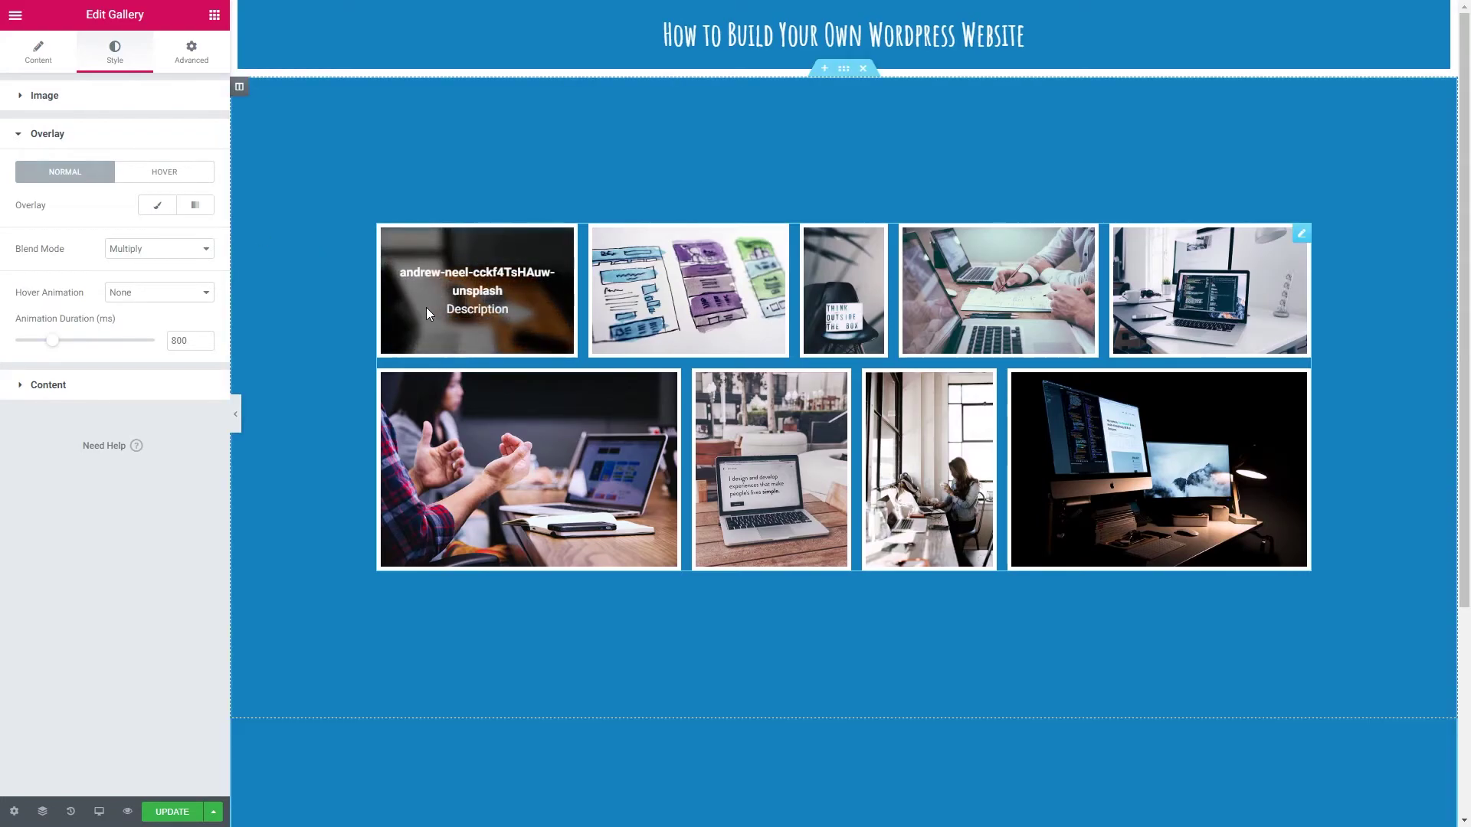
left_click(159, 174)
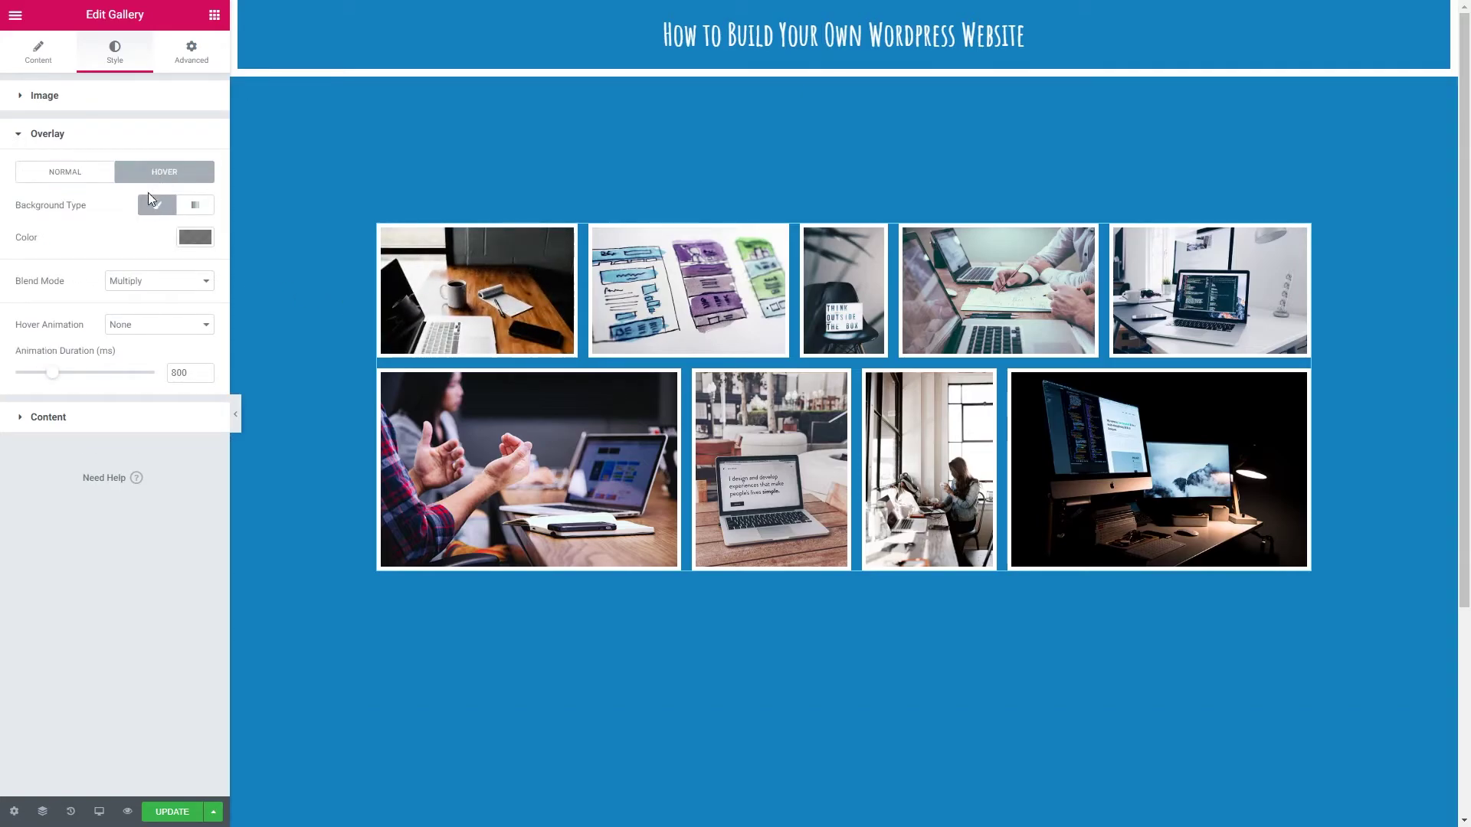
left_click(196, 238)
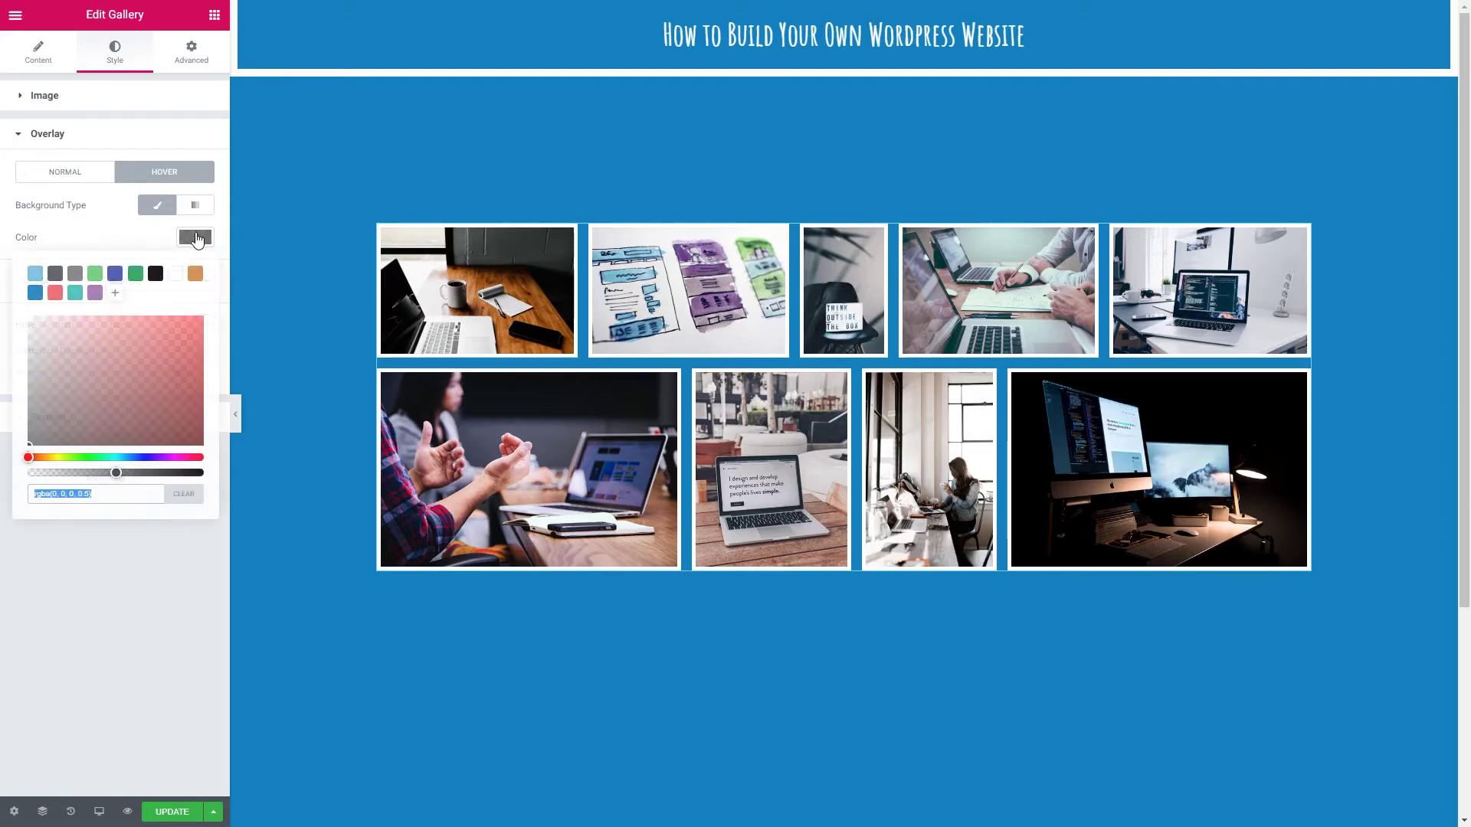
left_click(95, 293)
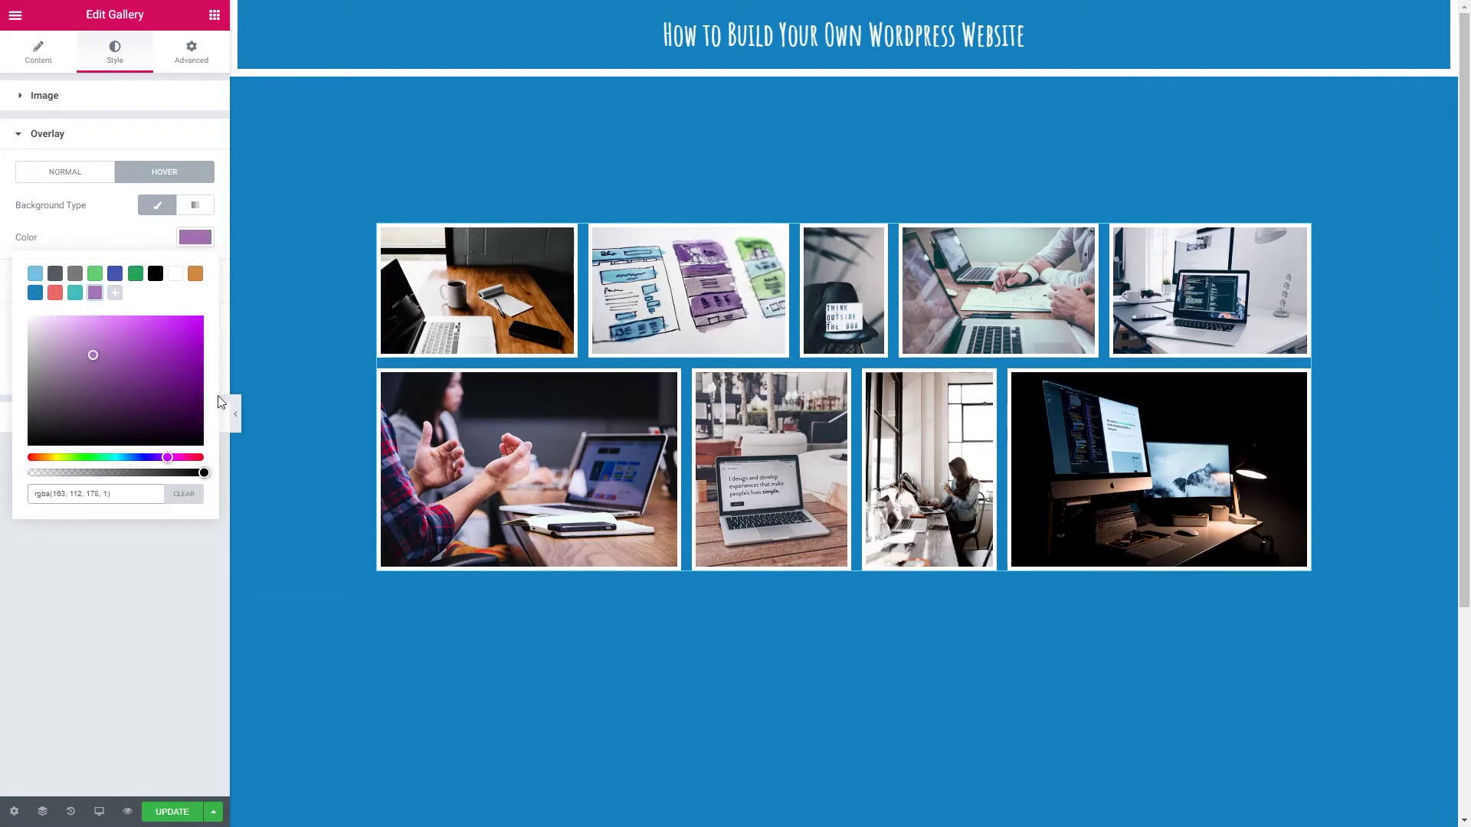
mouse_move(468, 322)
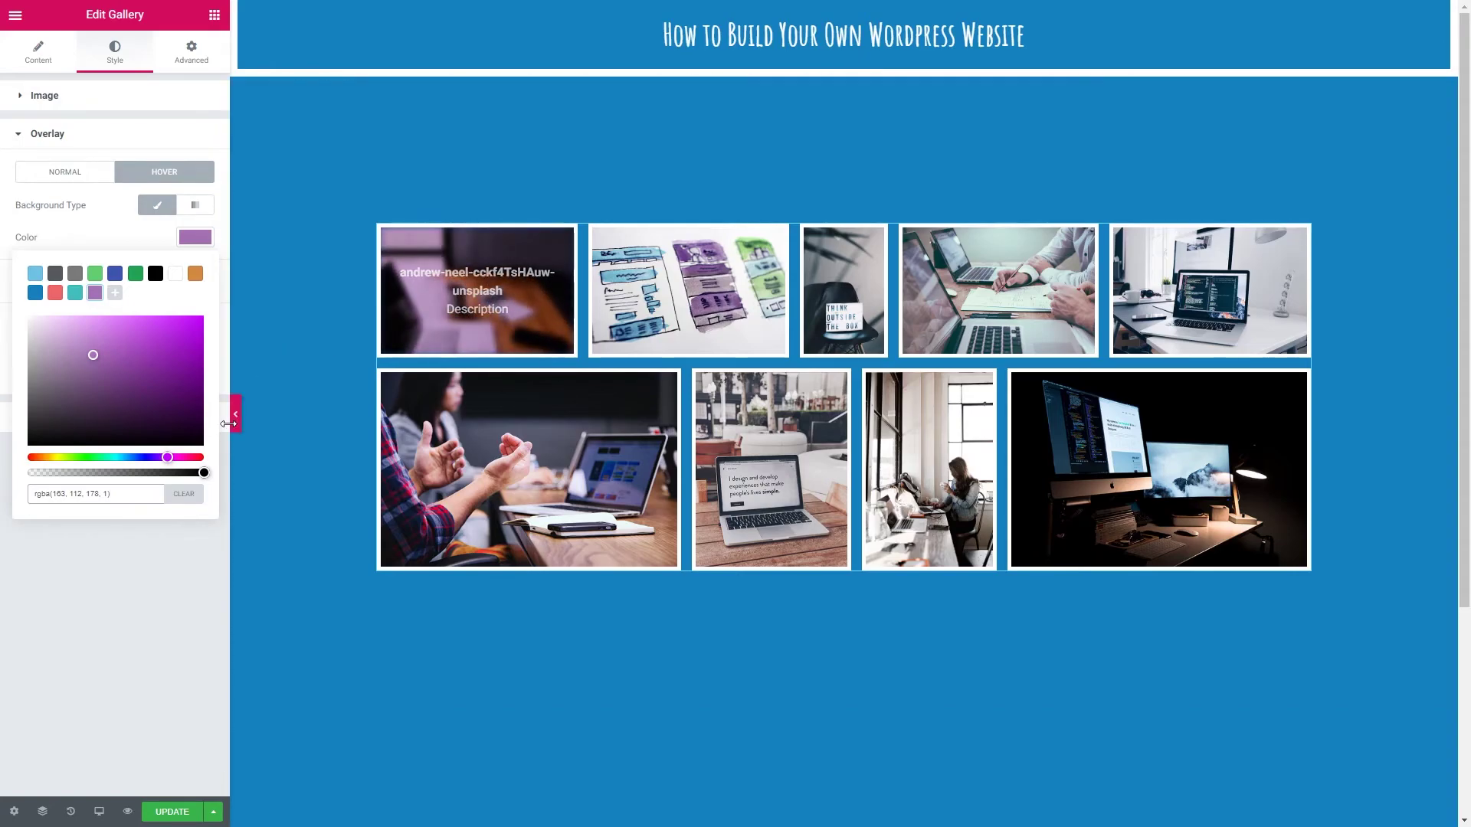
left_click_drag(204, 473, 140, 481)
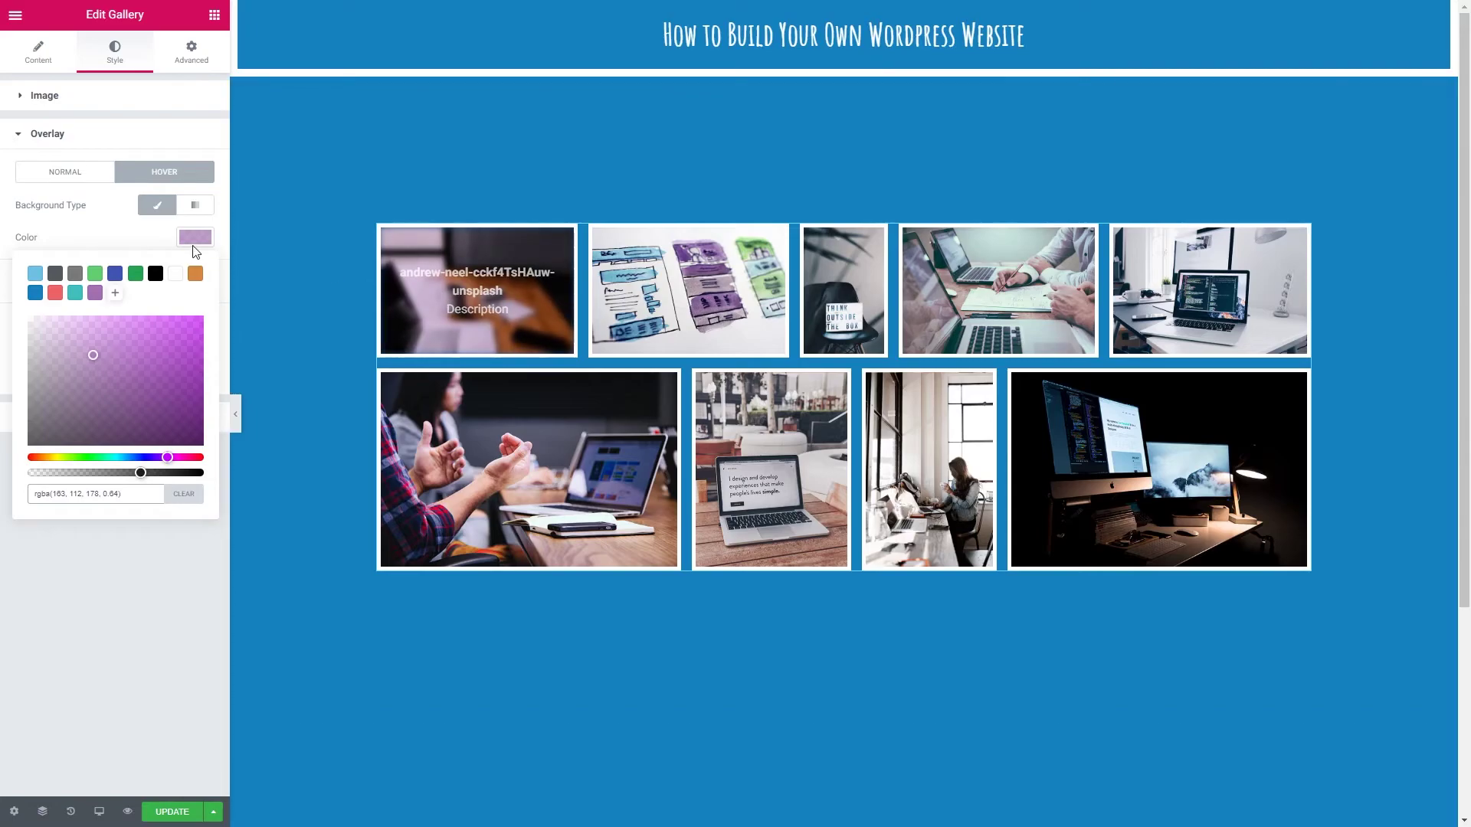
left_click(441, 292)
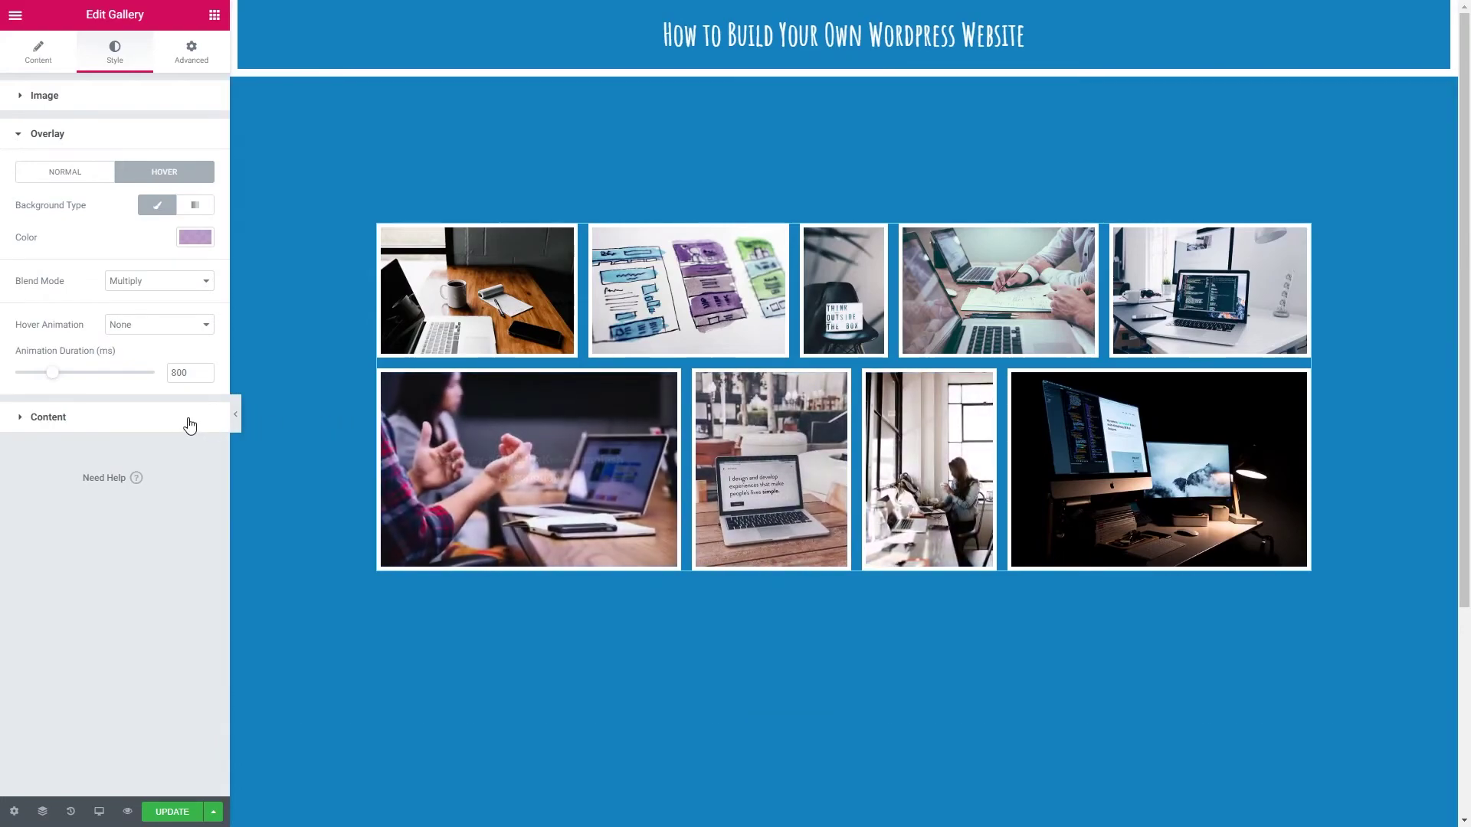
- Set caption alignment to Center and vertical position to Bottom, with padding at 20
left_click(46, 420)
left_click(123, 209)
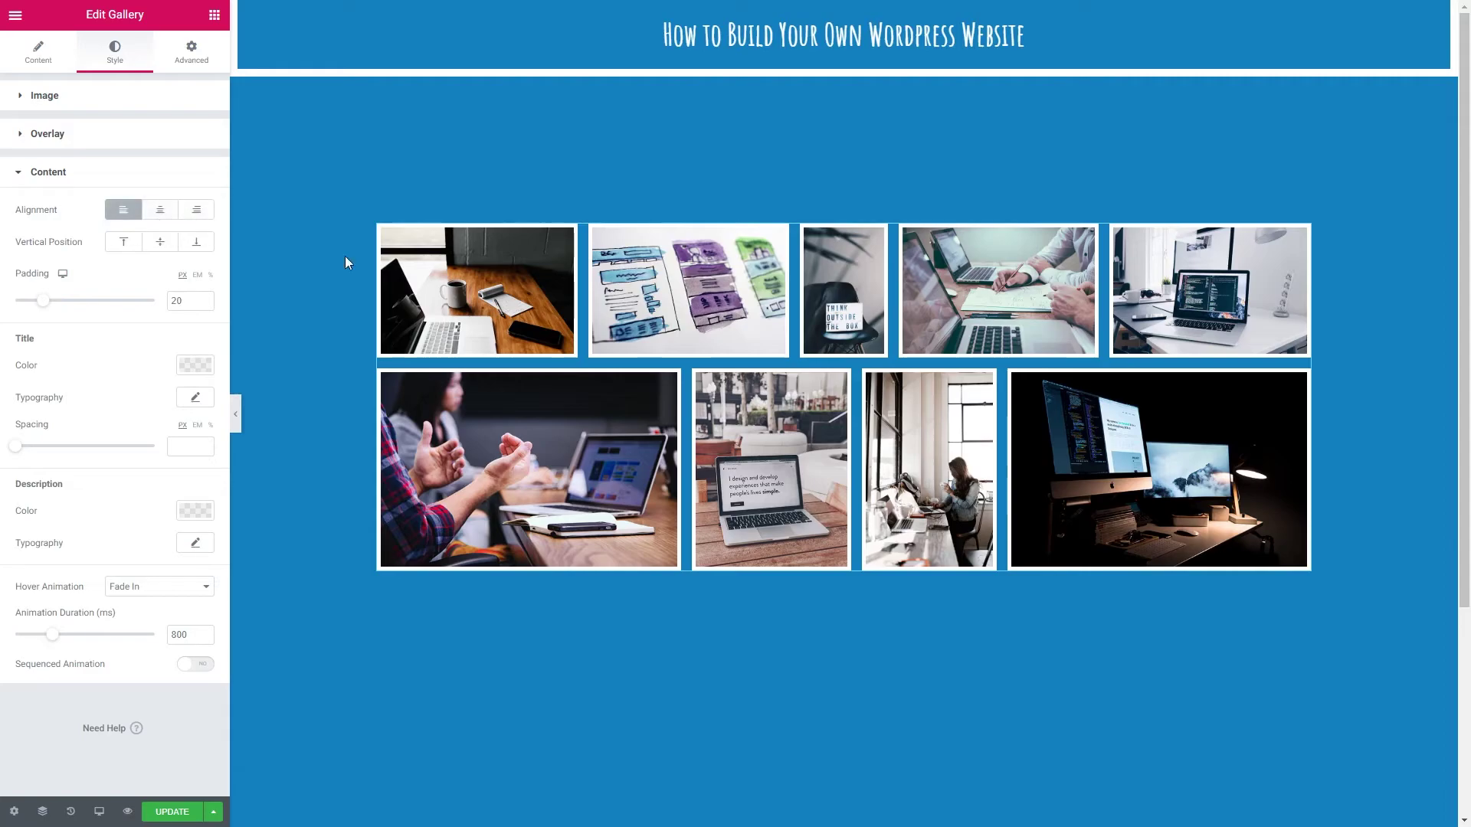
left_click(187, 214)
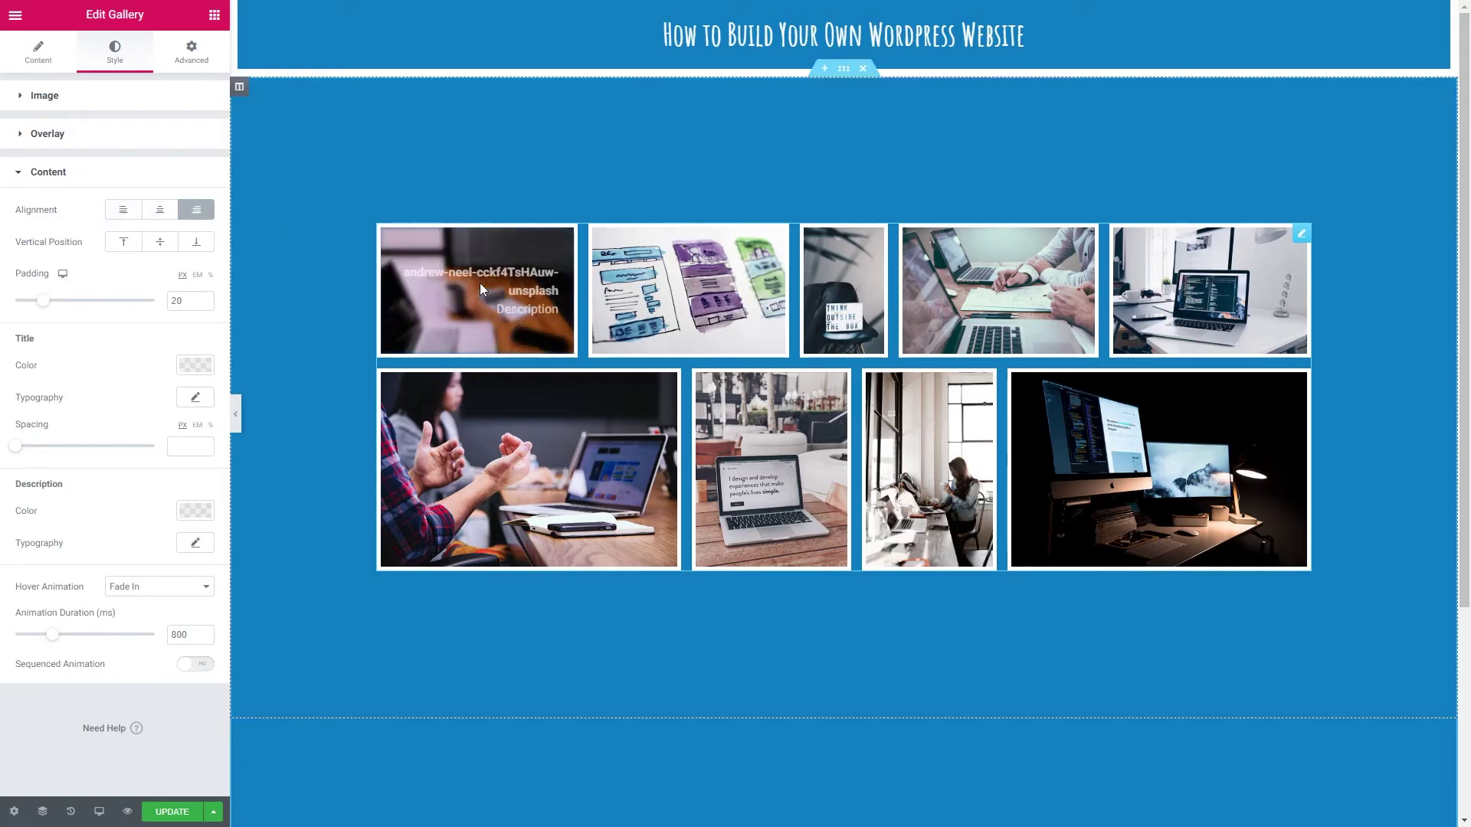
left_click(175, 213)
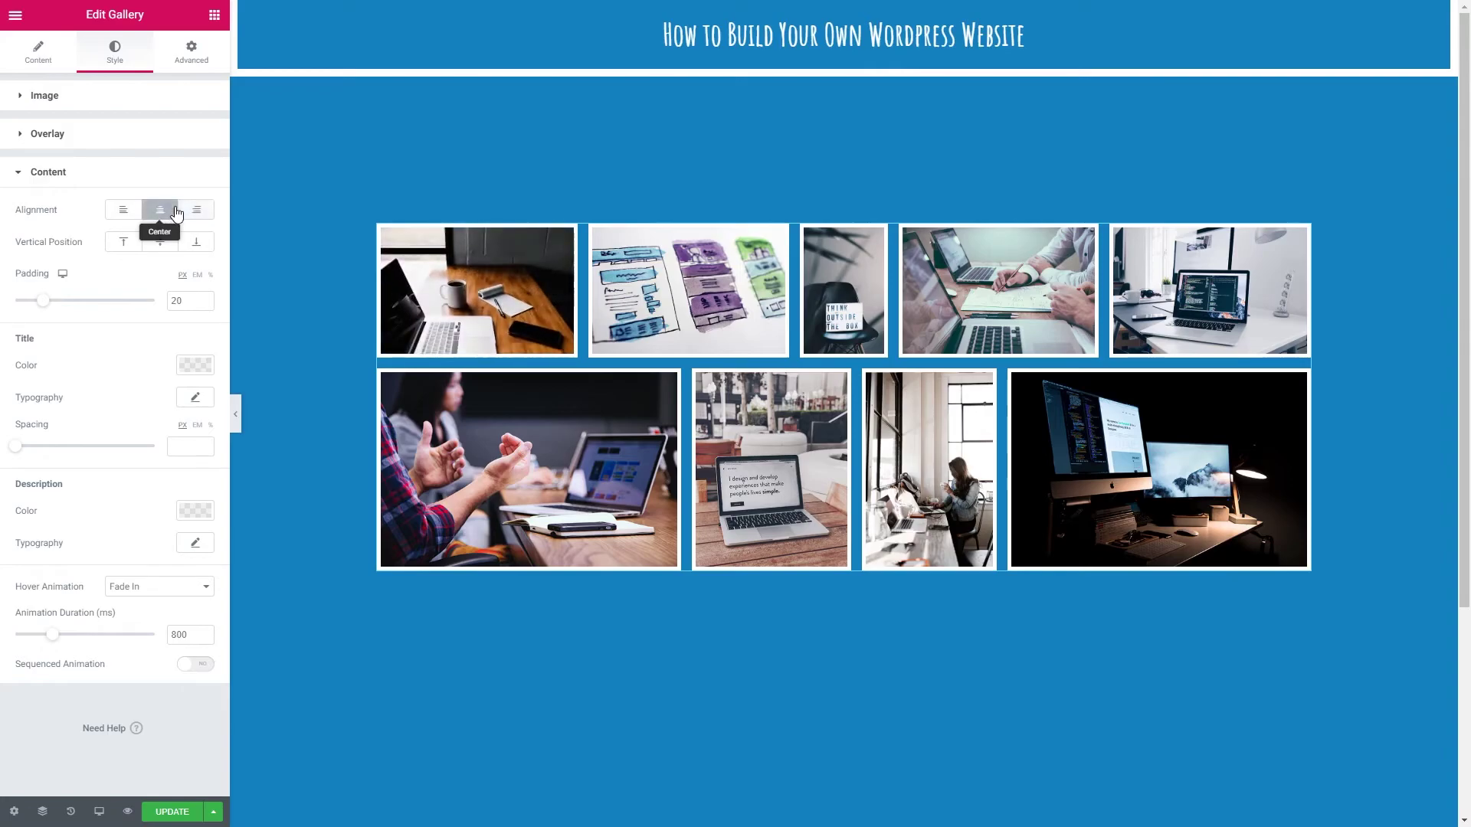
left_click(123, 244)
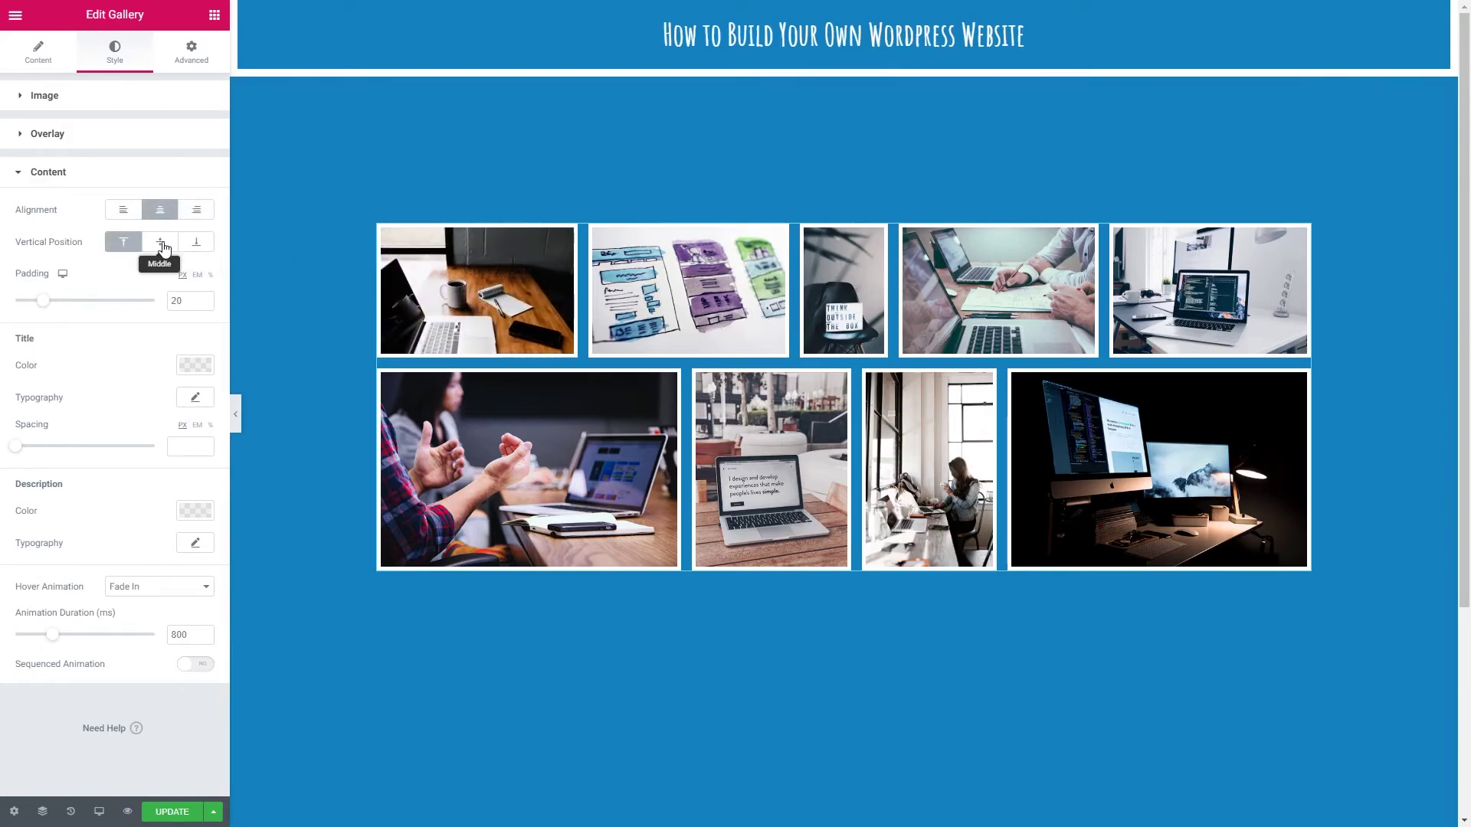
left_click(196, 243)
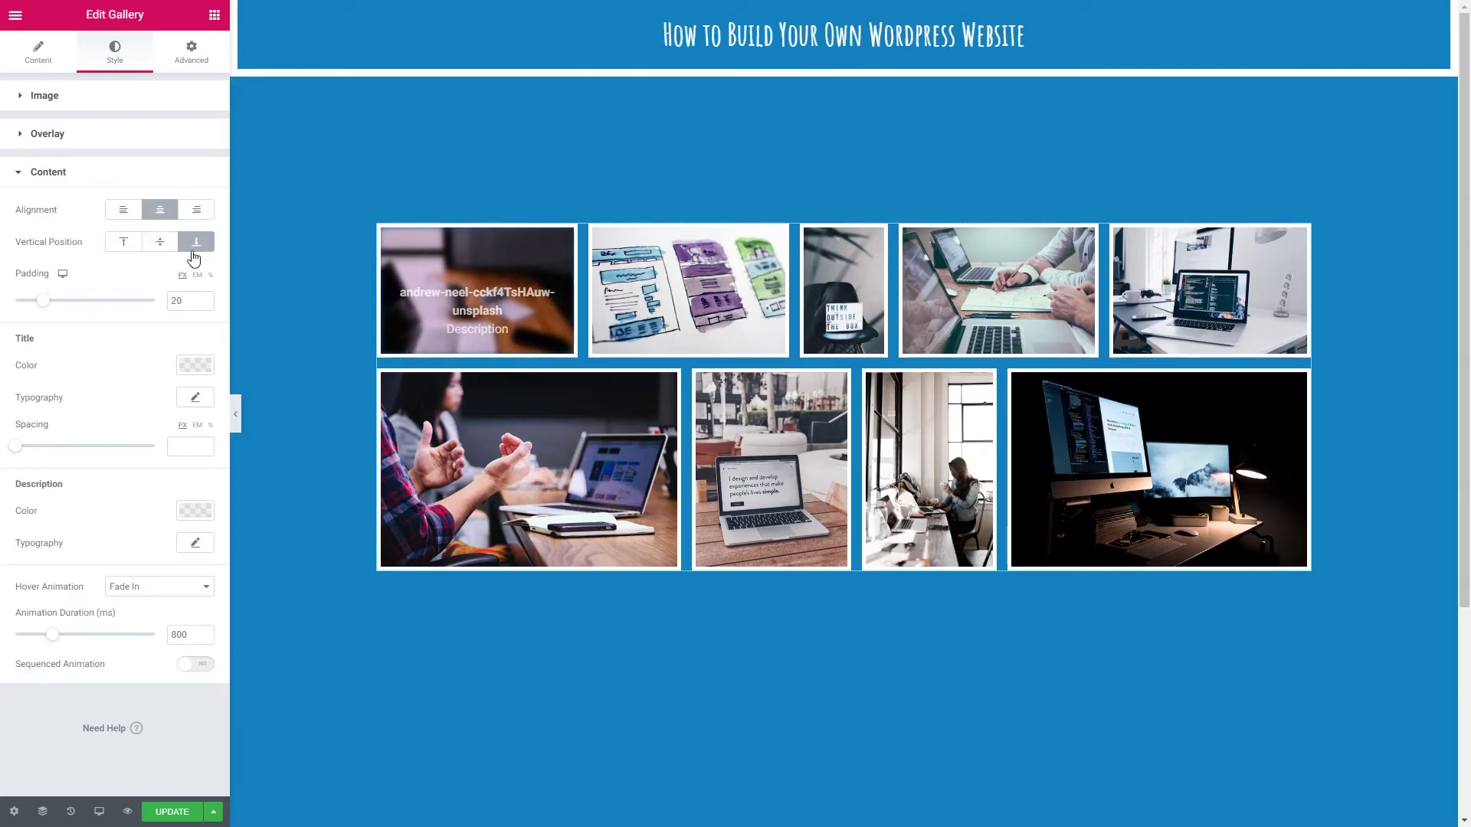
left_click(123, 242)
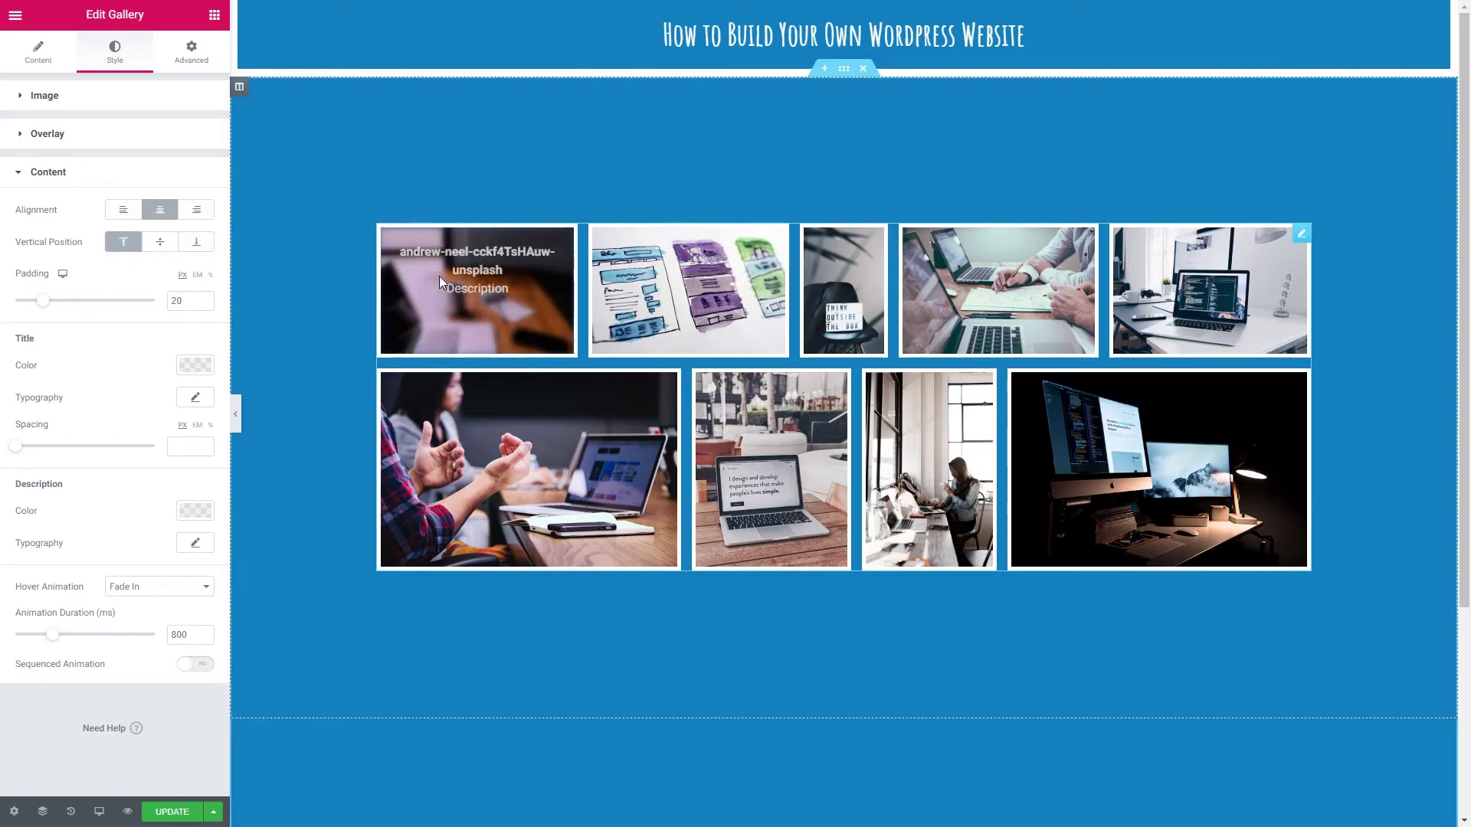
left_click(197, 243)
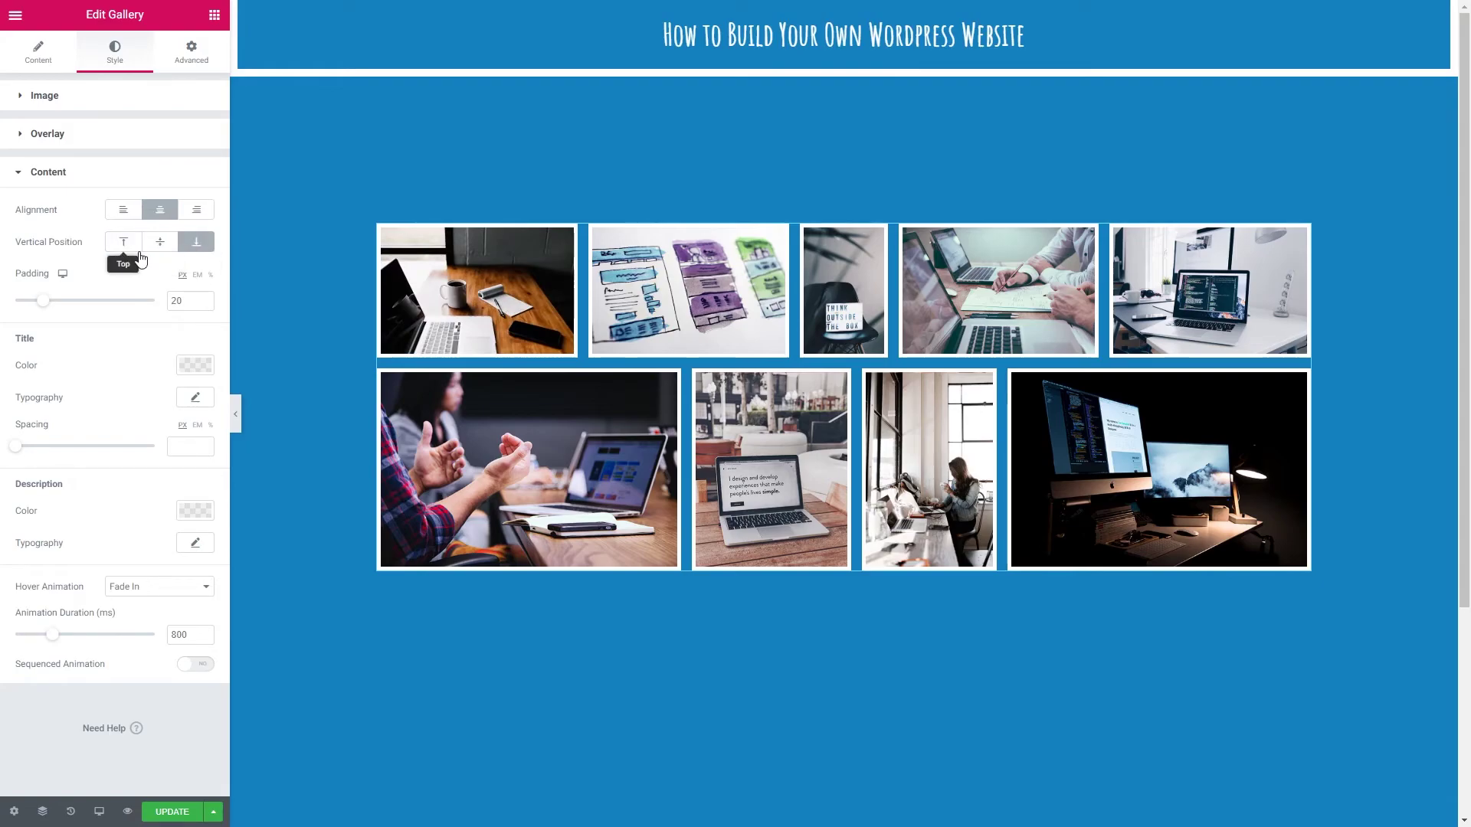
mouse_move(471, 301)
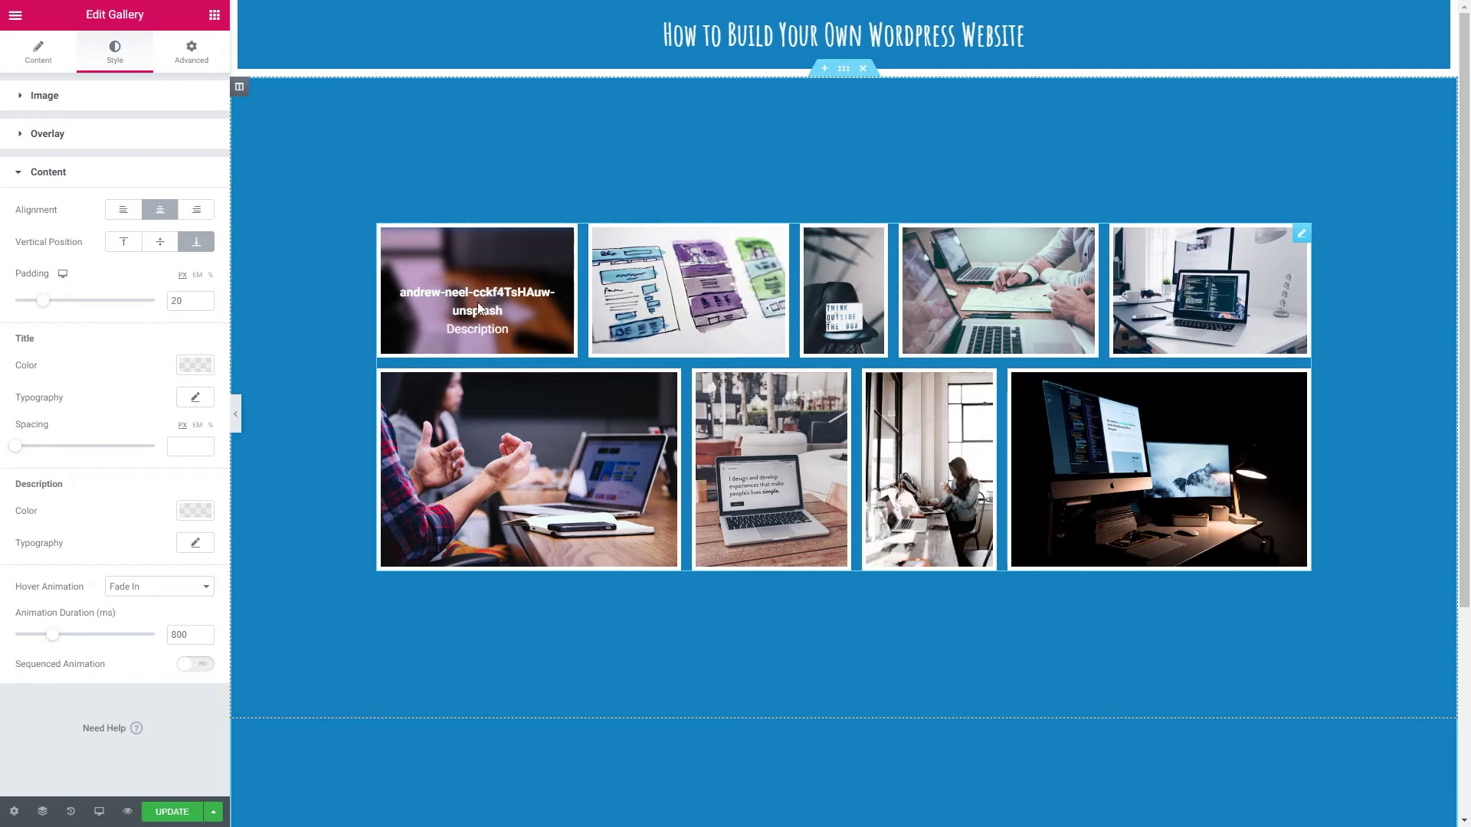
left_click_drag(43, 300, 128, 306)
key("Tab")
type("20")
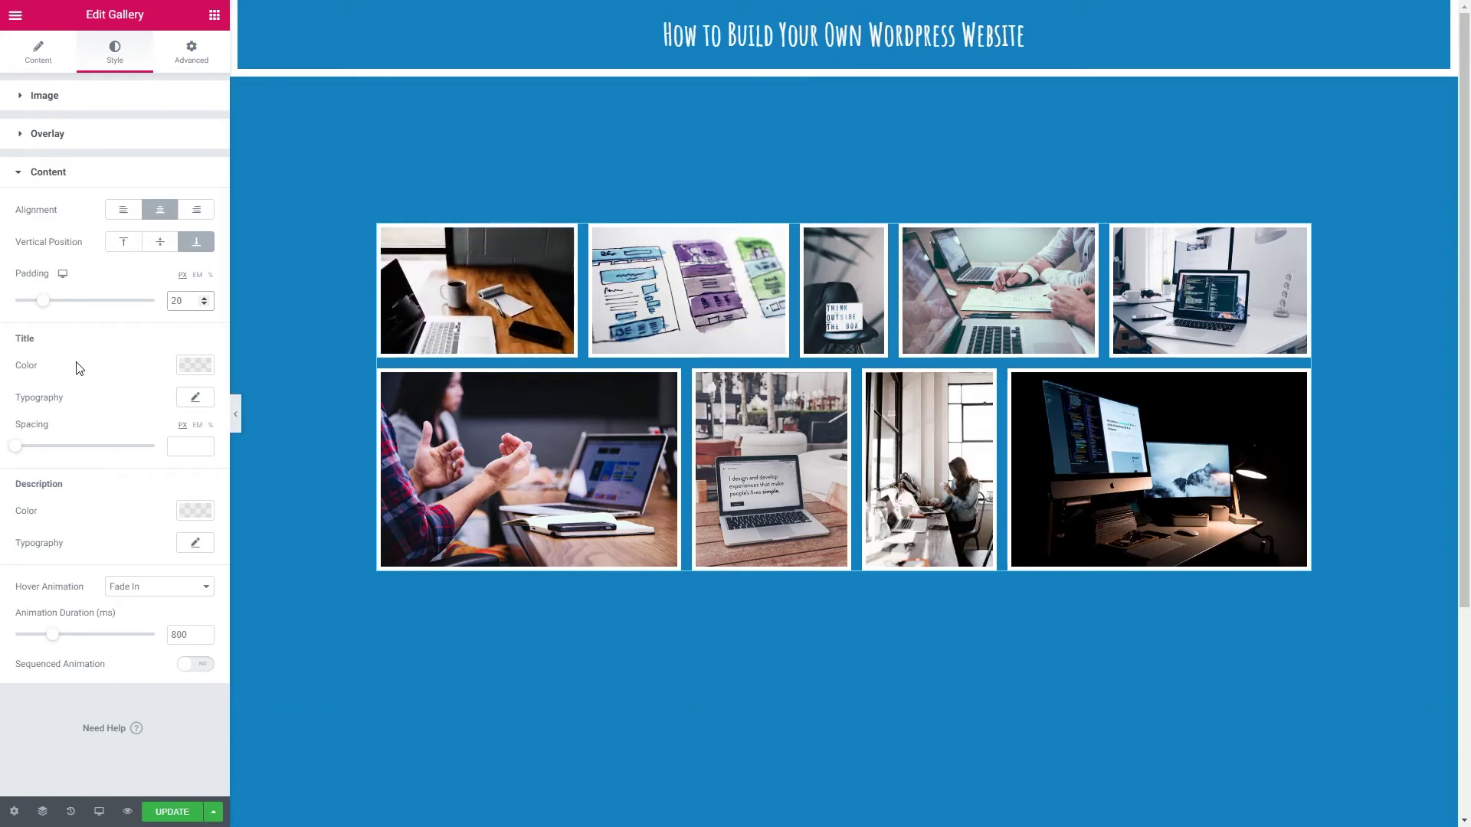
- Make the caption title colour white
left_click(196, 364)
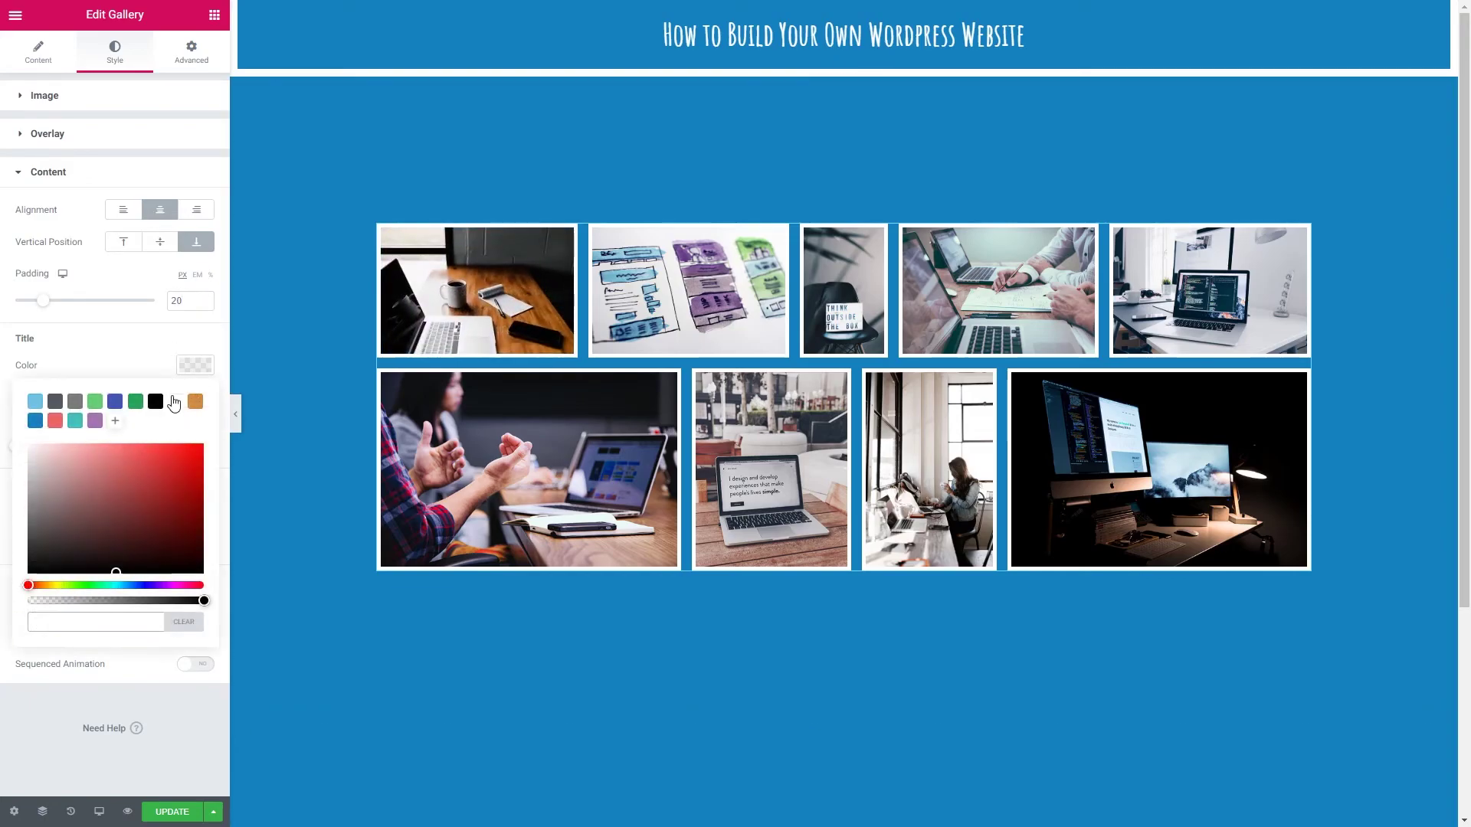
left_click(175, 401)
left_click(187, 379)
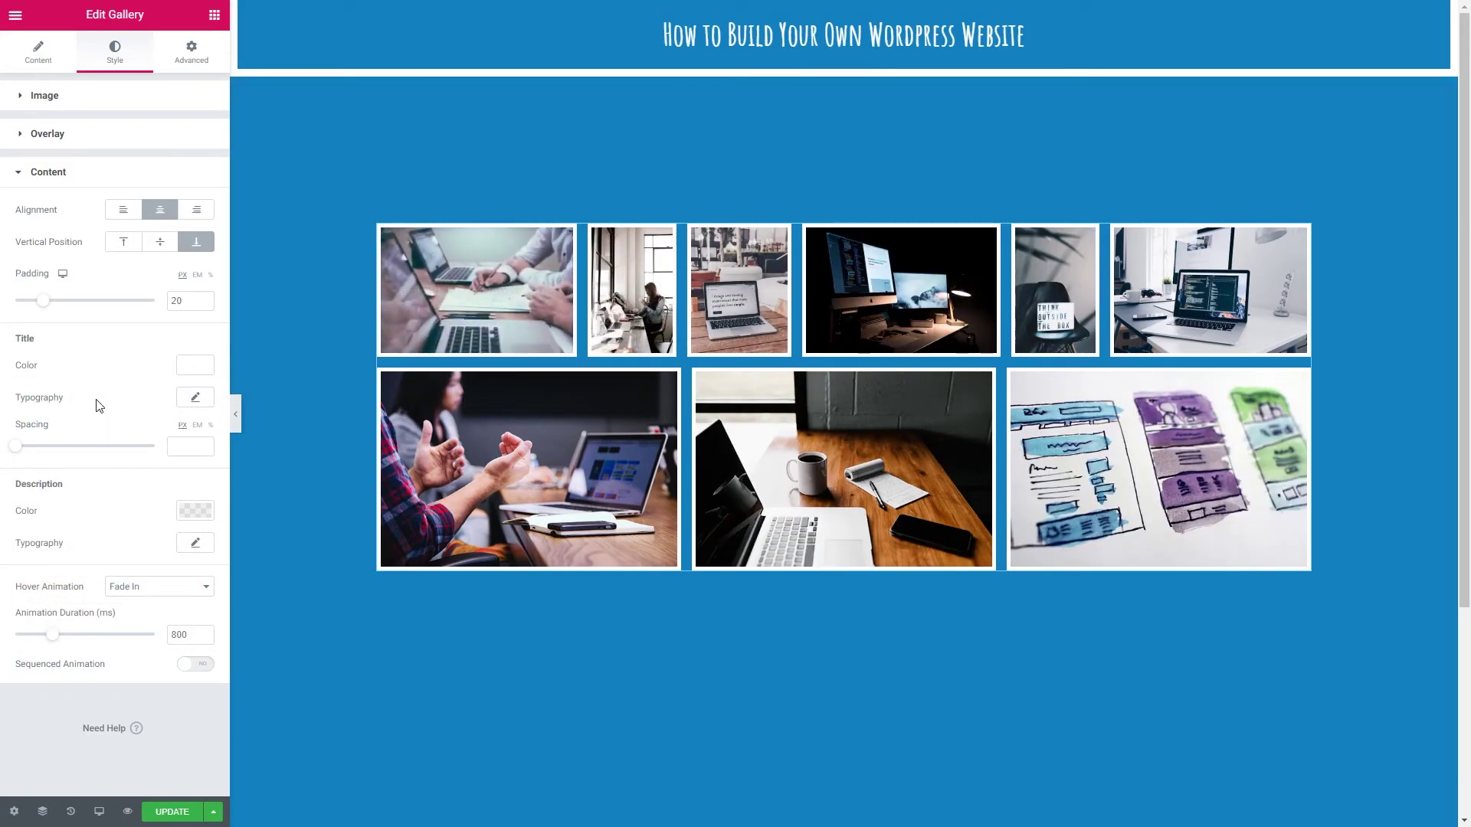
- Give titles Amatic SC font at size 1.2 and set title spacing to 38
left_click(195, 398)
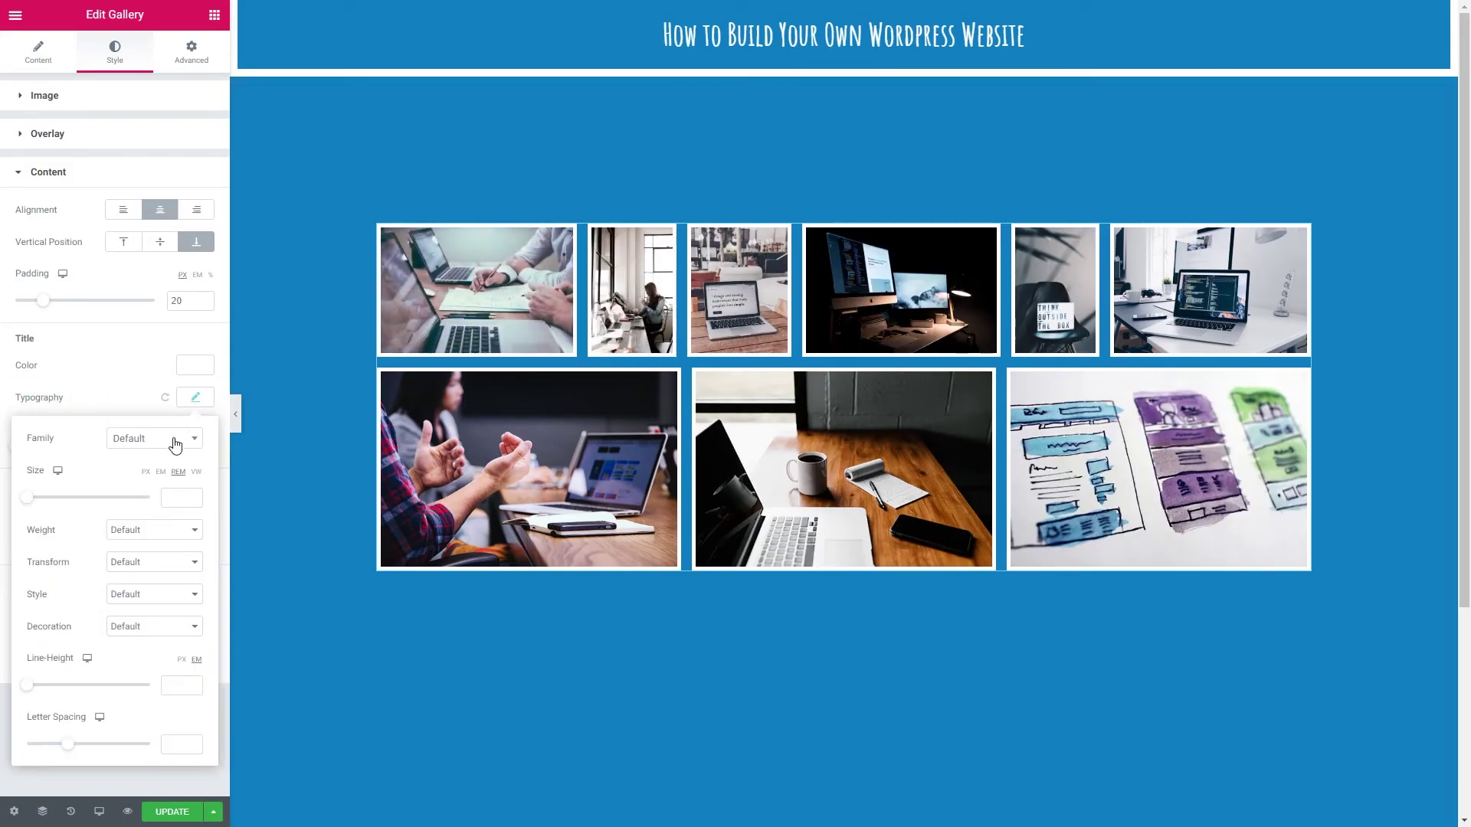
left_click(173, 440)
type("ama")
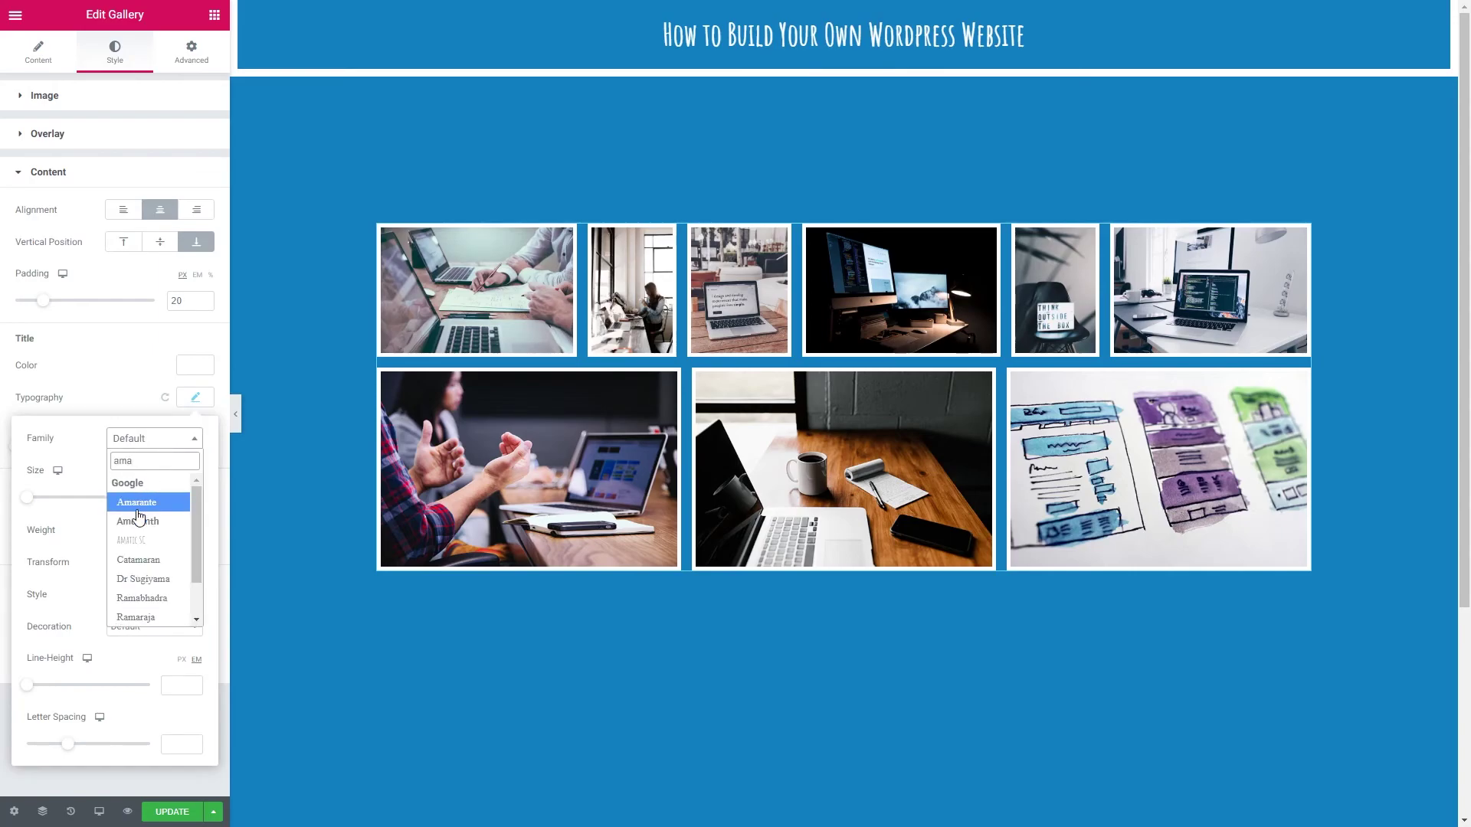
left_click(145, 519)
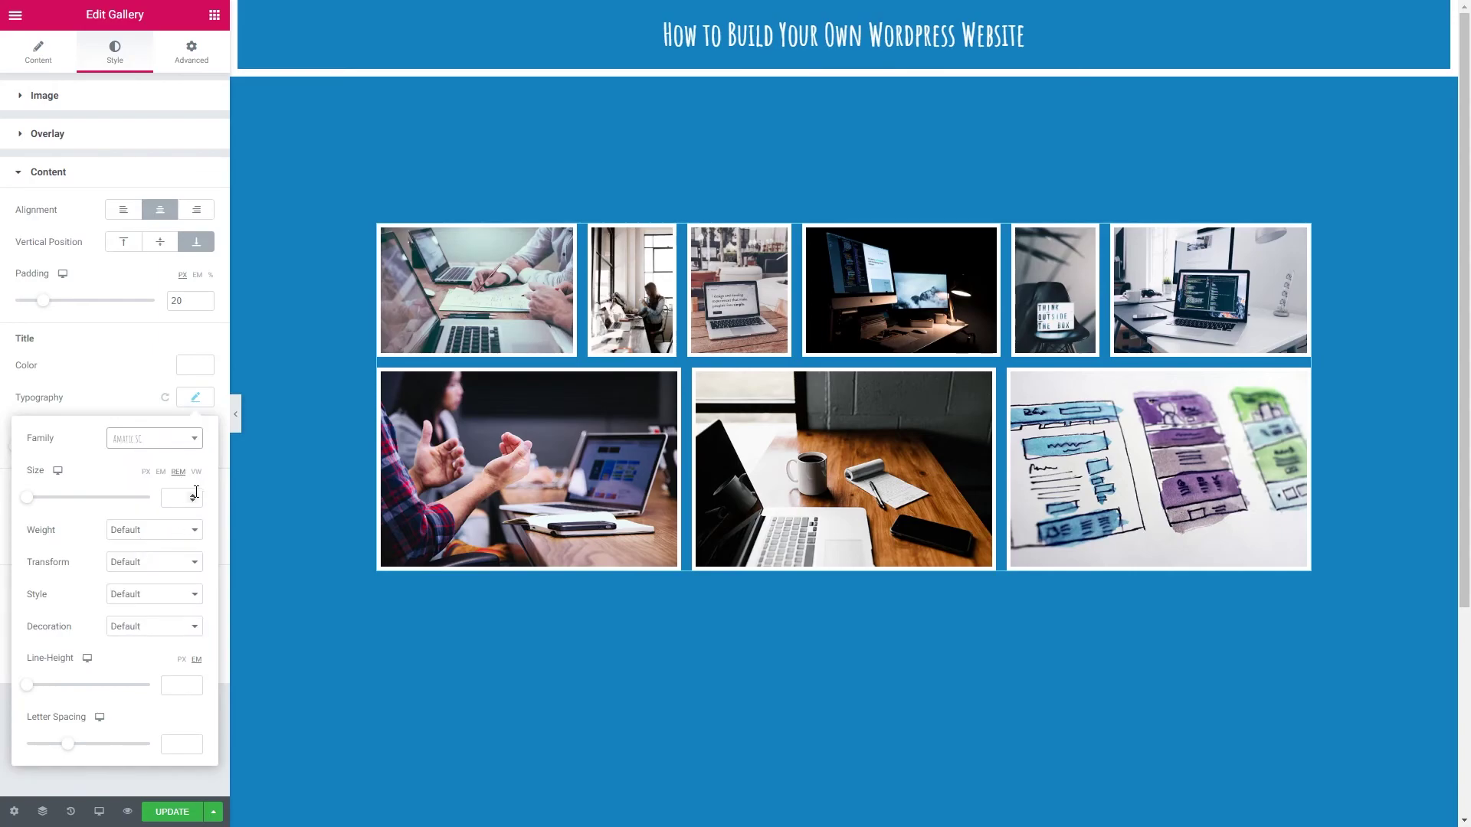
left_click(194, 495)
left_click(194, 502)
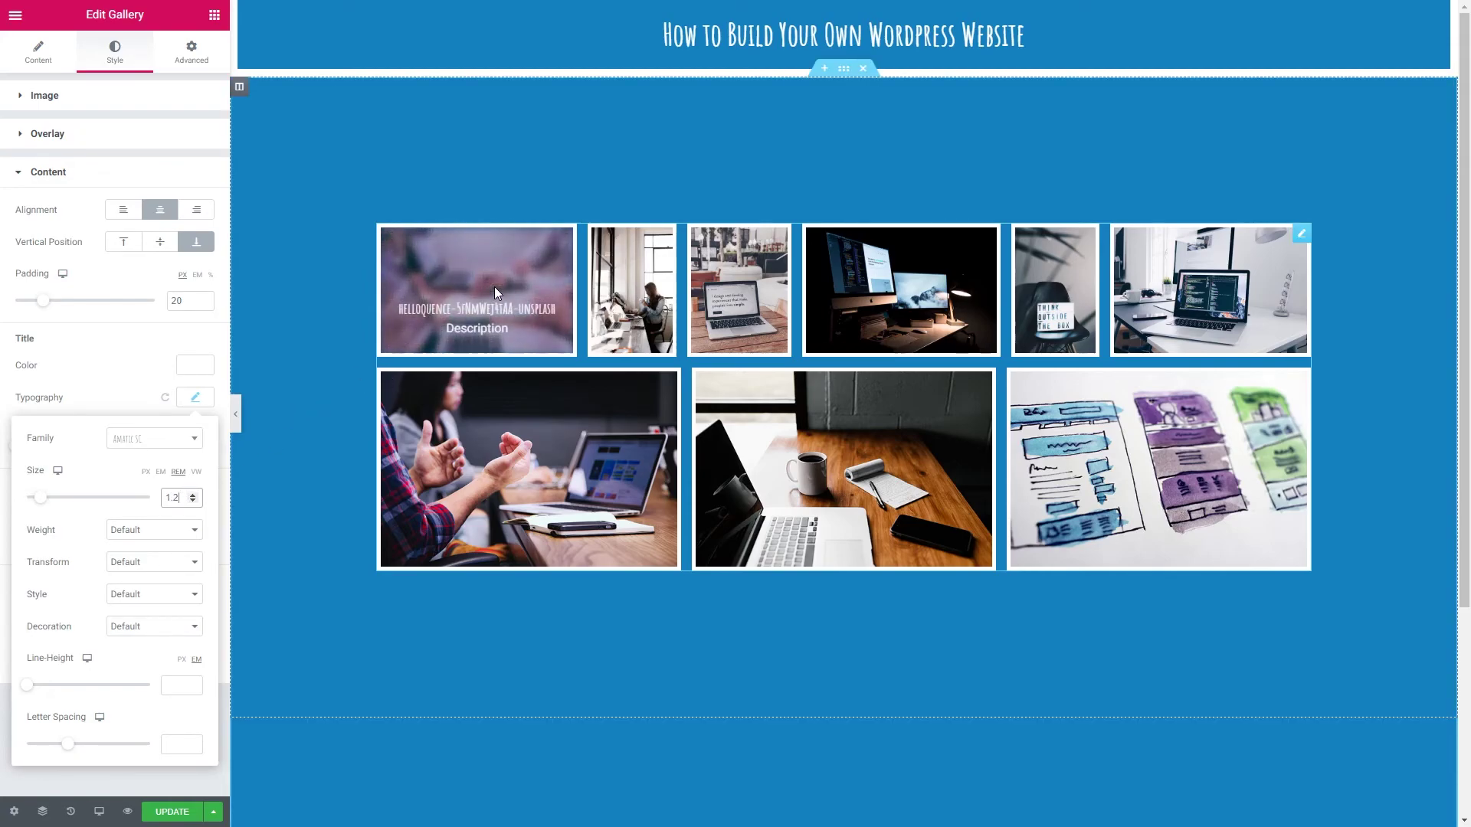
left_click(195, 398)
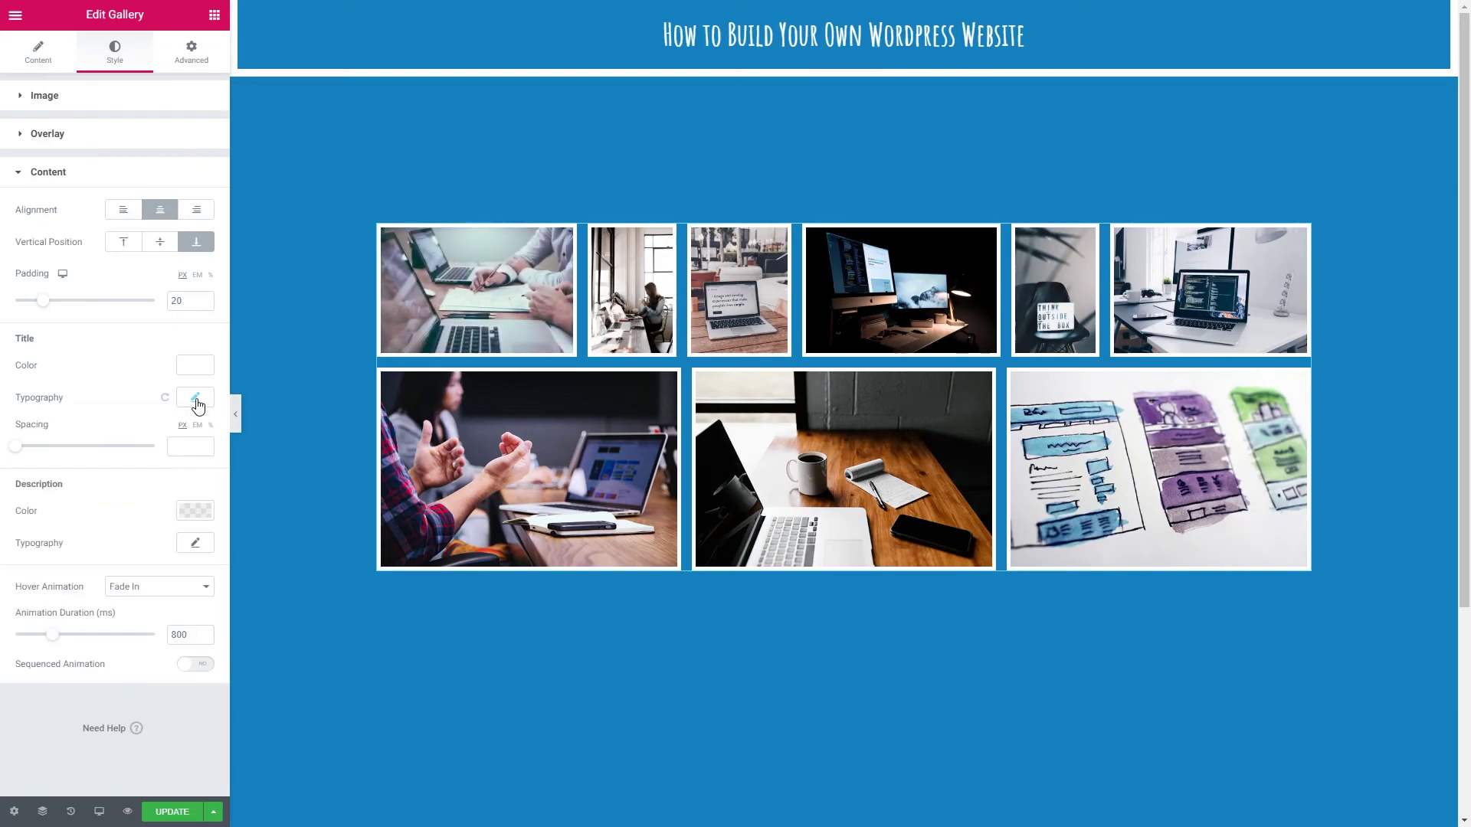
left_click_drag(19, 453, 41, 456)
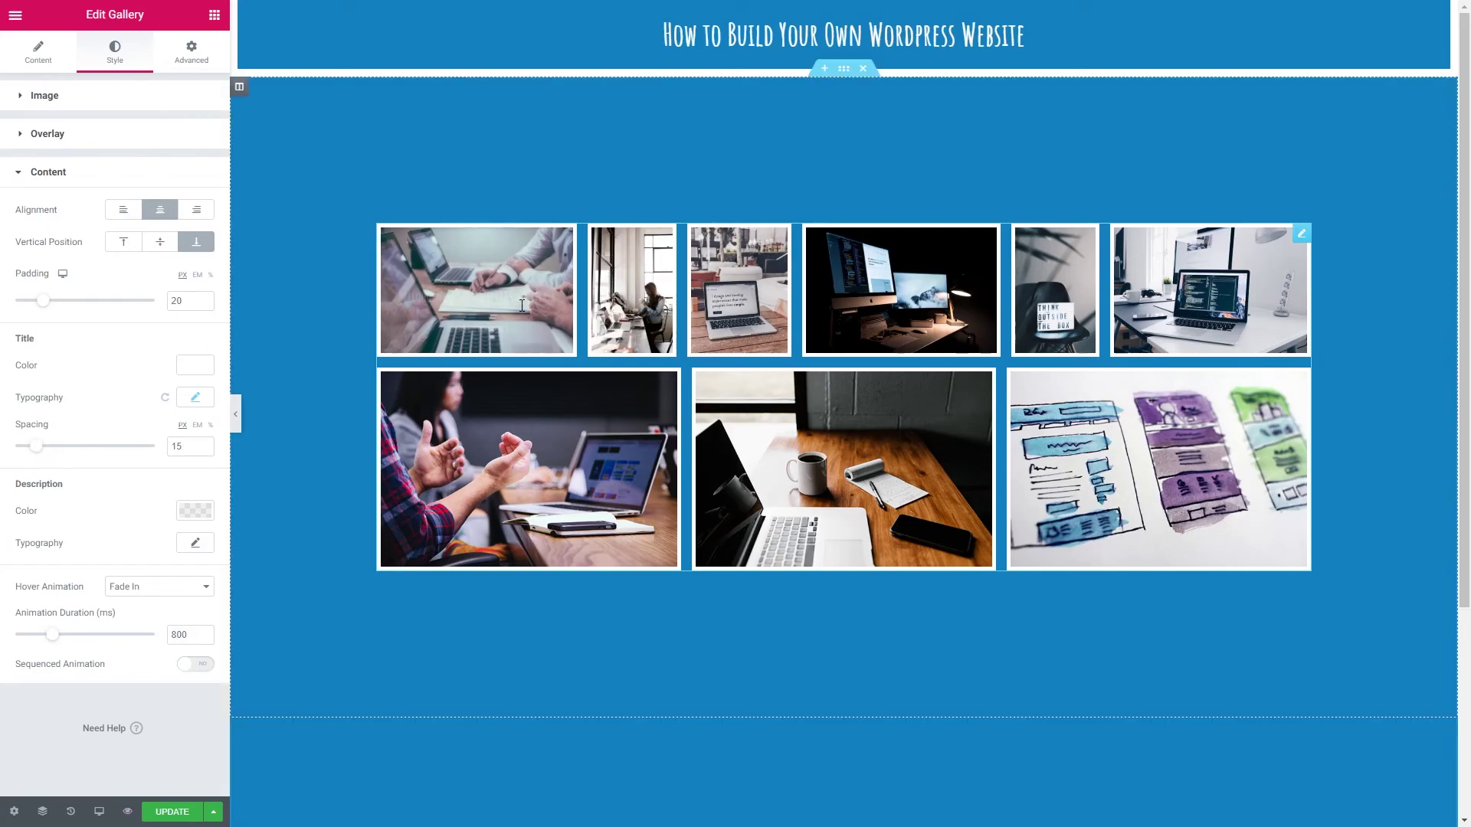
left_click_drag(39, 456, 67, 456)
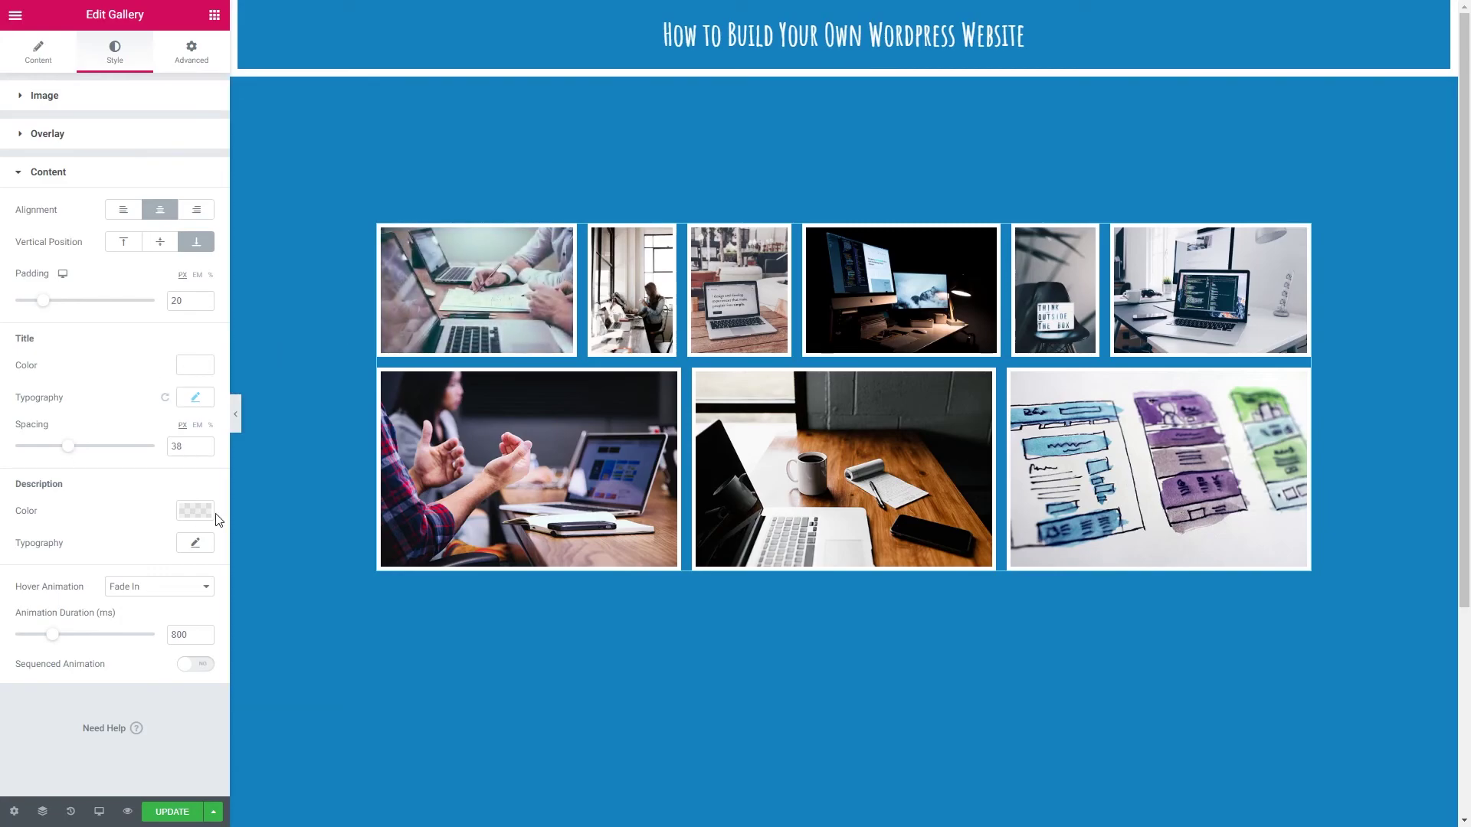
- Make the caption descriptions white in the Josefin Sans font
left_click(195, 511)
left_click(171, 550)
left_click(157, 520)
left_click(193, 542)
left_click(142, 584)
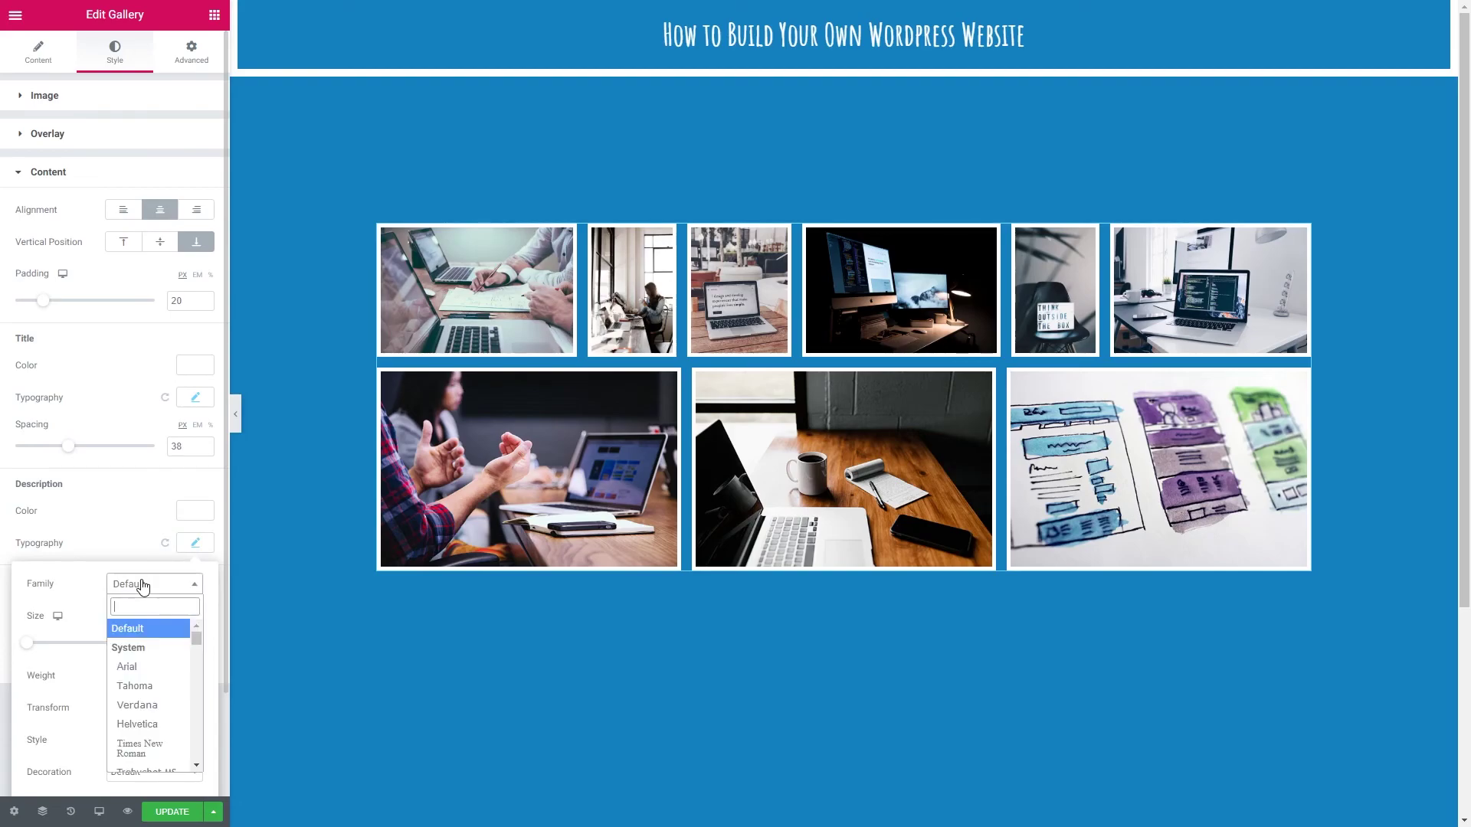
type("jose")
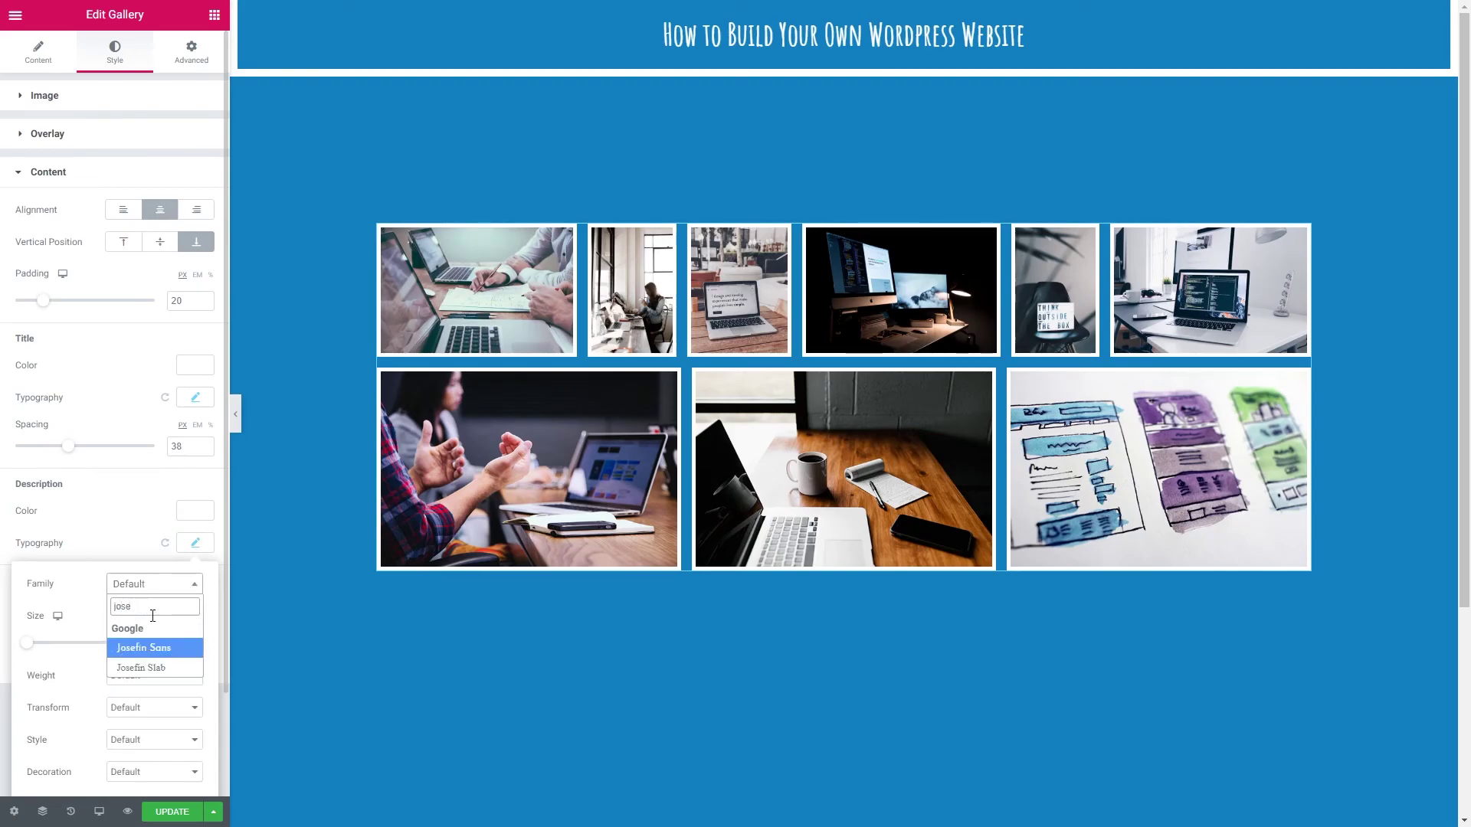
left_click(159, 648)
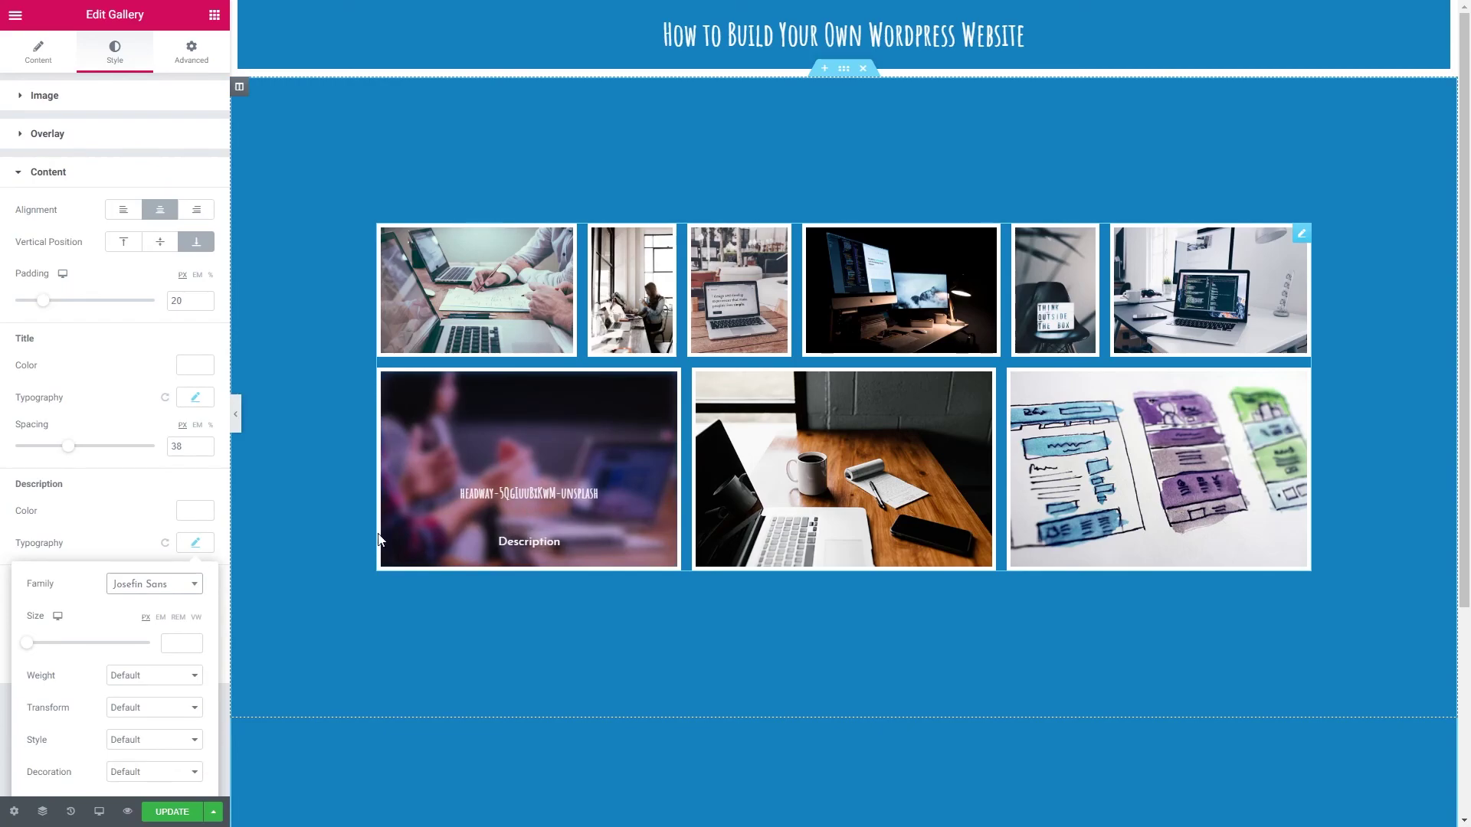
left_click(193, 543)
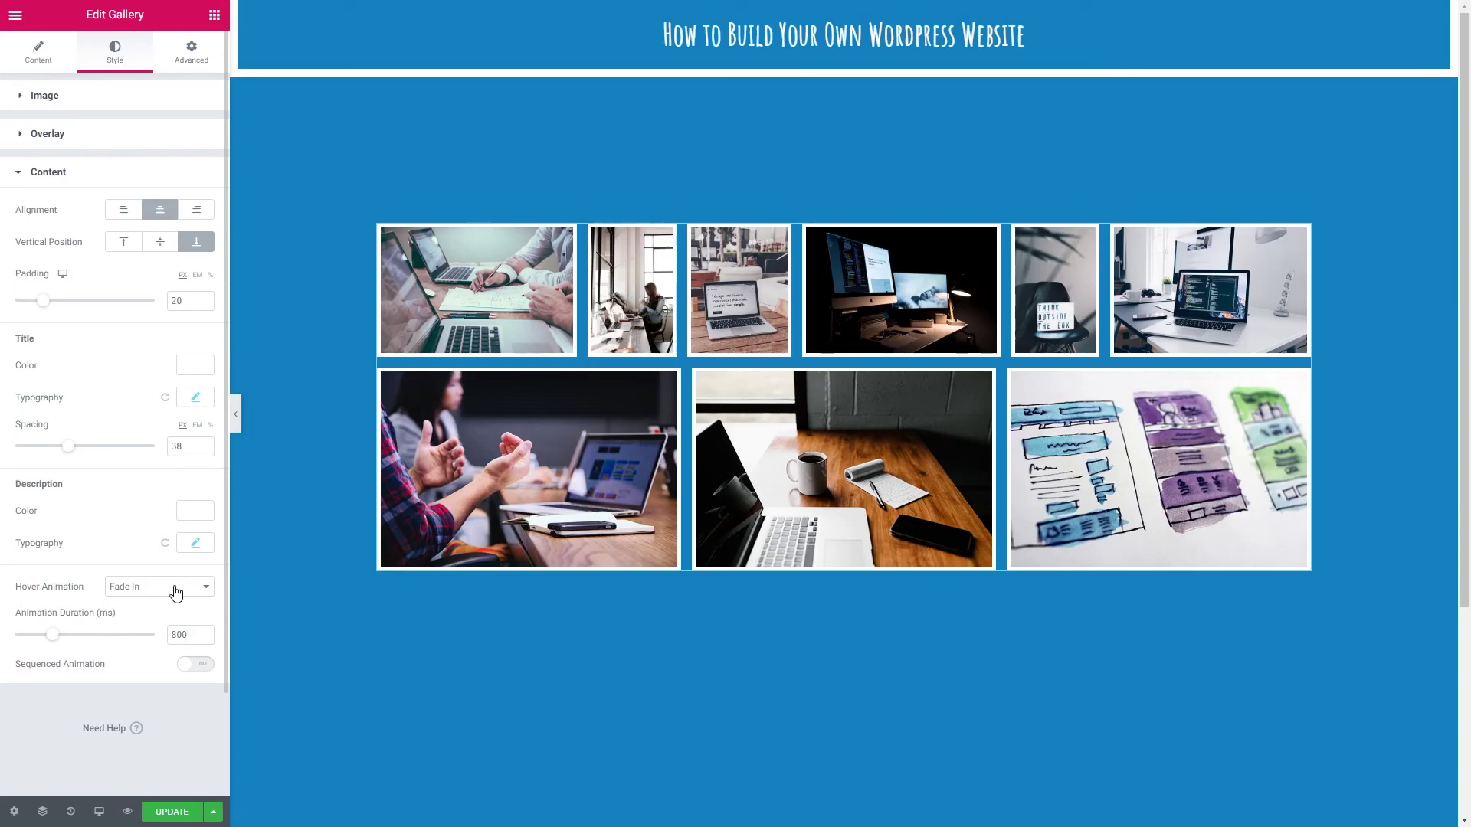
- Set the caption hover animation to Grow and update the page
left_click(149, 589)
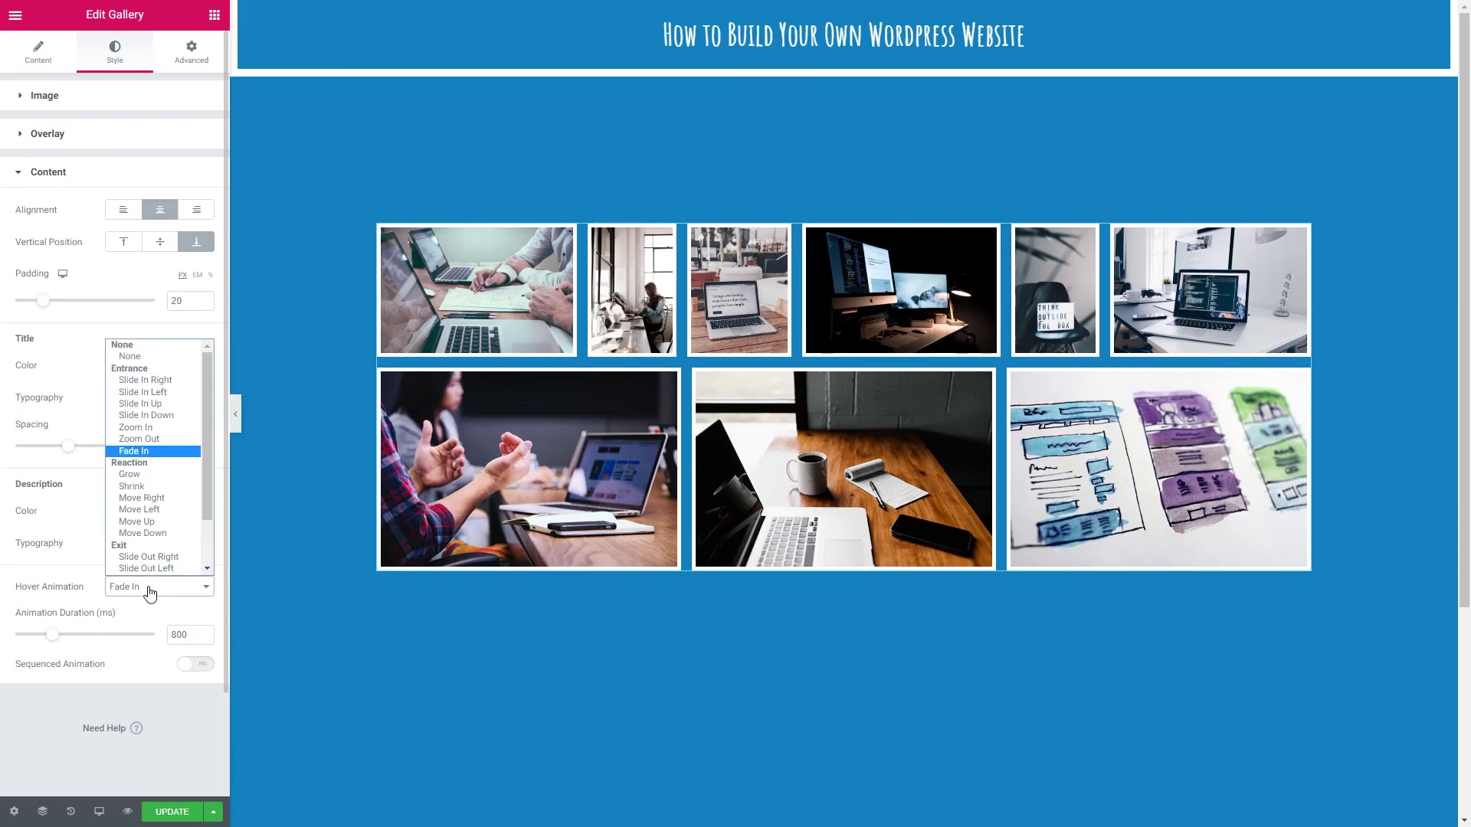
scroll(149, 502, "down", 2)
scroll(149, 502, "up", 2)
left_click(156, 484)
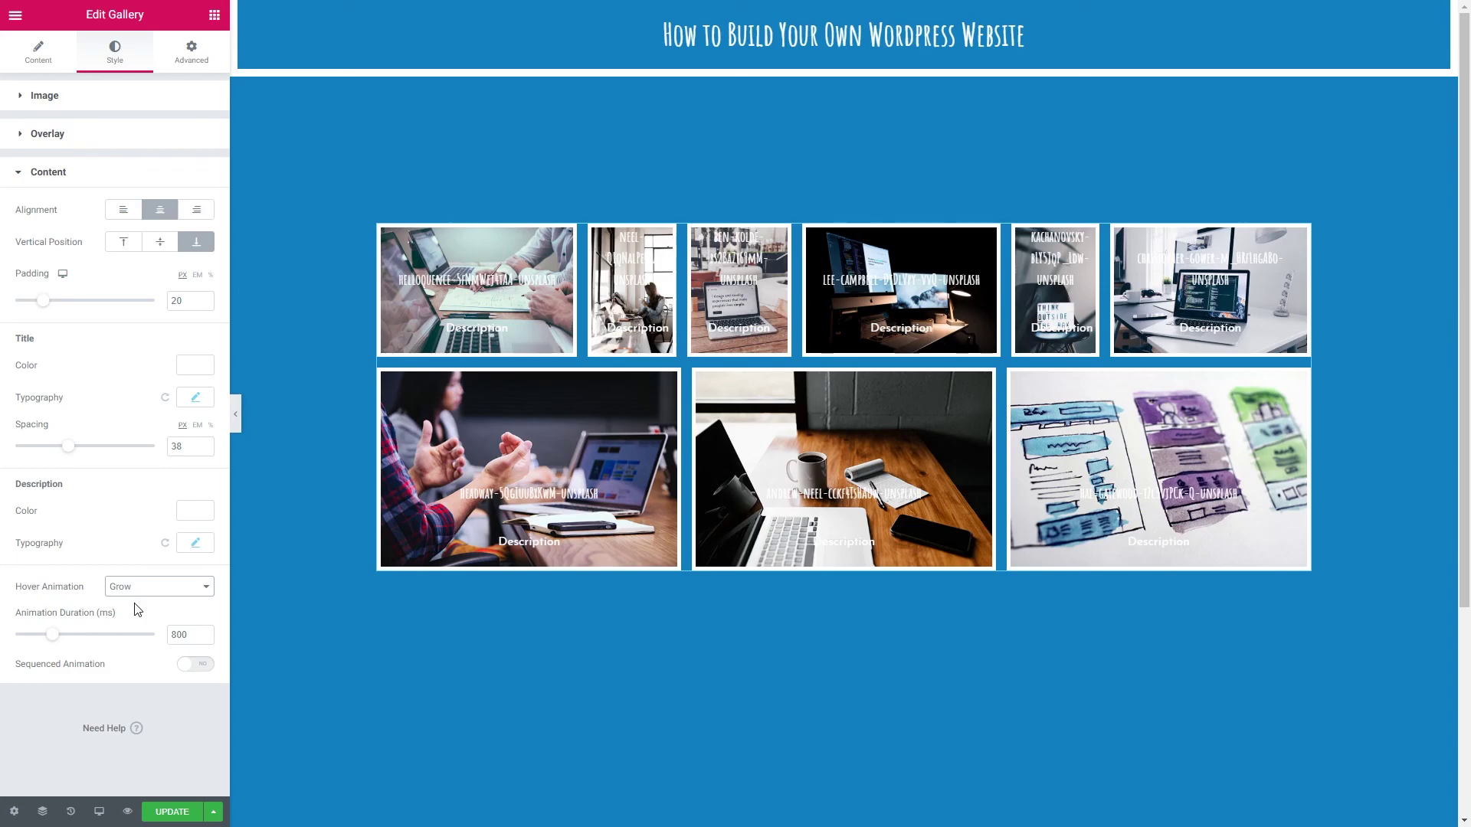
left_click(170, 814)
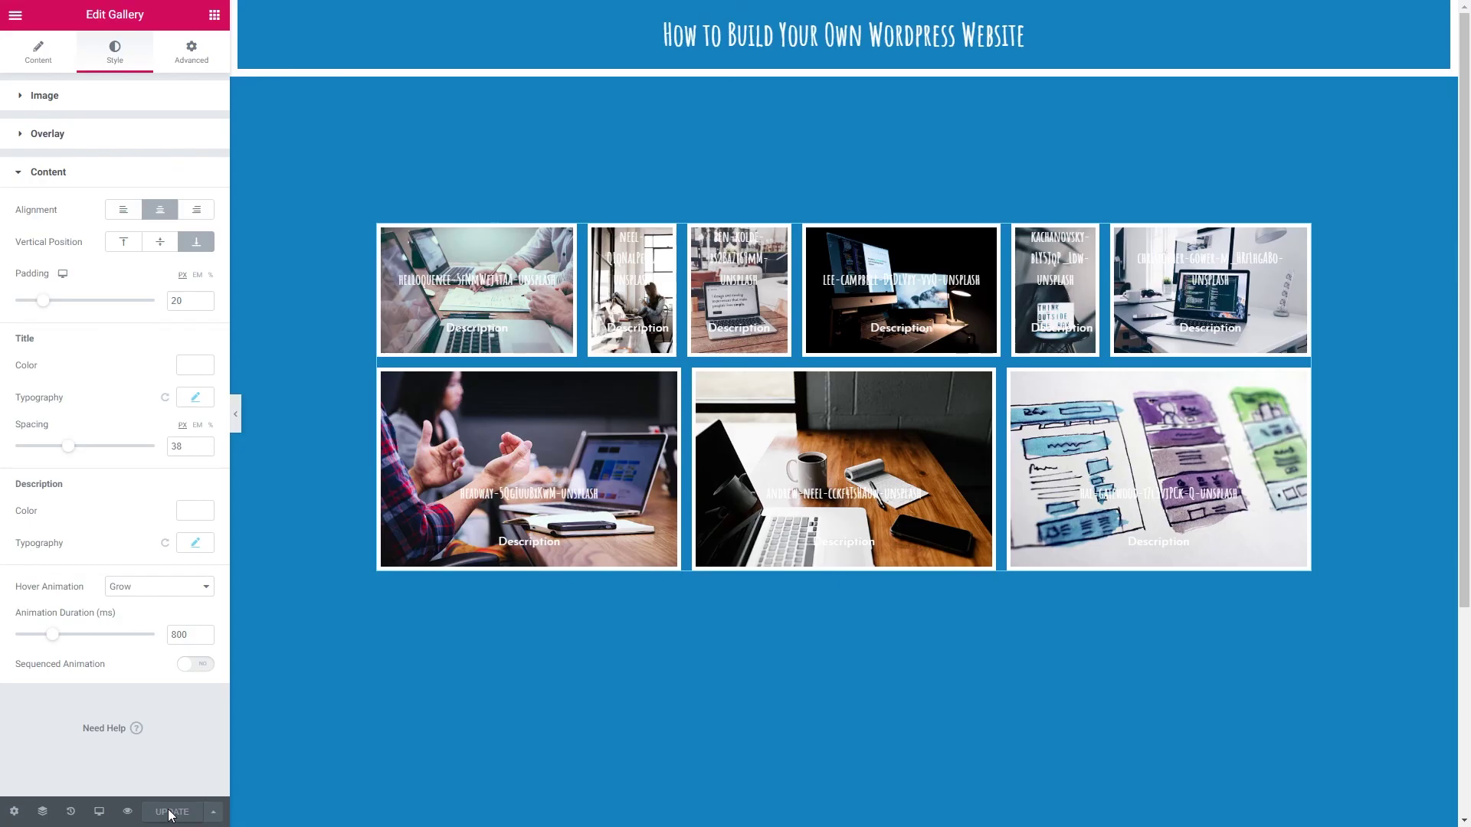